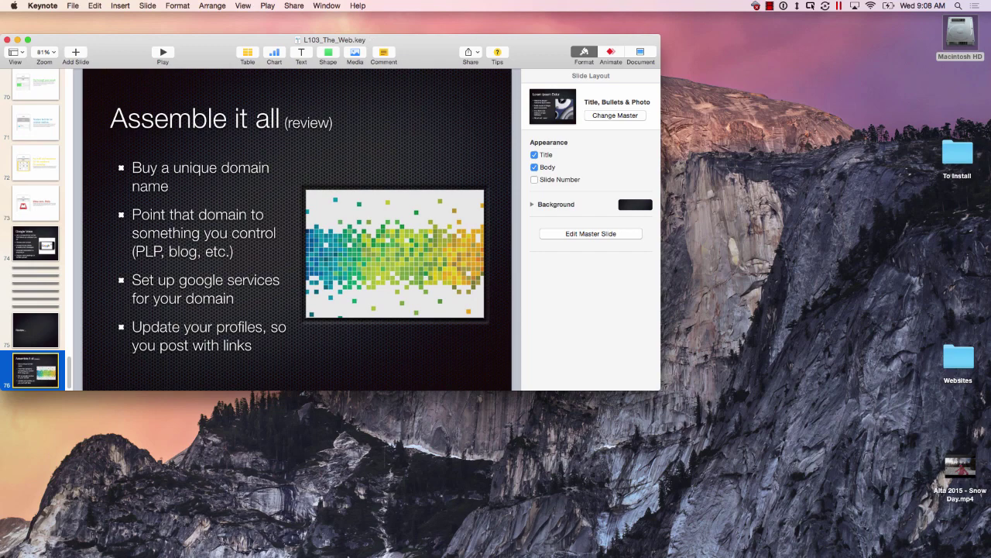
Switch from the Keynote 'Assemble it all (review)' slide to Camtasia via the Dock.
mouse_move(618, 542)
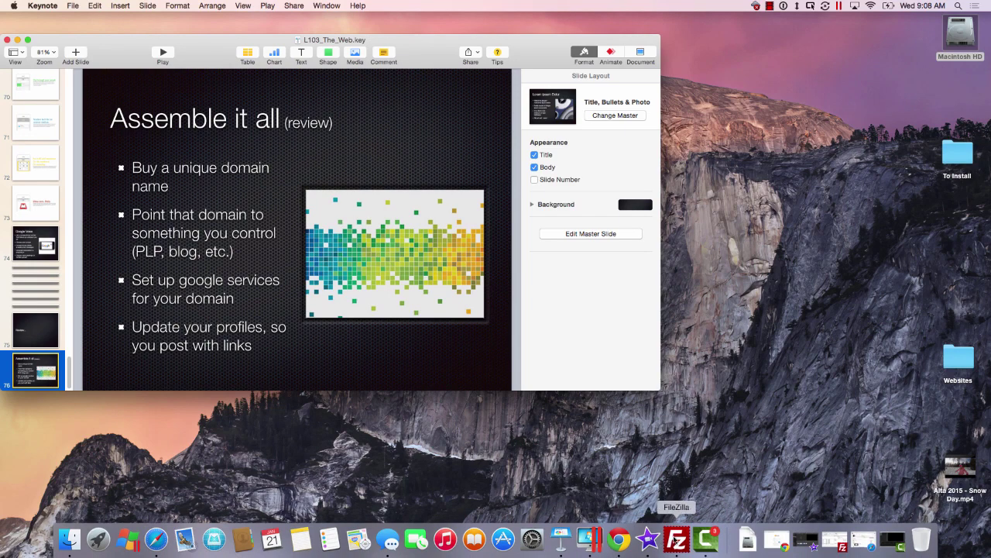
click(706, 541)
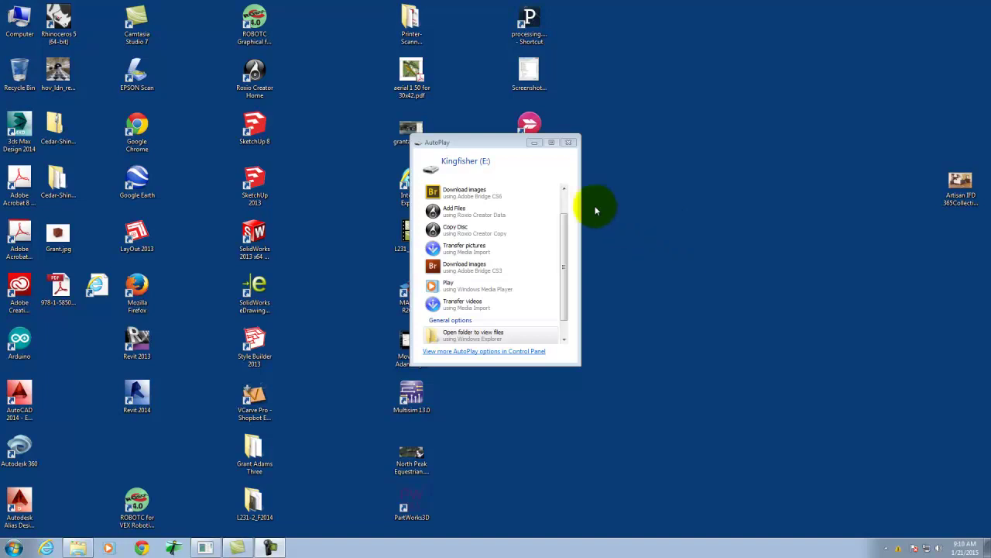
Move the Kingfisher (E:) AutoPlay window right and down, then open the drive's folder.
drag(486, 143, 633, 161)
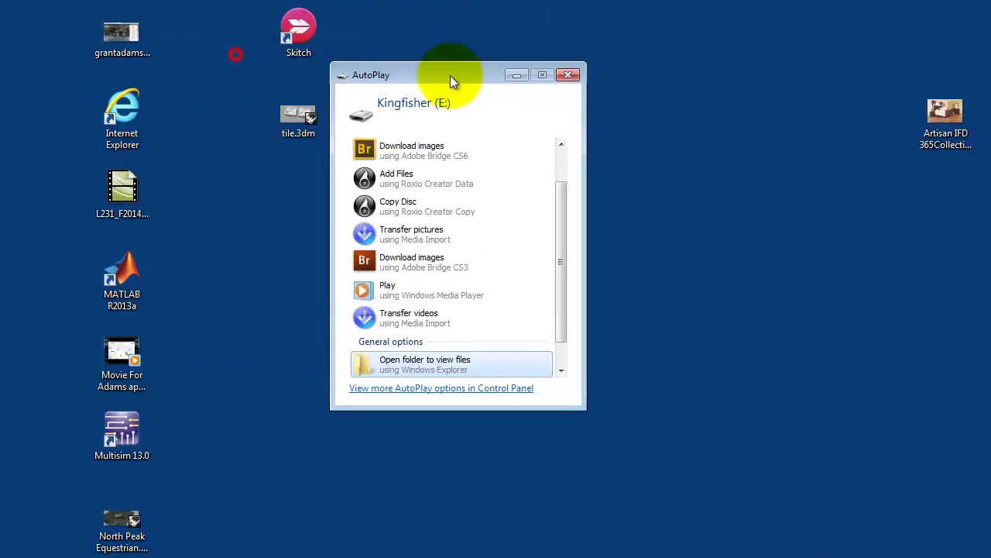
drag(450, 77, 525, 118)
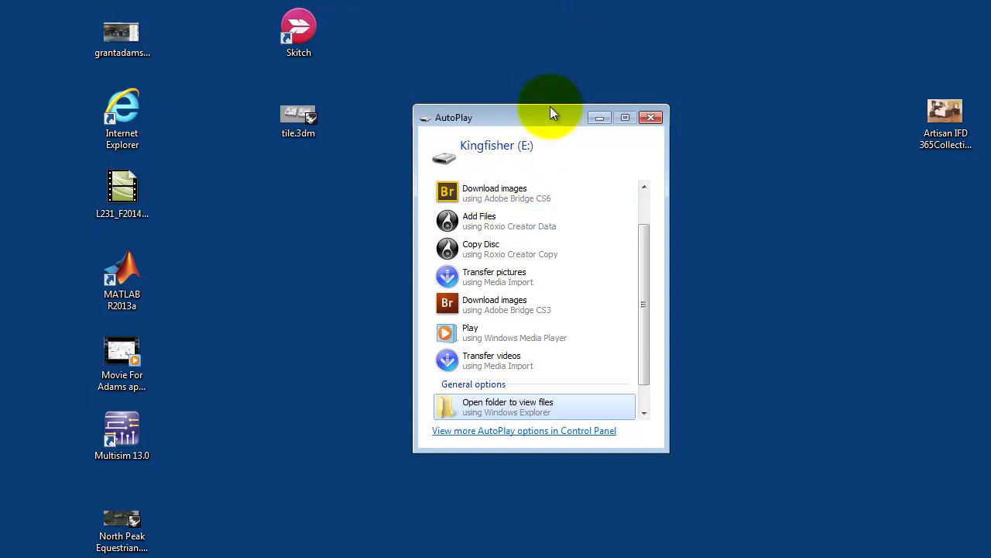
click(506, 406)
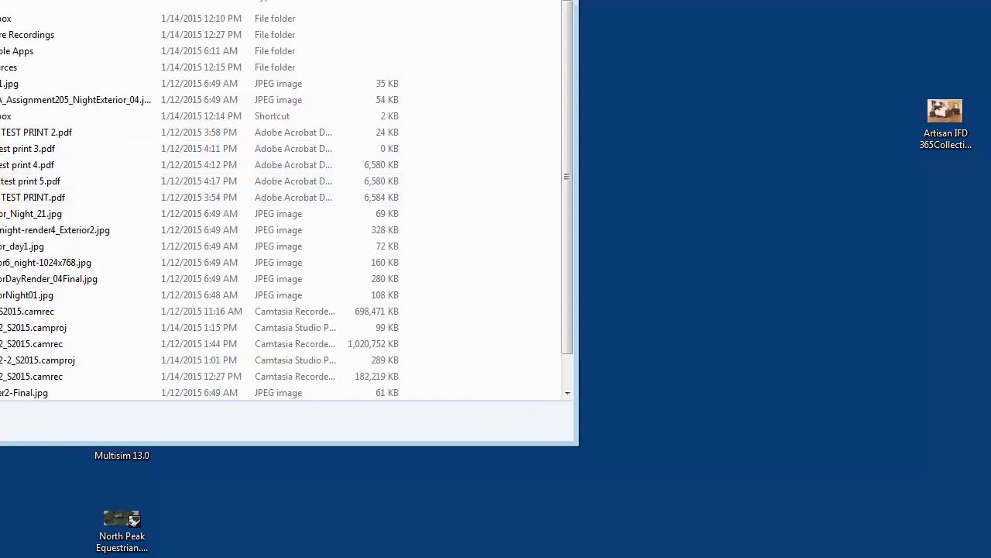
Select DropboxPortableAHK.exe under Portable Apps\DropboxPortableAHK, check the tray, then close Explorer.
double_click(25, 51)
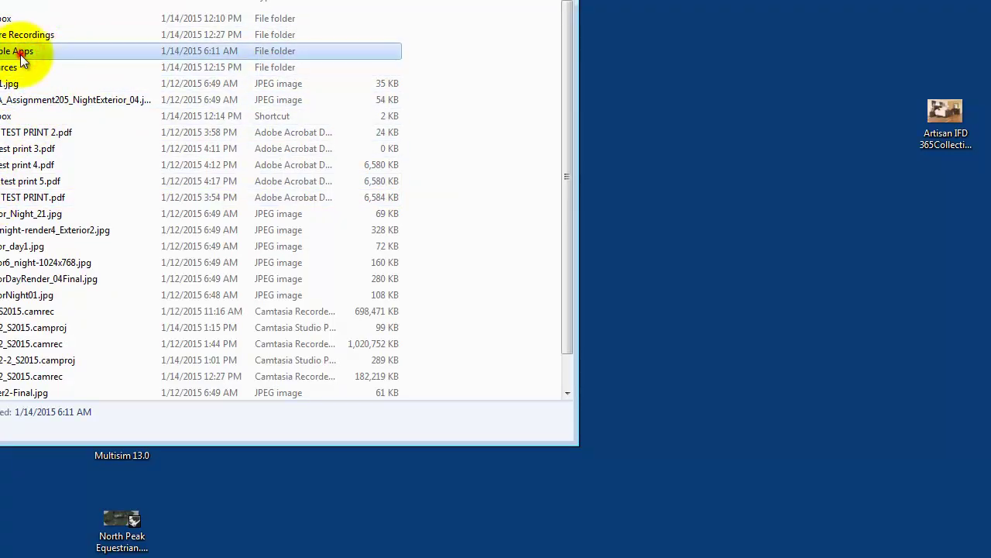
double_click(22, 27)
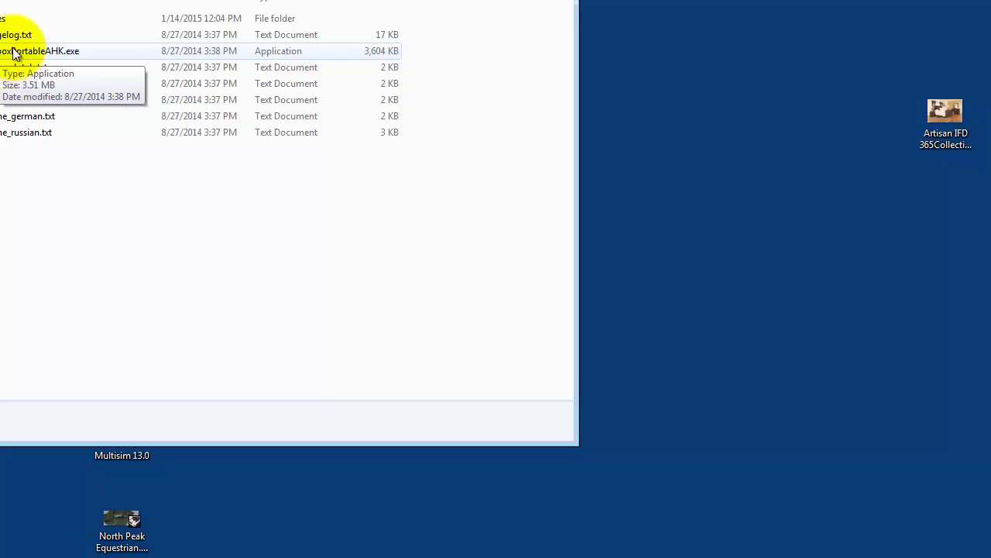
click(80, 51)
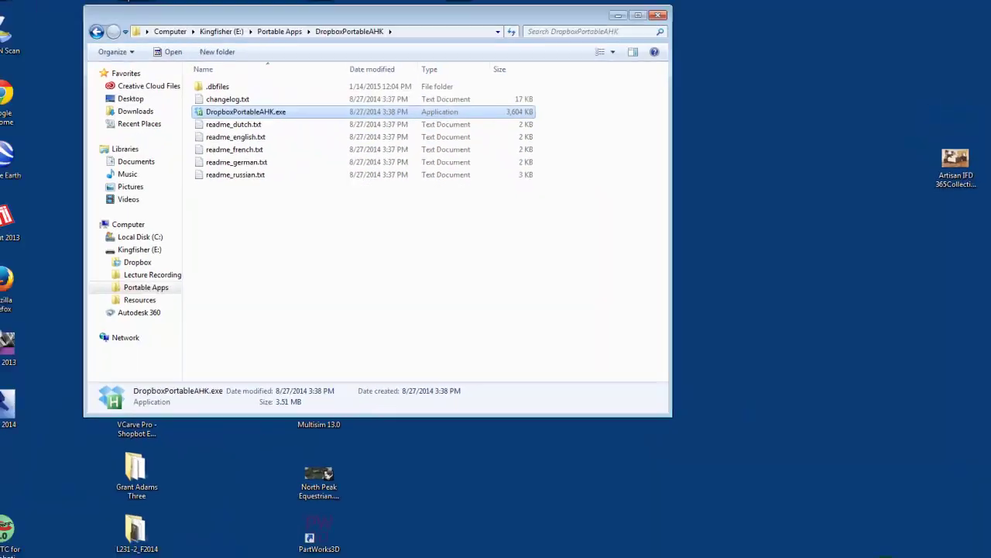
click(901, 547)
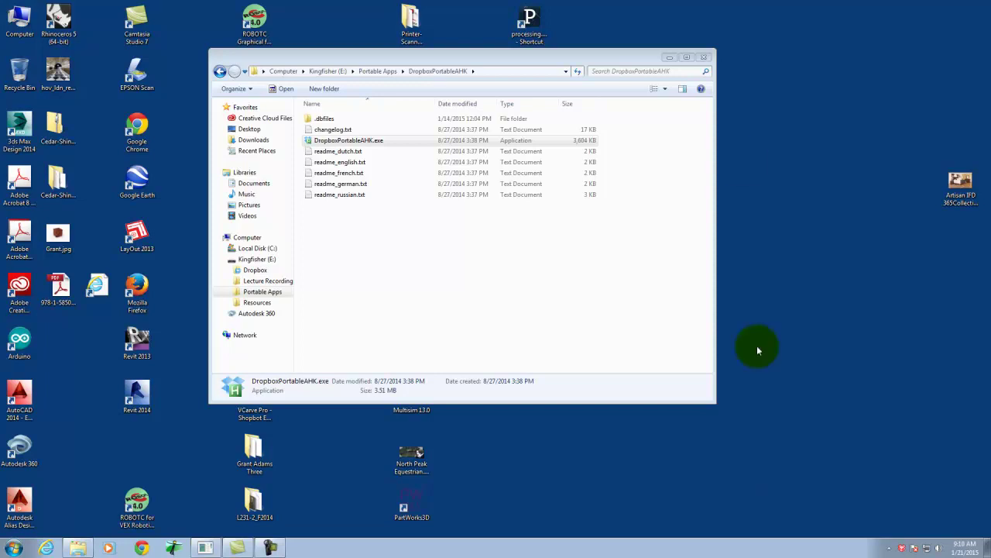
click(704, 58)
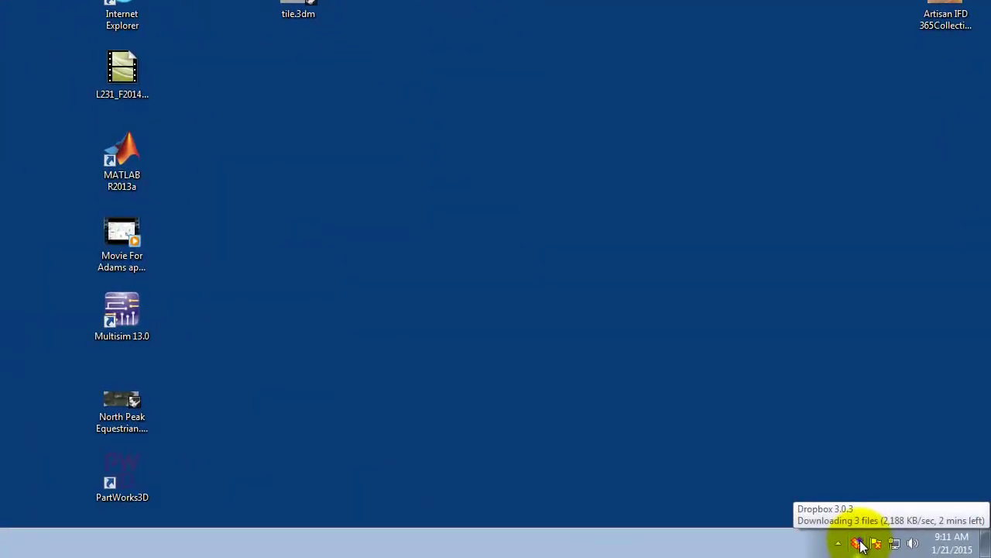
click(860, 541)
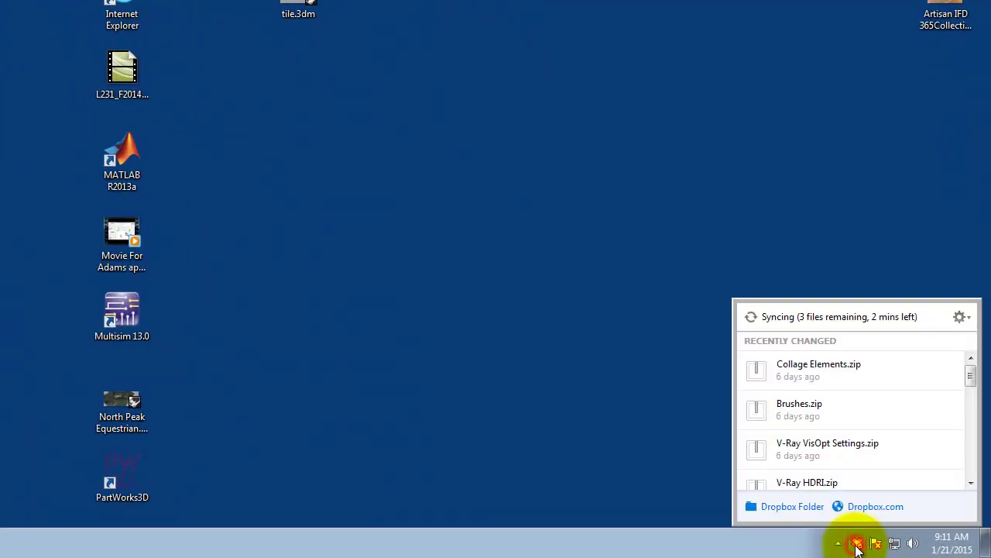
click(961, 317)
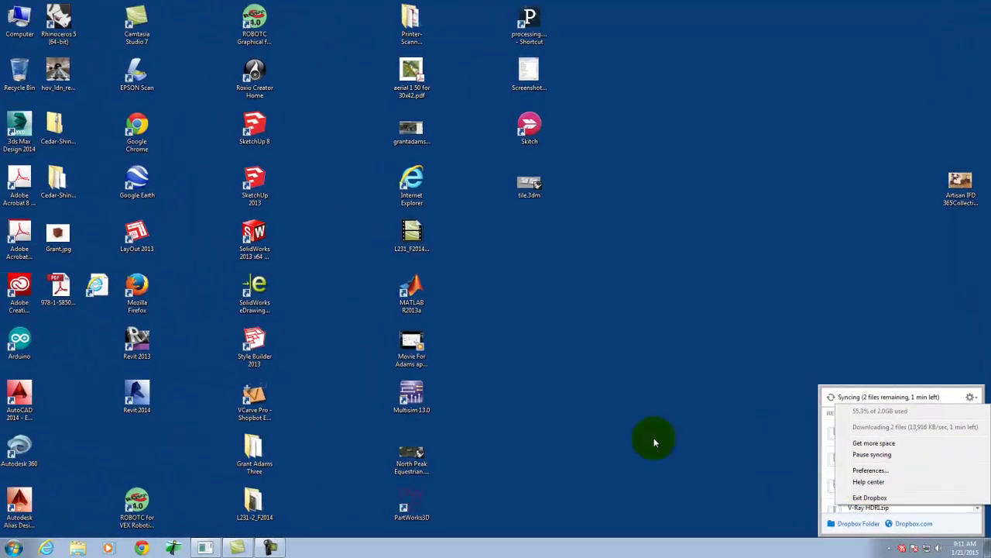
click(767, 294)
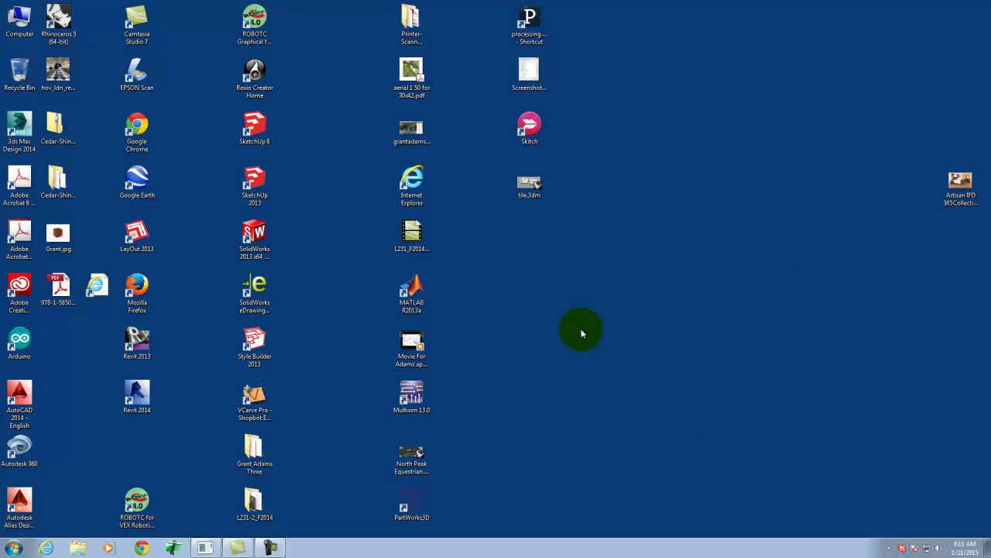
Open a new Chrome window and load a LinkedIn profile page.
click(143, 548)
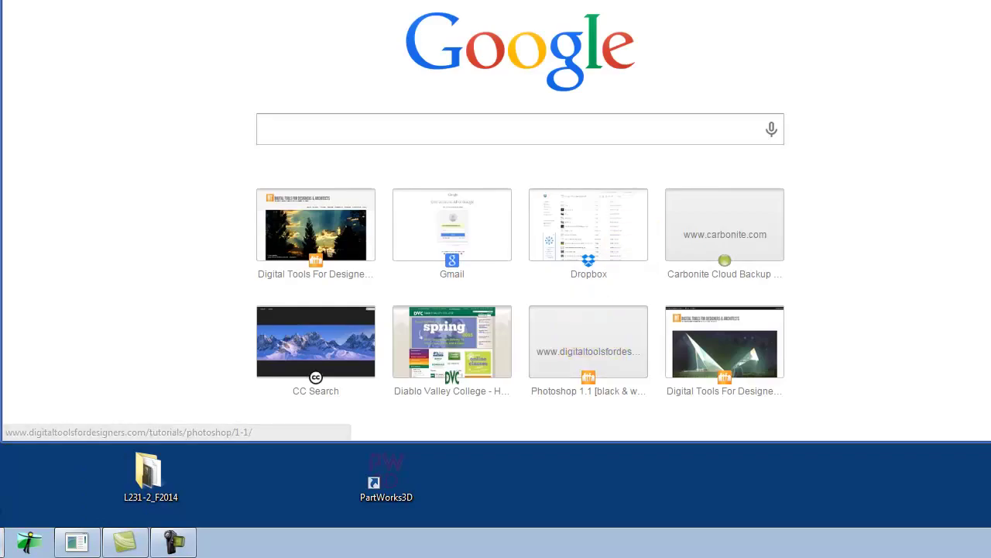
text(london)
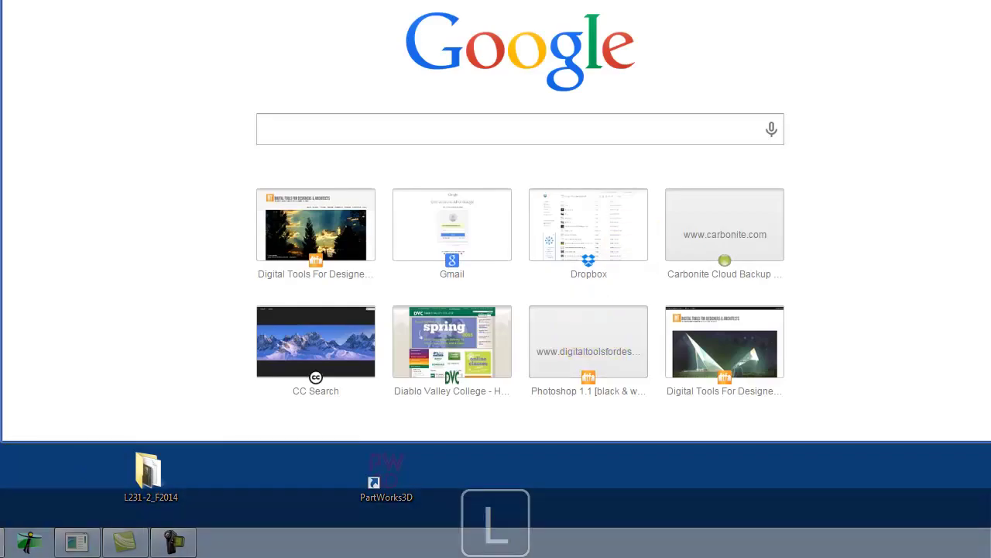
text(.m/n)
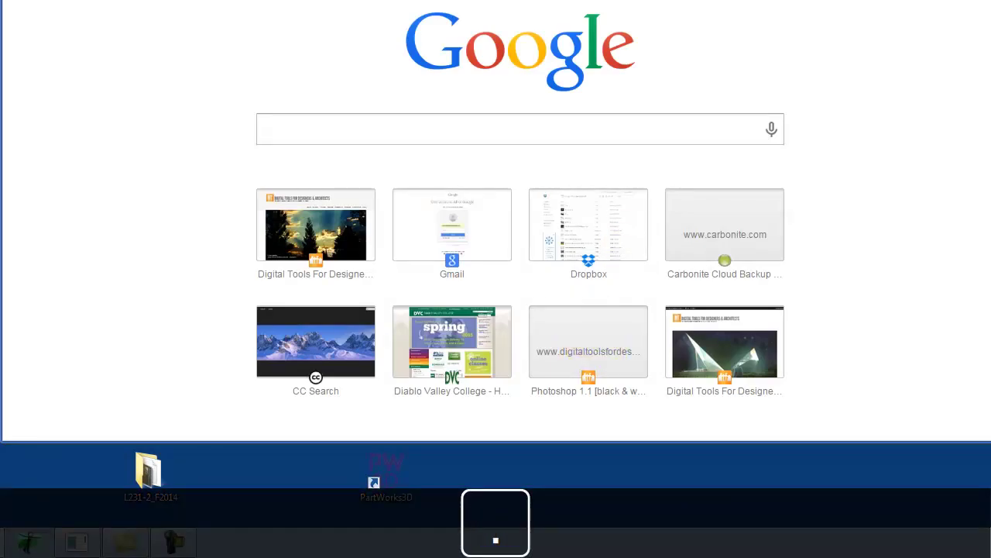
text(ras)
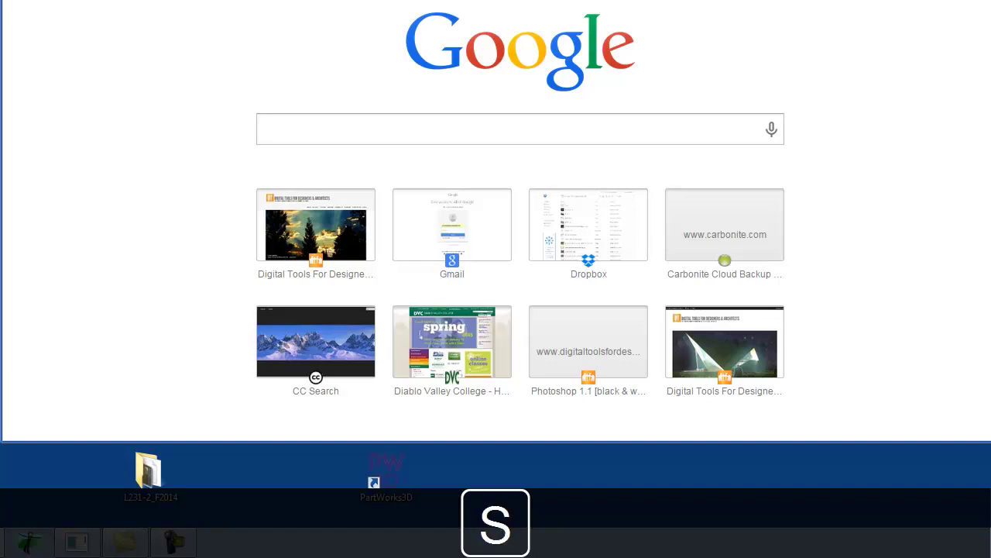
key(Return)
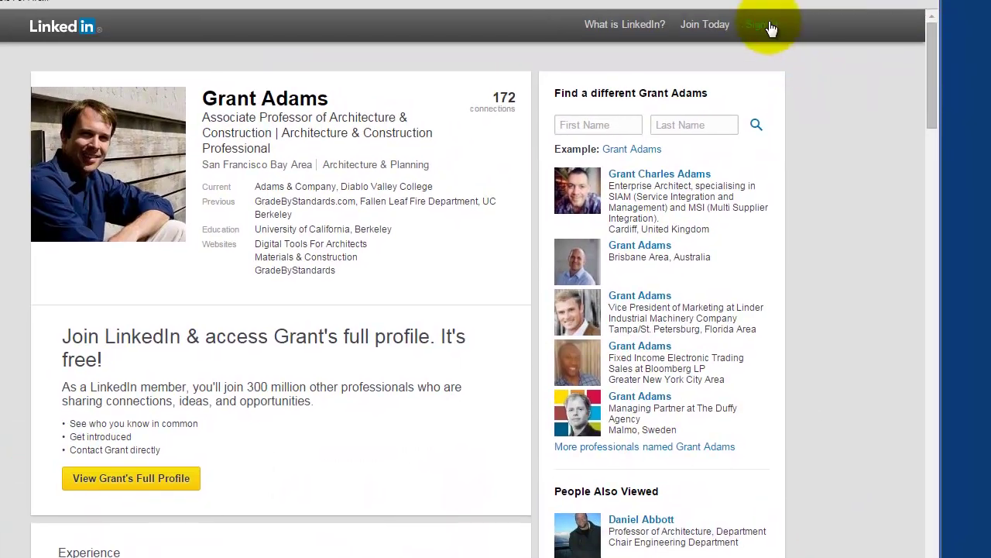
Sign in with the saved account e-mail and password, re-entering the password after an error.
click(767, 24)
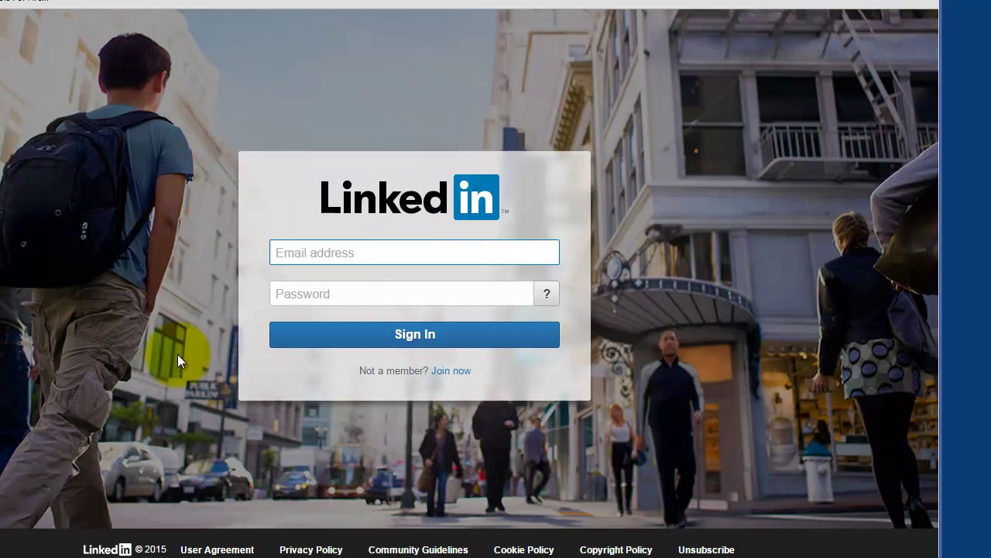
click(336, 254)
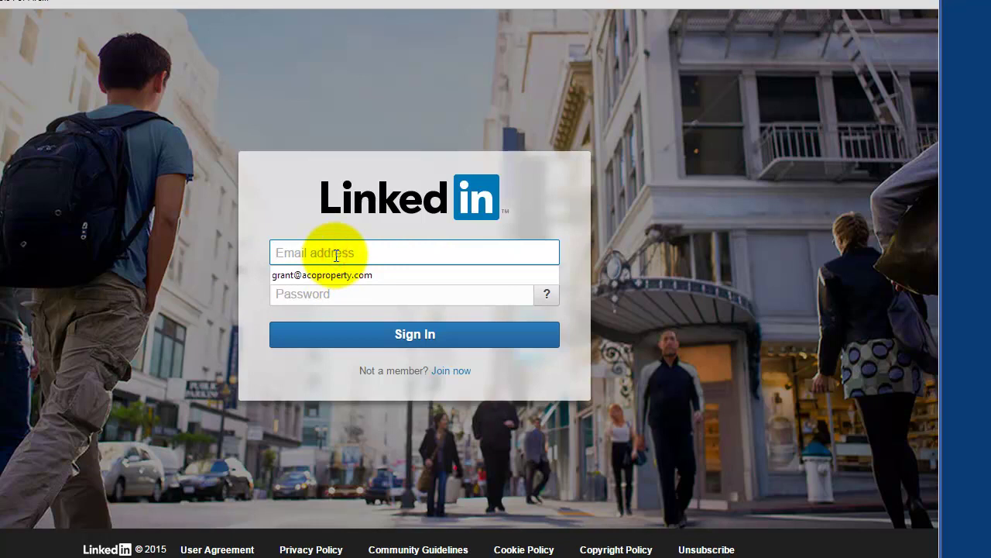
click(327, 277)
click(278, 291)
text(*********)
key(Return)
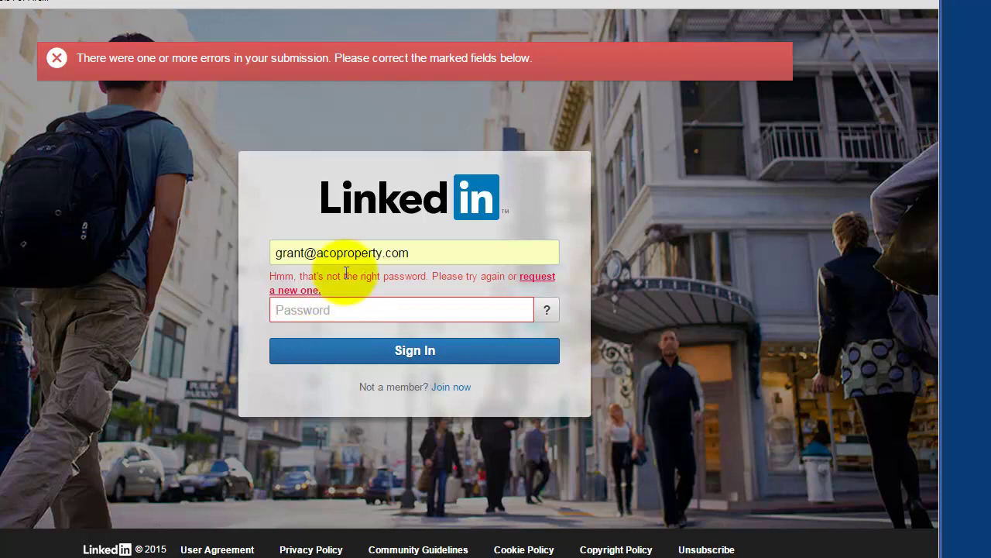
click(331, 310)
text(•••••••••••)
key(Return)
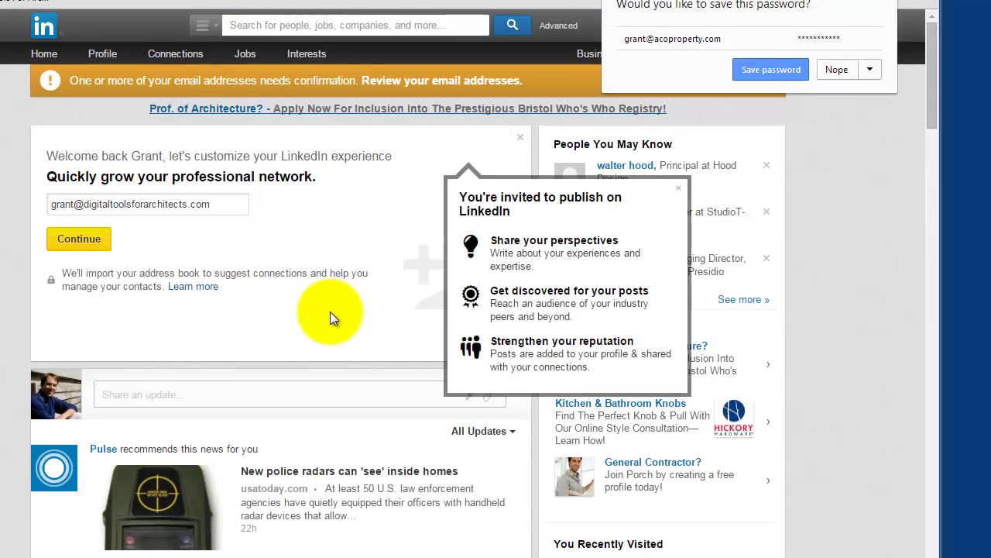
click(834, 69)
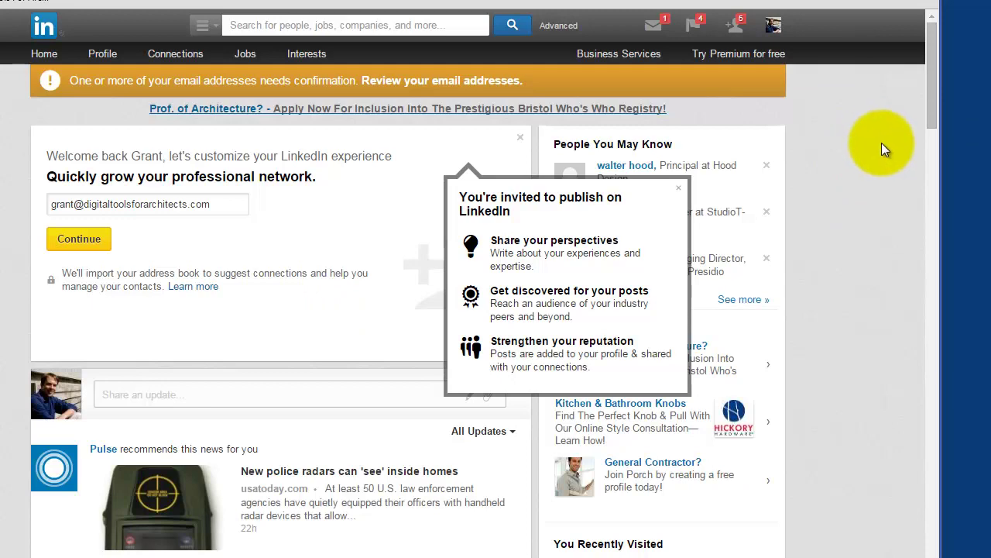
click(49, 55)
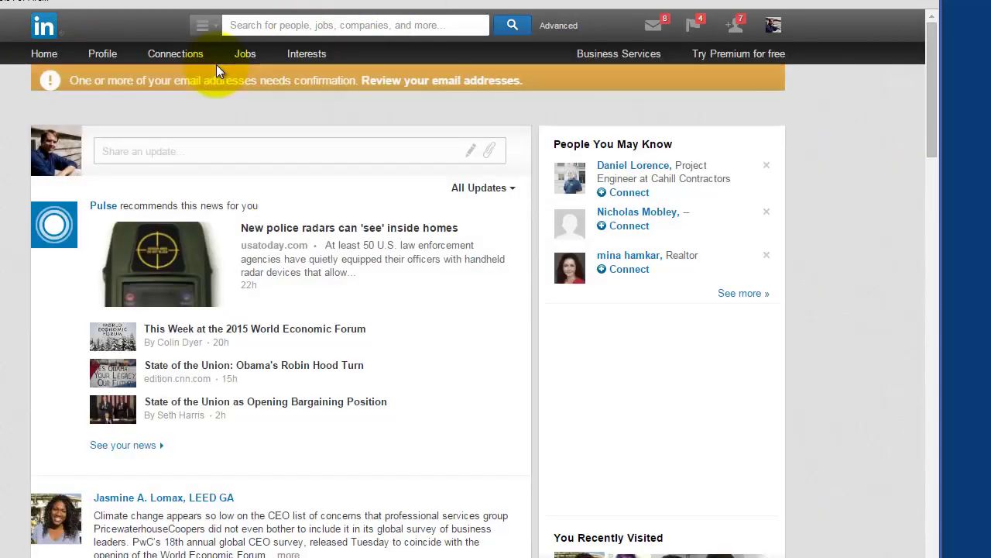
mouse_move(108, 57)
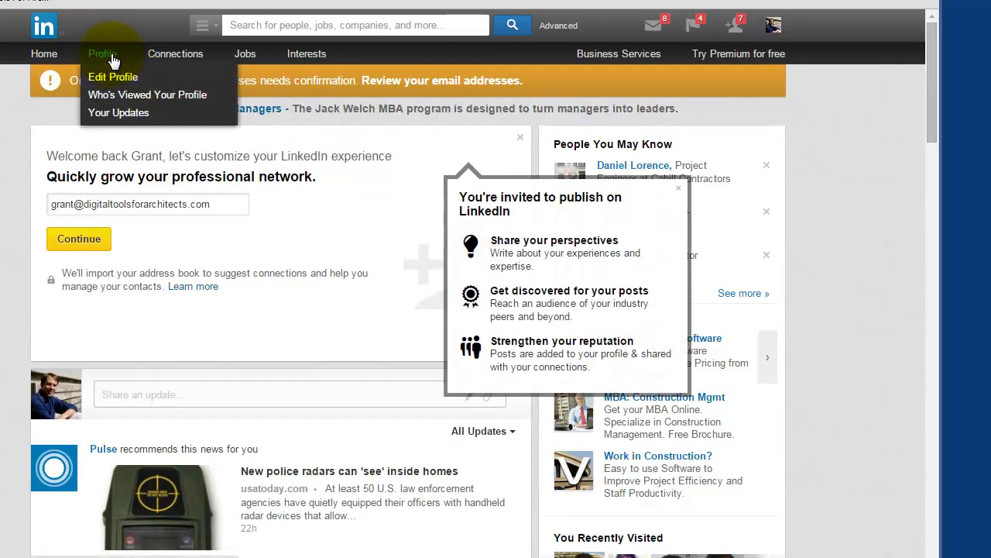
click(106, 56)
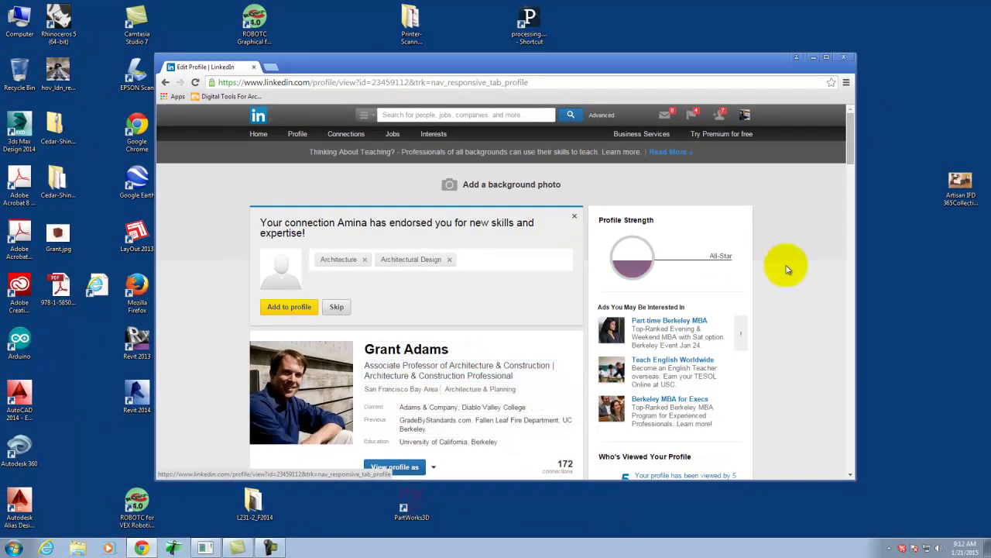
scroll(785, 265, down, 1)
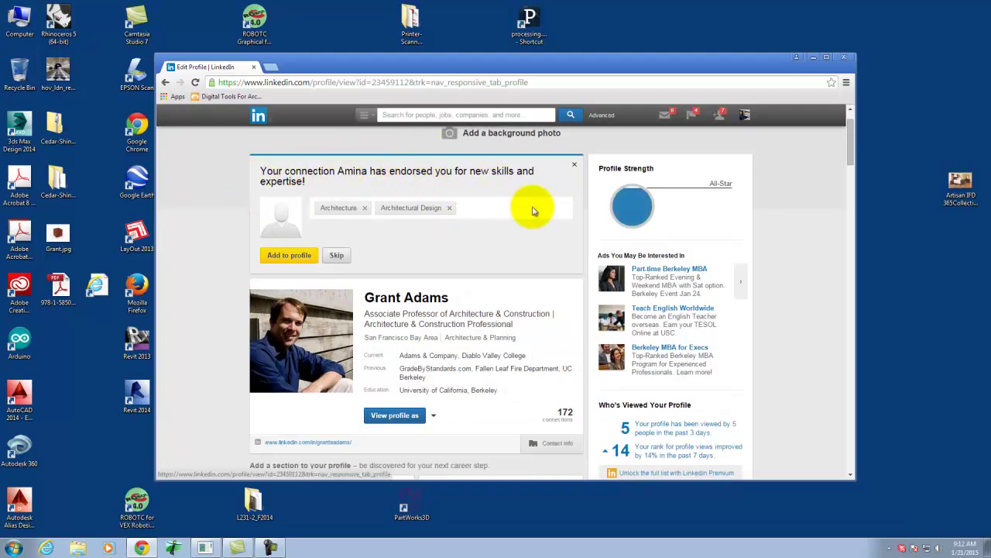
scroll(797, 259, down, 3)
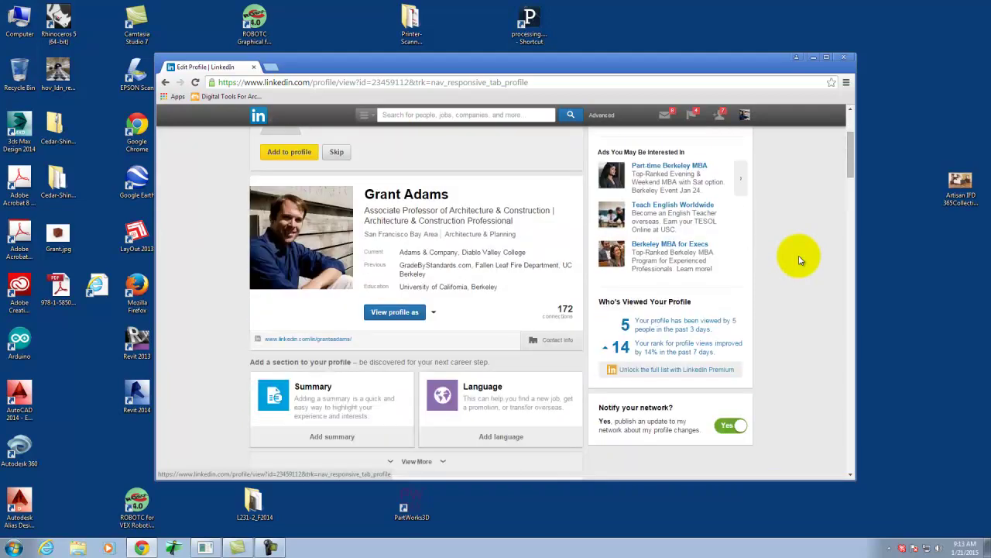
scroll(404, 233, up, 4)
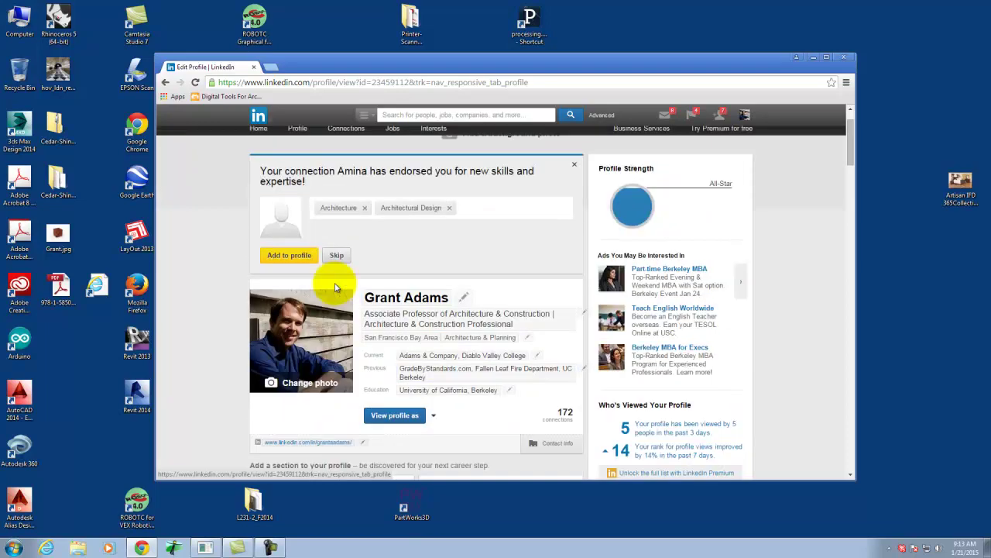
mouse_move(296, 137)
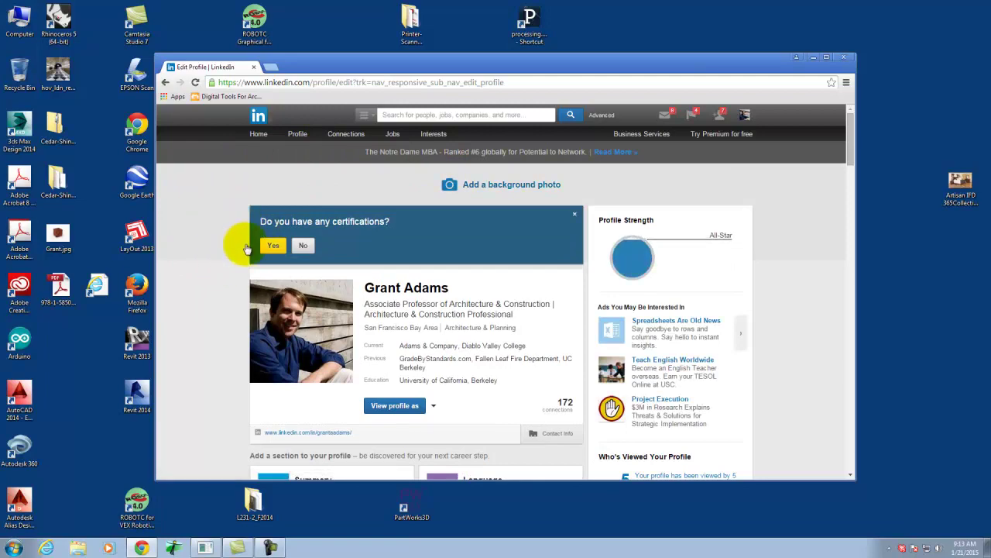
scroll(534, 226, down, 2)
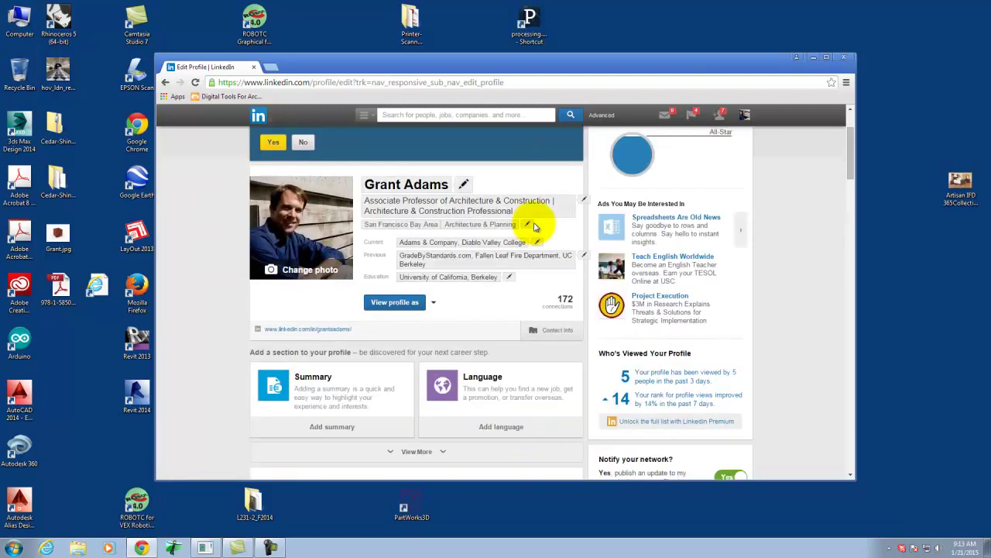
scroll(459, 224, up, 1)
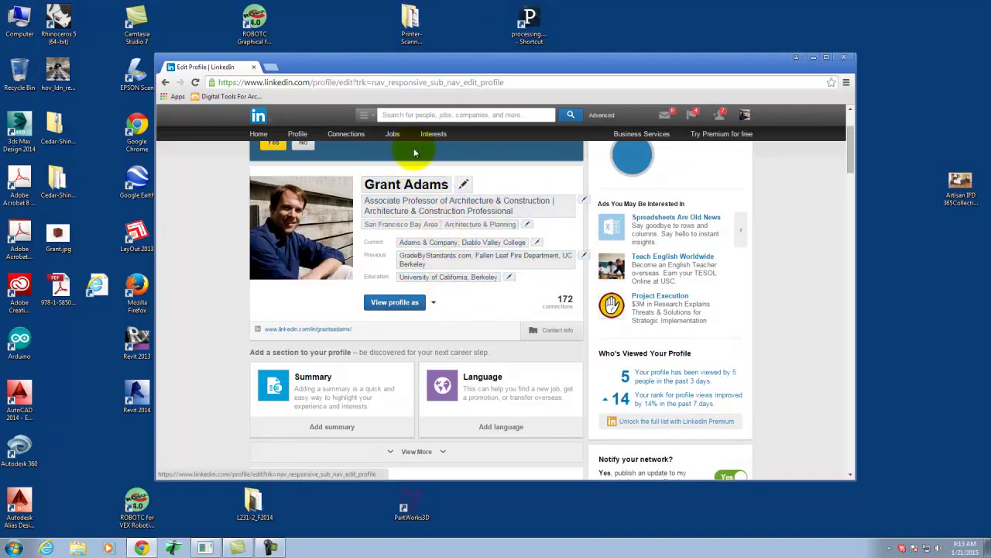
scroll(445, 302, down, 2)
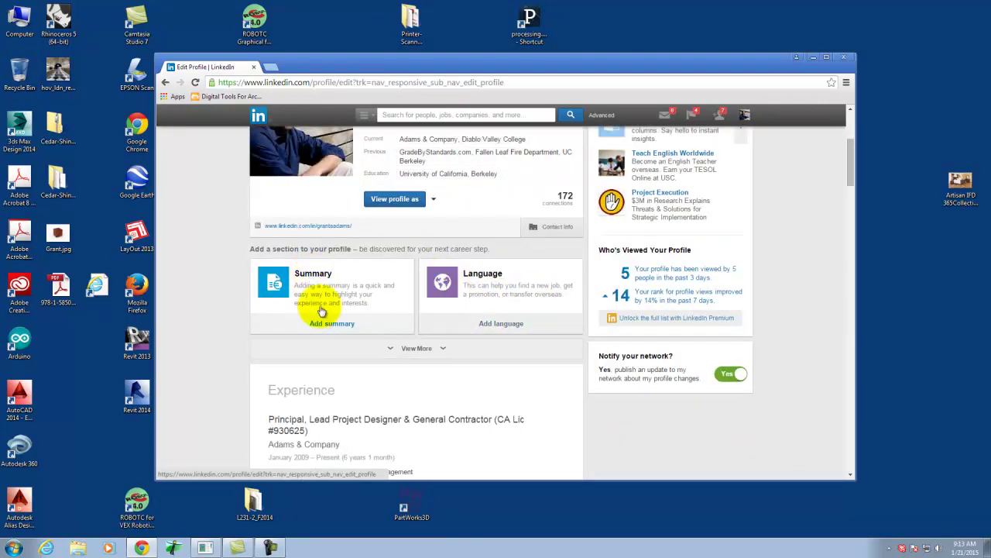
scroll(405, 310, down, 3)
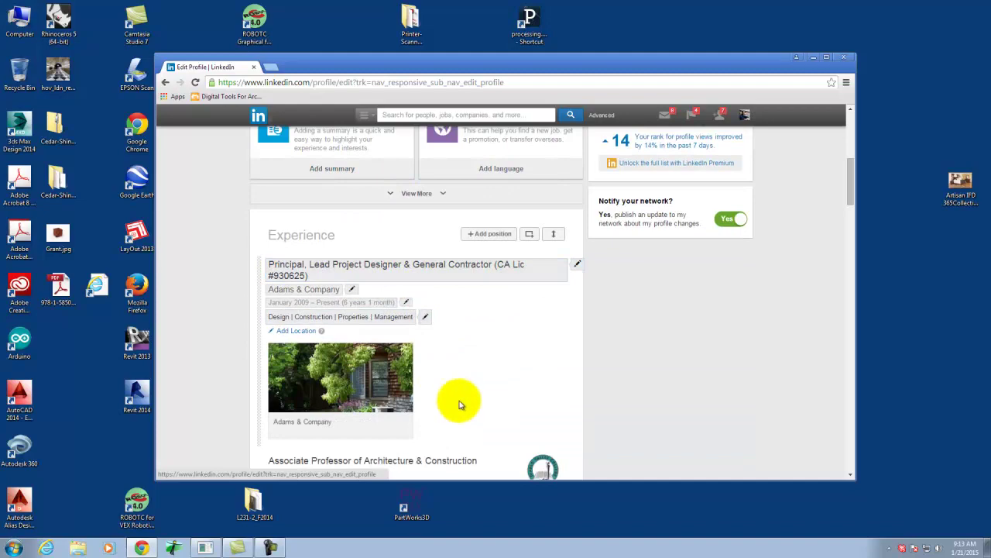
scroll(465, 349, down, 5)
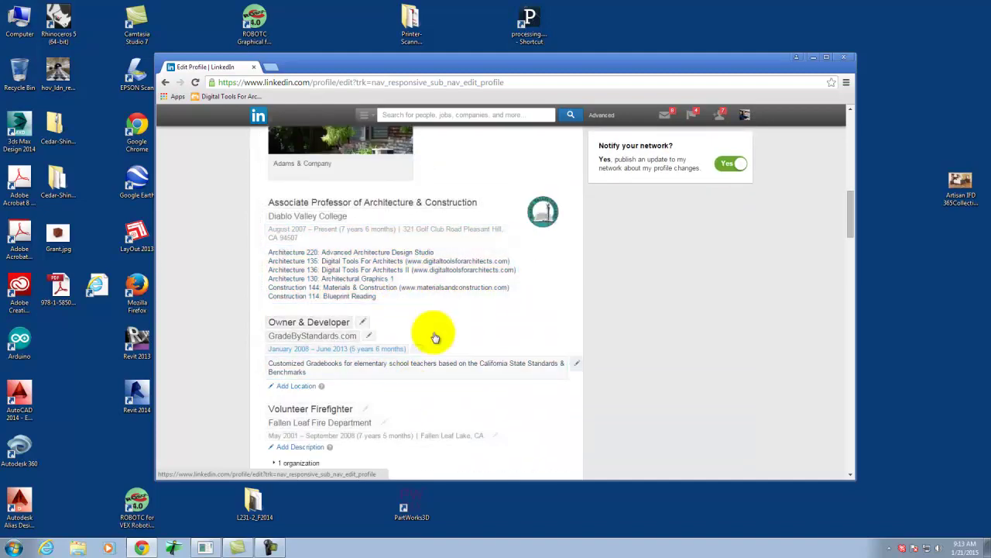
scroll(438, 333, down, 3)
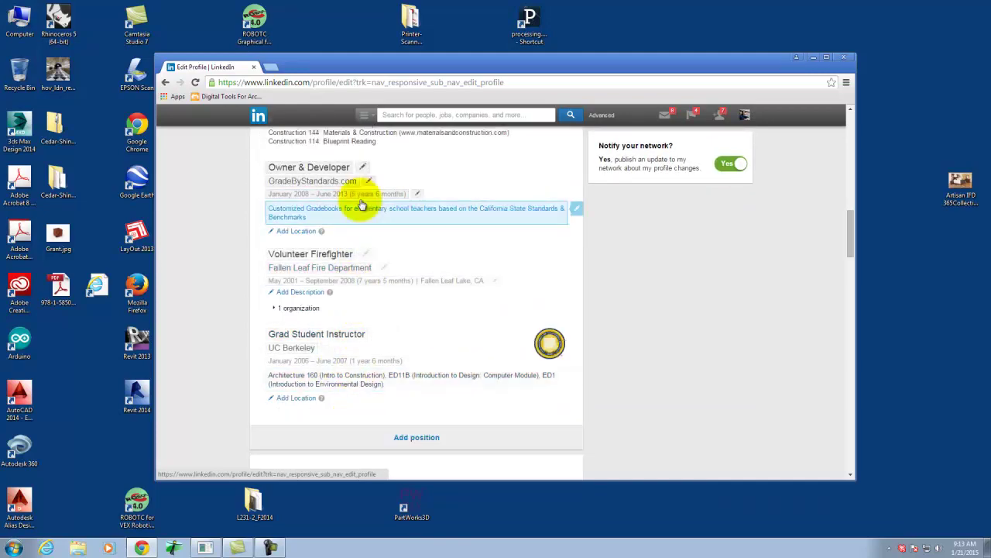
scroll(404, 328, up, 9)
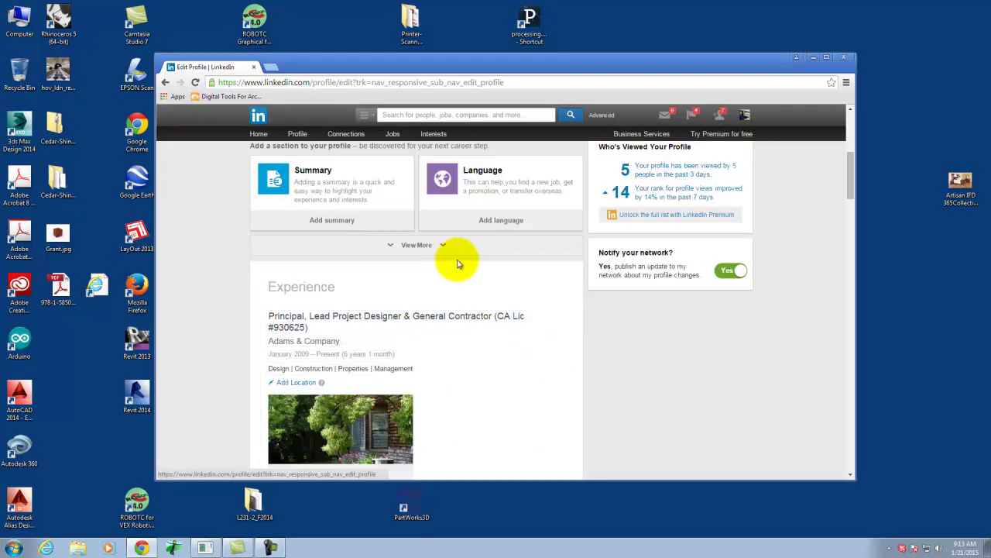
scroll(454, 259, up, 5)
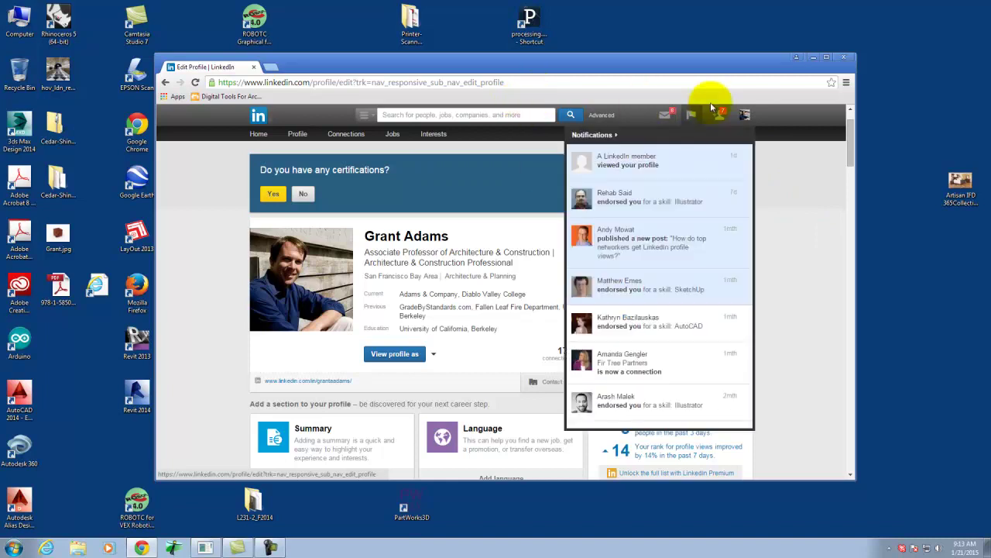
mouse_move(719, 116)
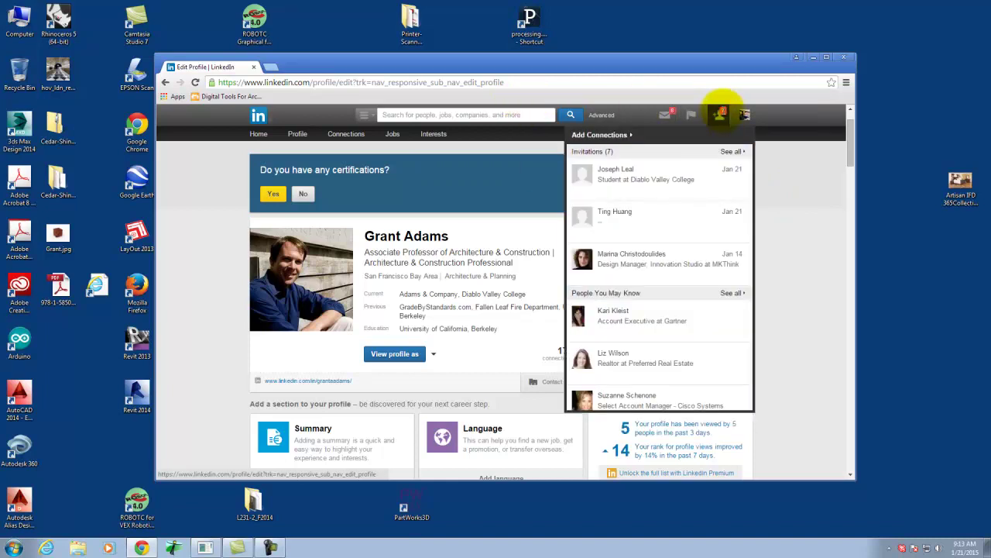
Accept the top connection invitation with its checkmark, then open Connections from the nav bar.
mouse_move(660, 183)
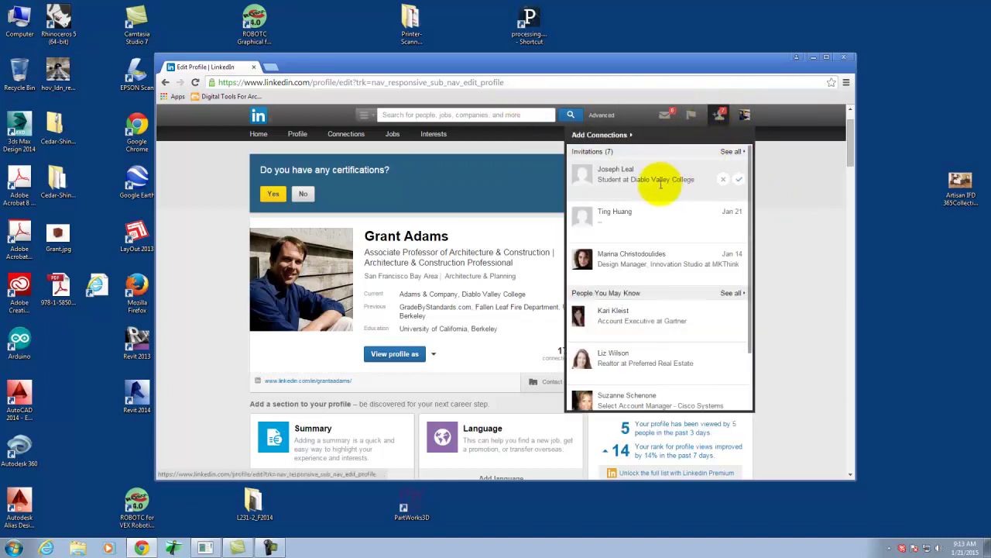
click(737, 179)
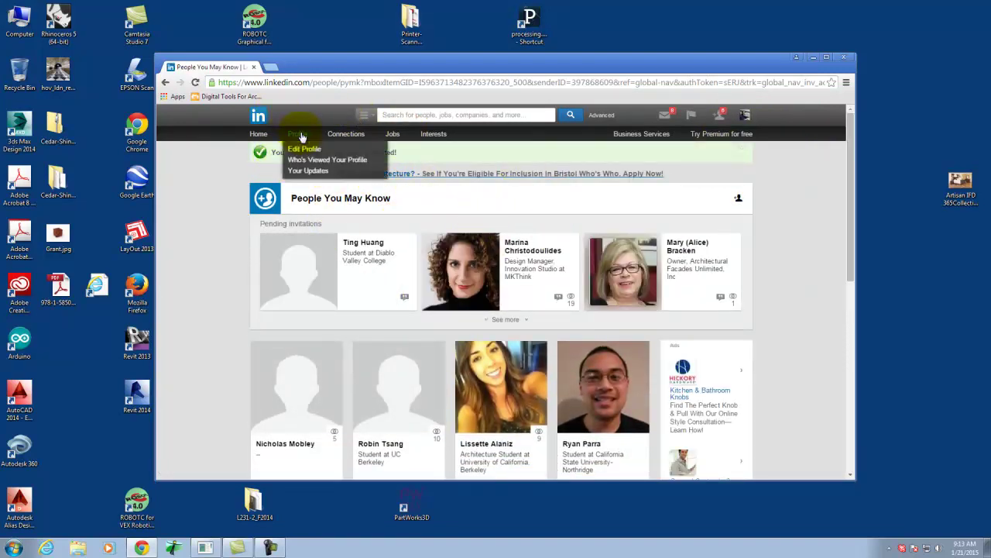
mouse_move(351, 137)
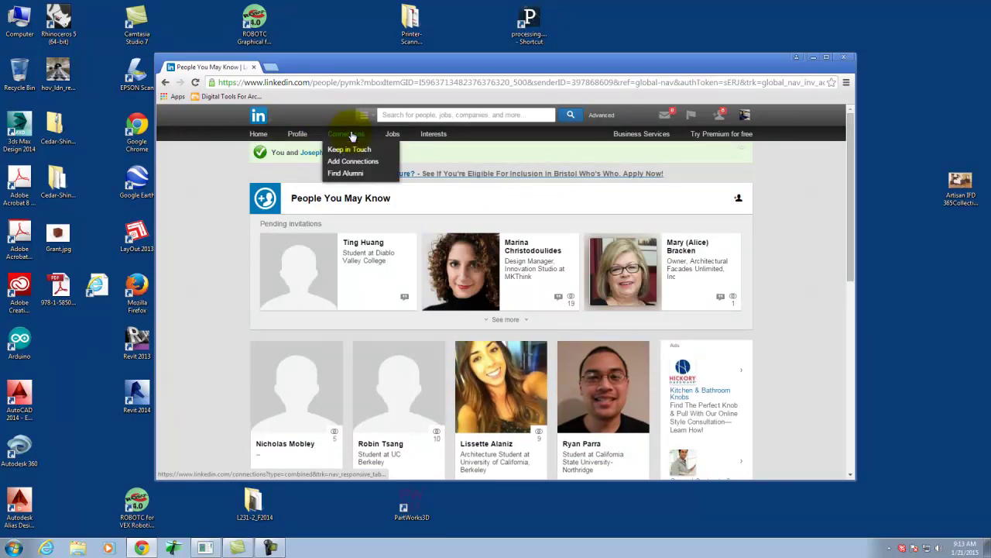
click(351, 136)
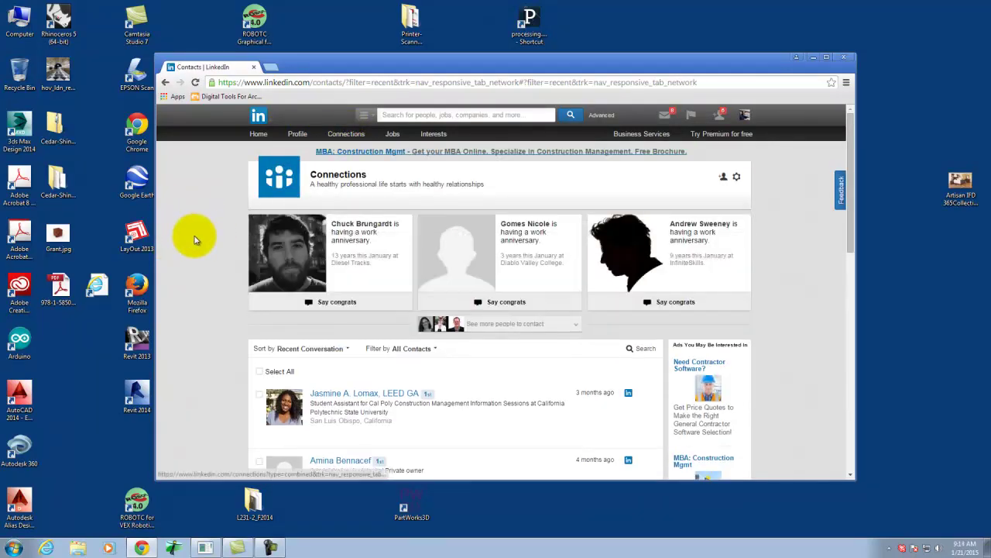
scroll(194, 241, down, 4)
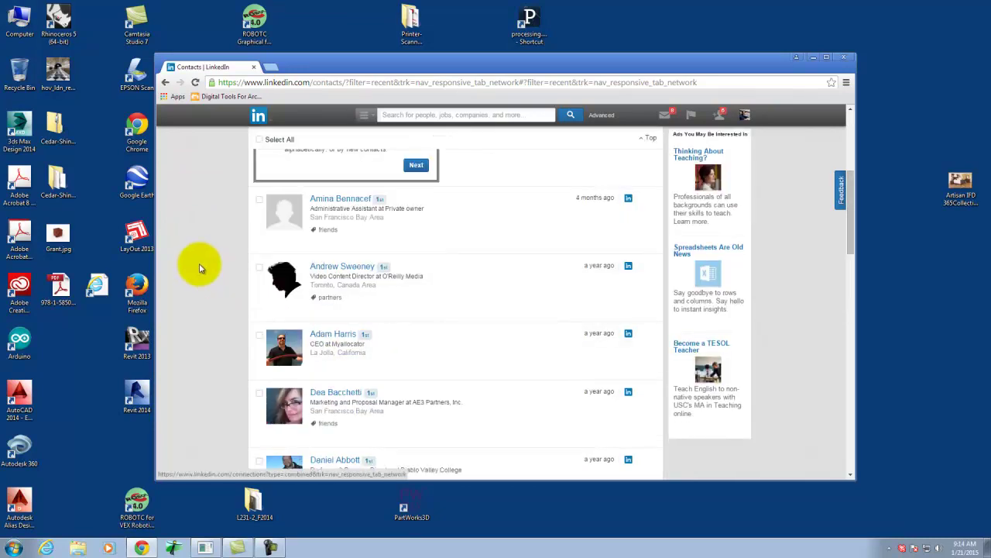
scroll(199, 268, down, 5)
scroll(214, 267, down, 5)
scroll(215, 268, down, 9)
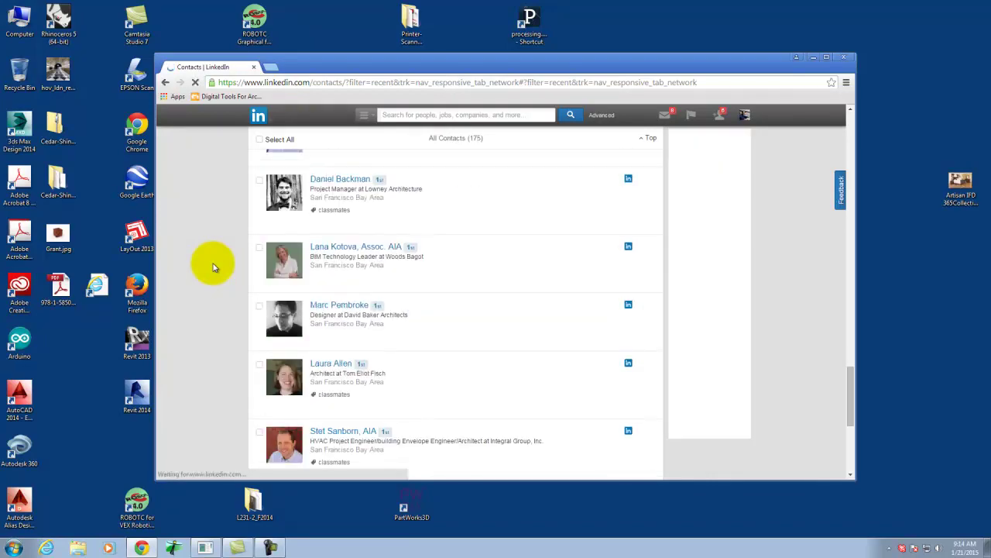
scroll(214, 267, down, 6)
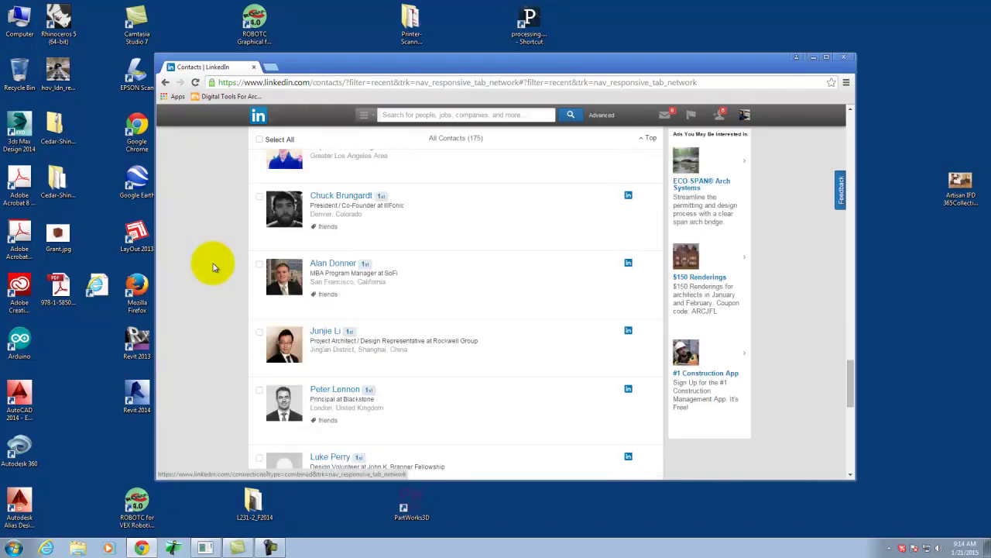
scroll(214, 267, down, 3)
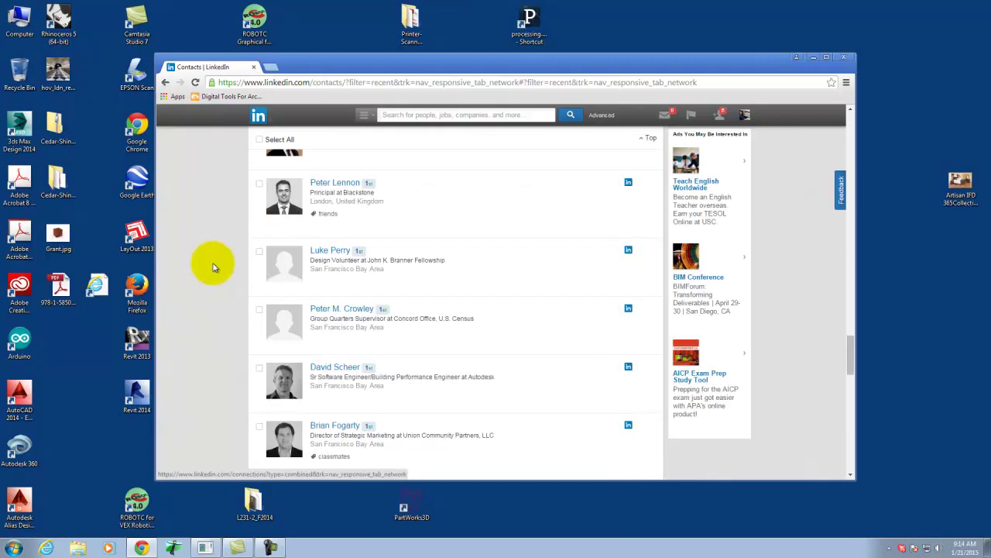
scroll(215, 267, up, 10)
scroll(215, 268, up, 6)
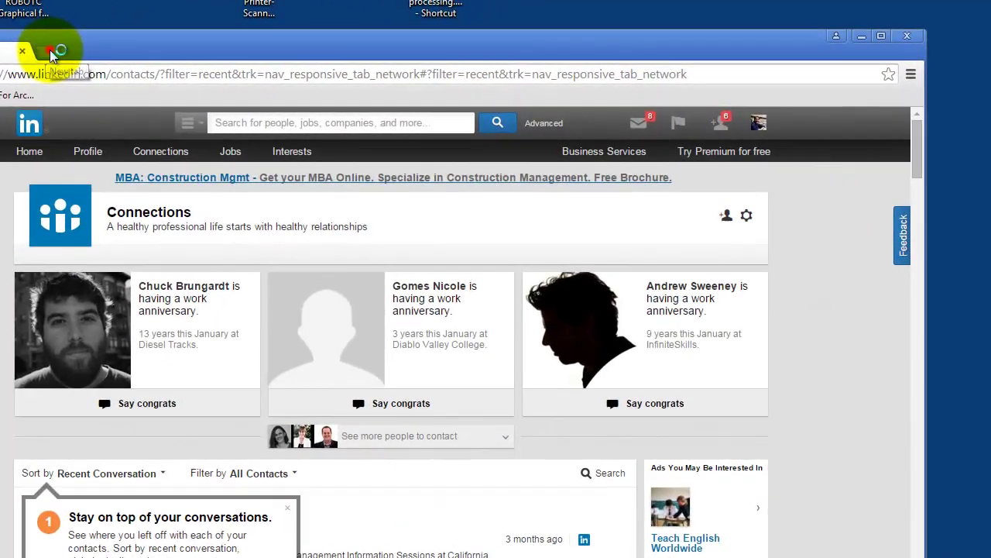
Load flavors.me in a new Chrome tab.
click(270, 68)
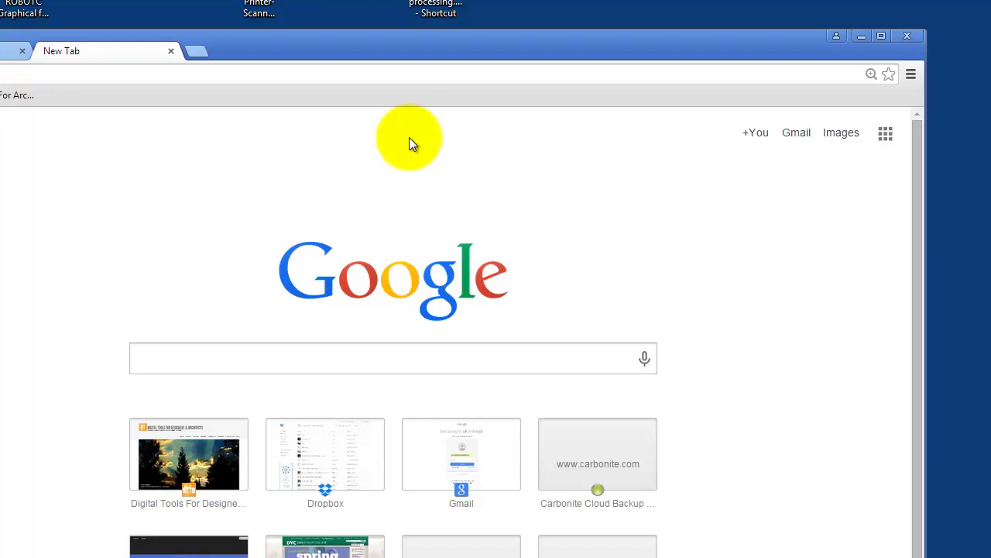
text(flavors.me)
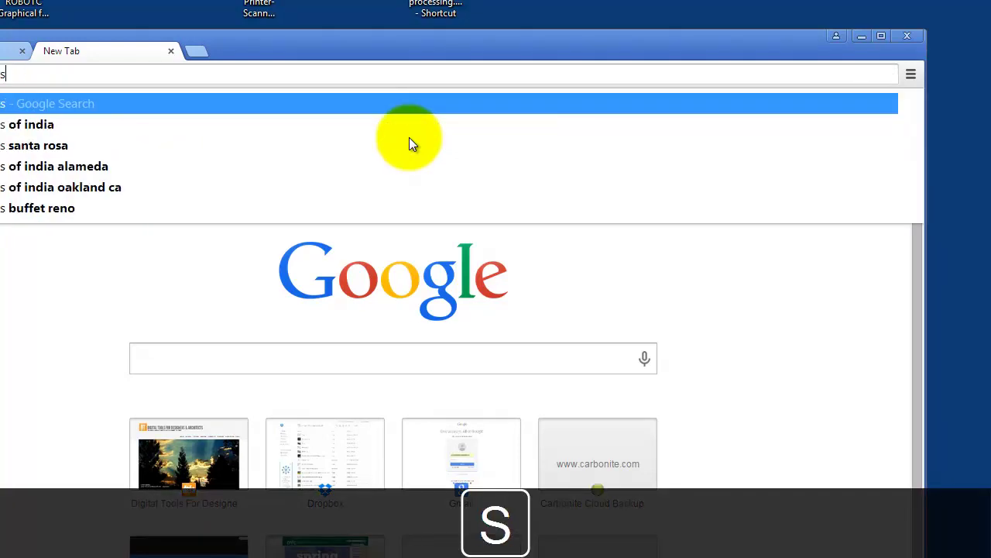
key(Return)
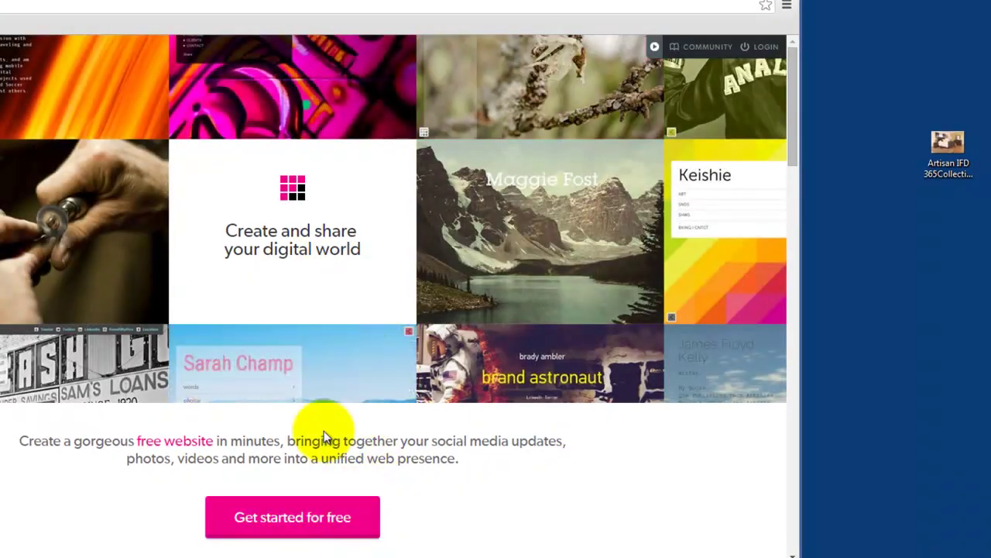
Log in to Flavors.me with the account username and the suggested saved password.
click(307, 517)
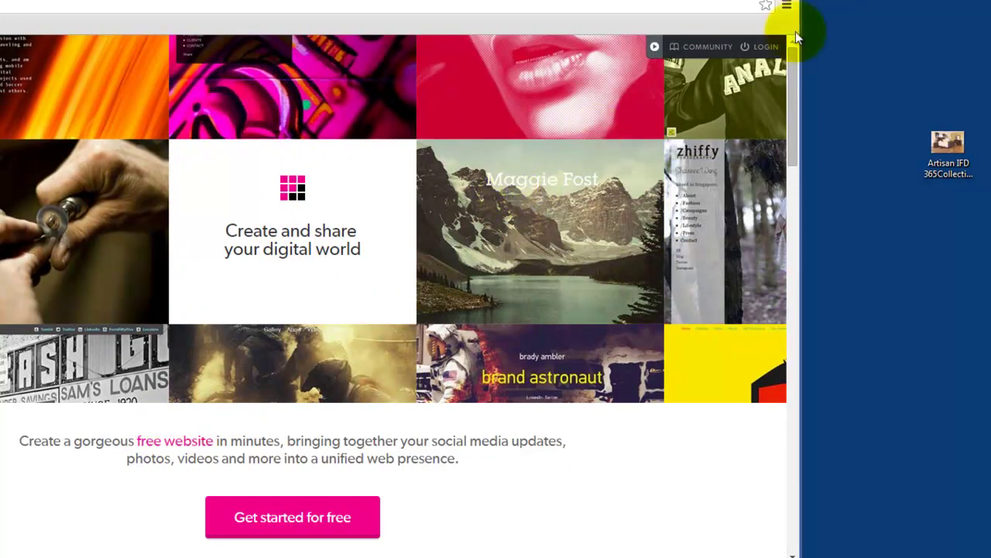
click(767, 47)
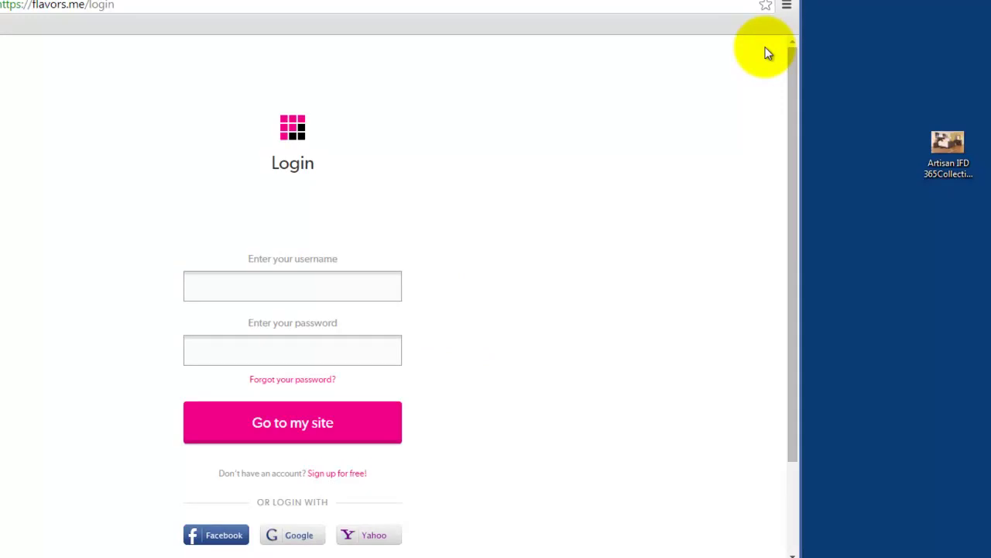
click(338, 474)
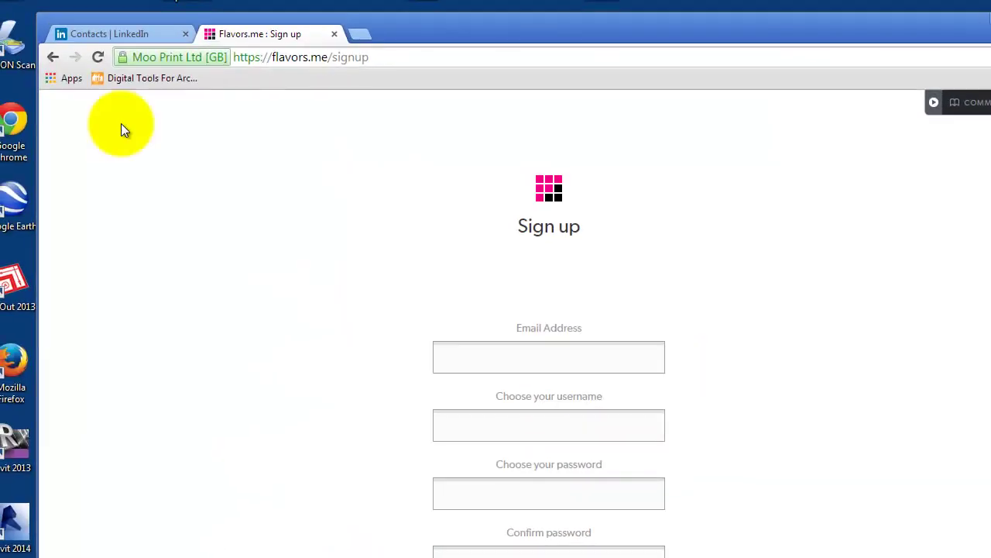
click(52, 56)
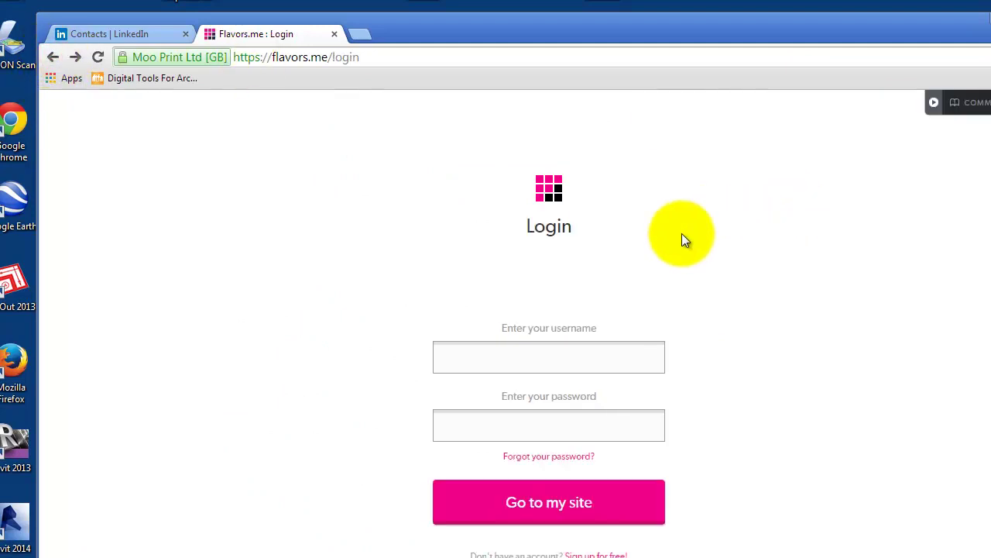
click(546, 359)
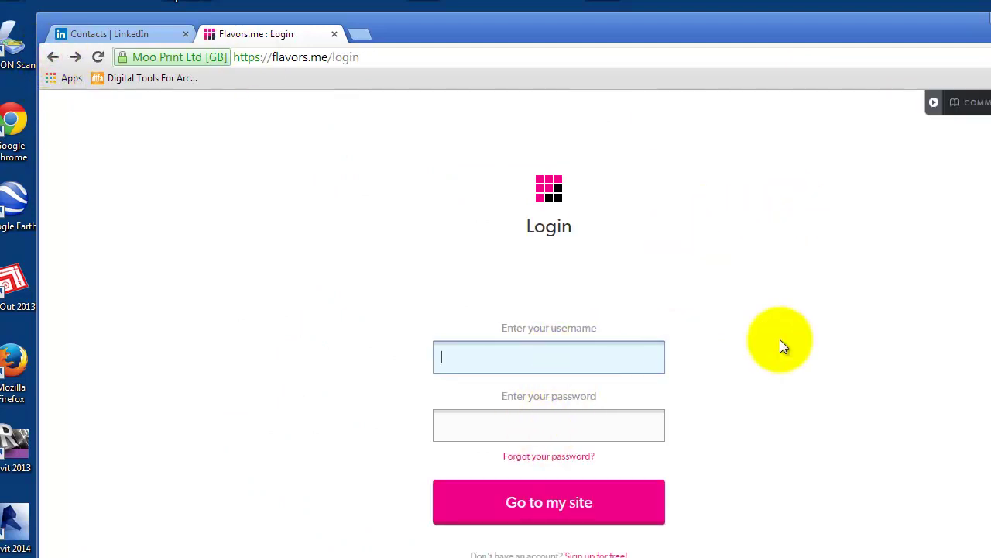
text(grantadams)
key(Tab)
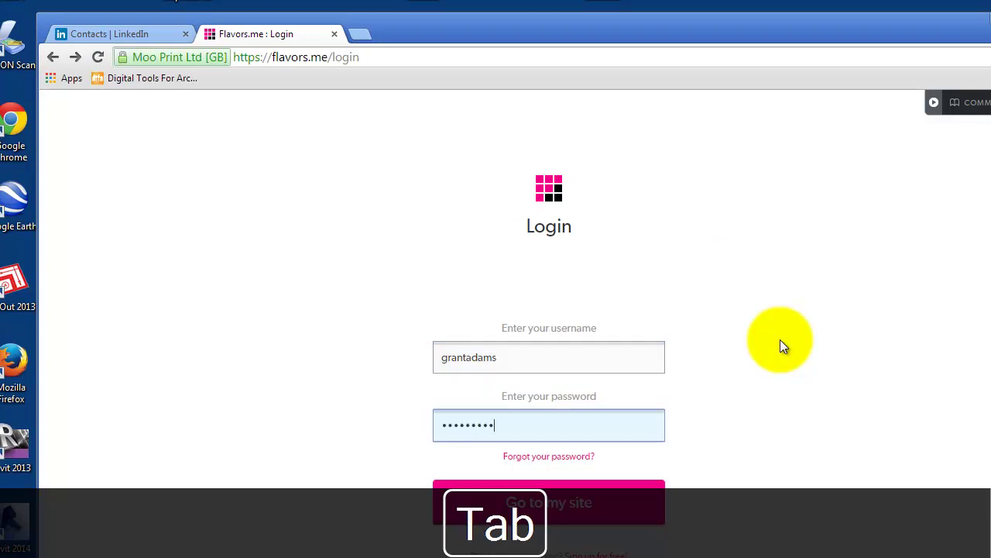
key(Return)
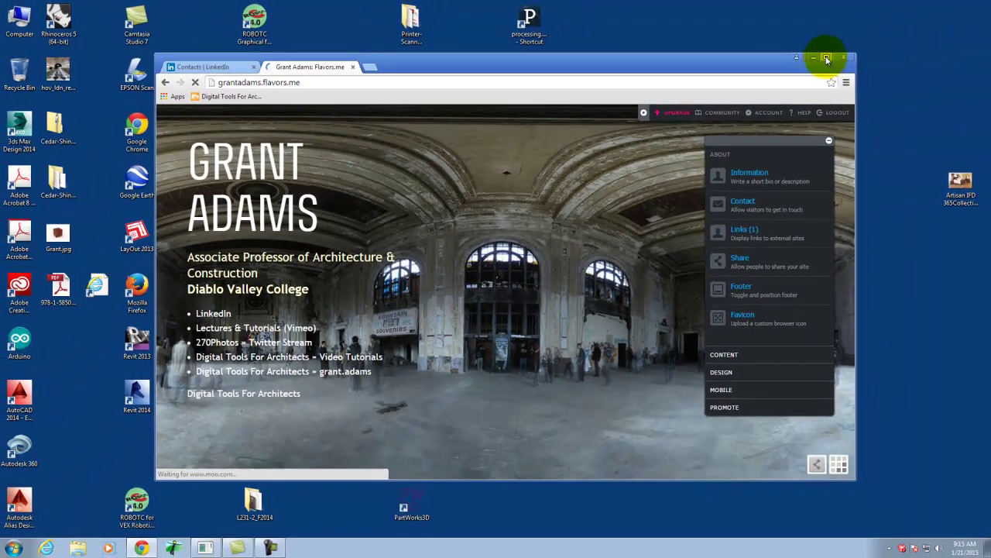
Maximize Chrome, decline saving the password, and open the About panel's Information editor.
click(885, 47)
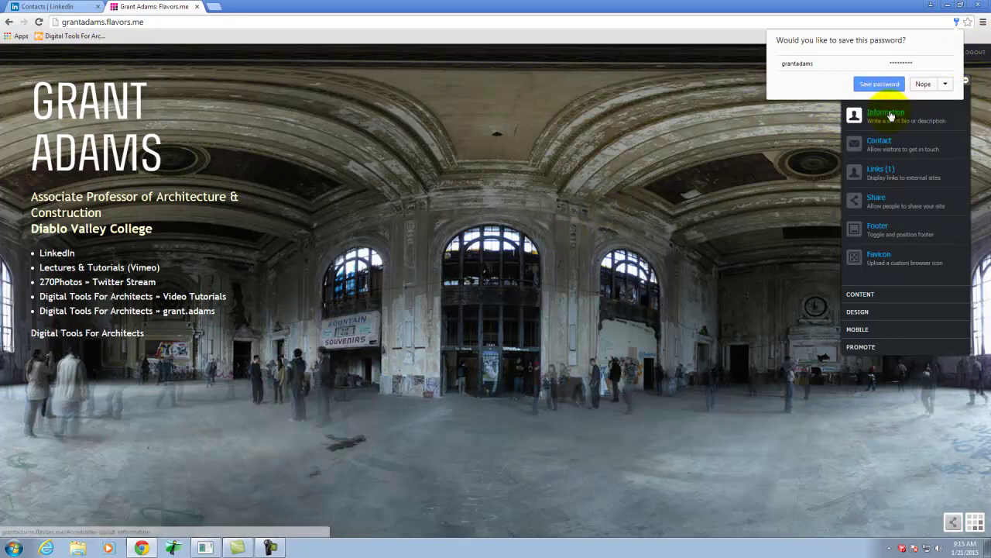
click(930, 84)
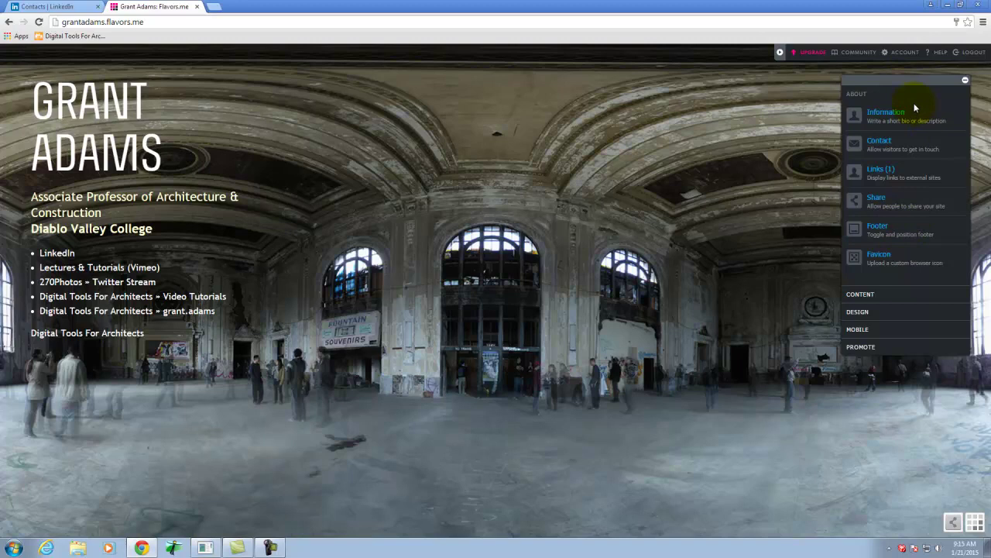
drag(890, 85, 856, 94)
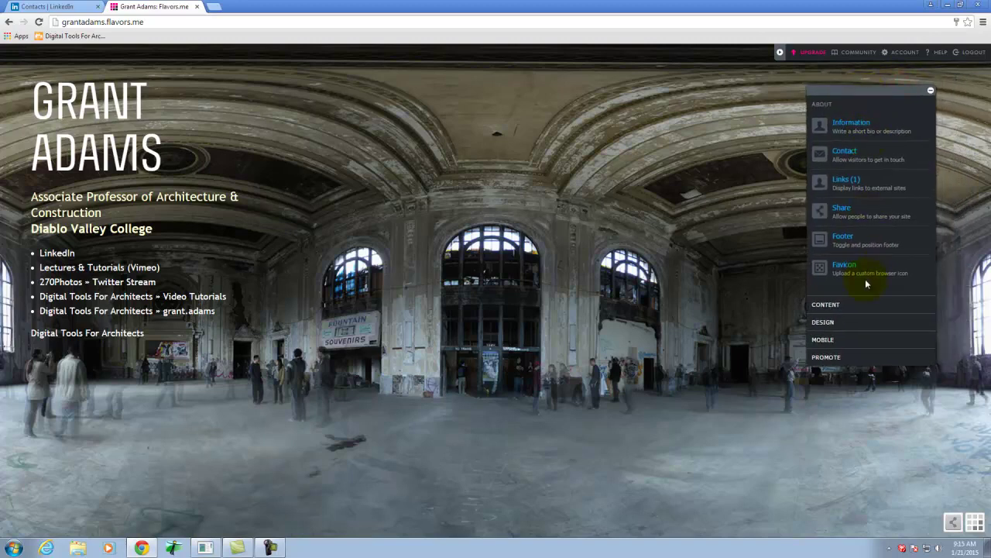
click(851, 125)
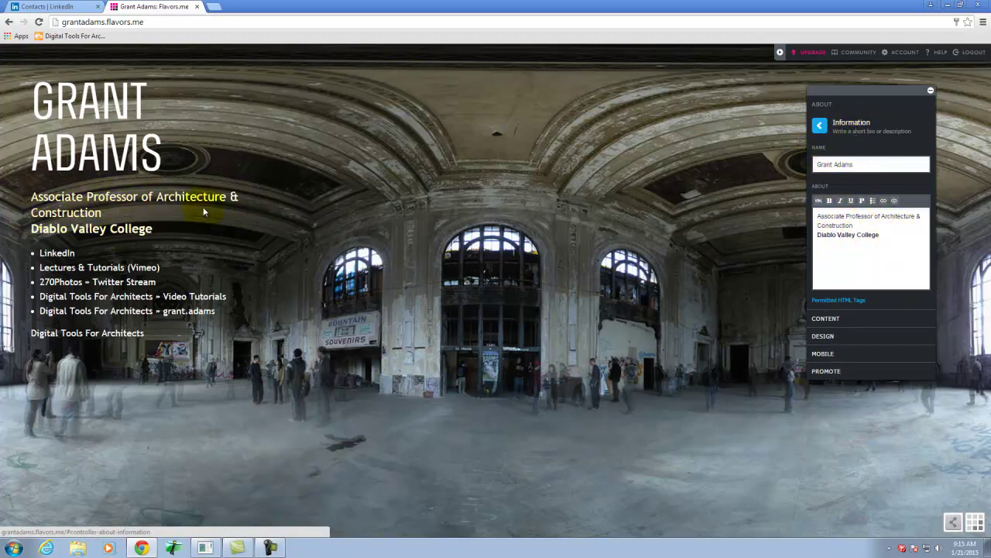
click(885, 234)
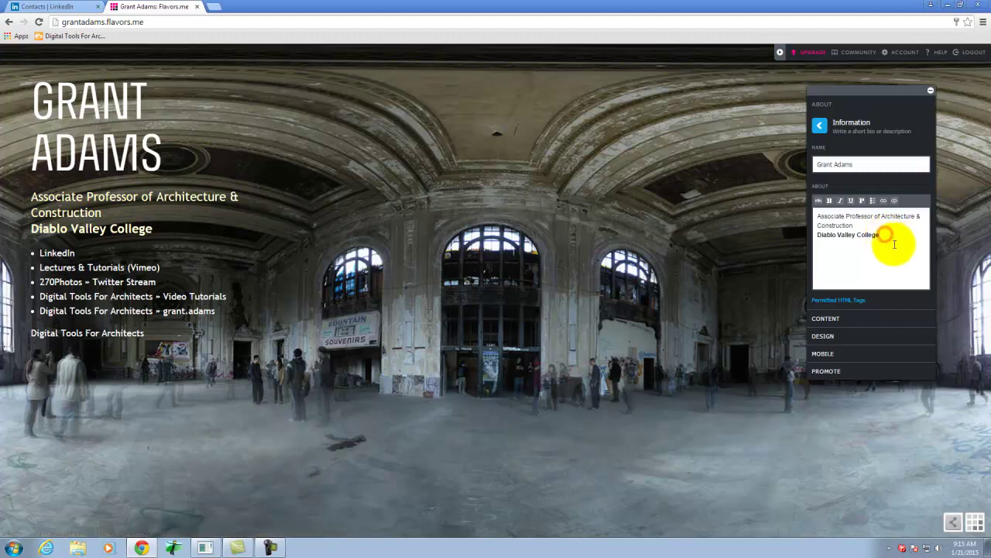
key(shift+Return)
text(Pl)
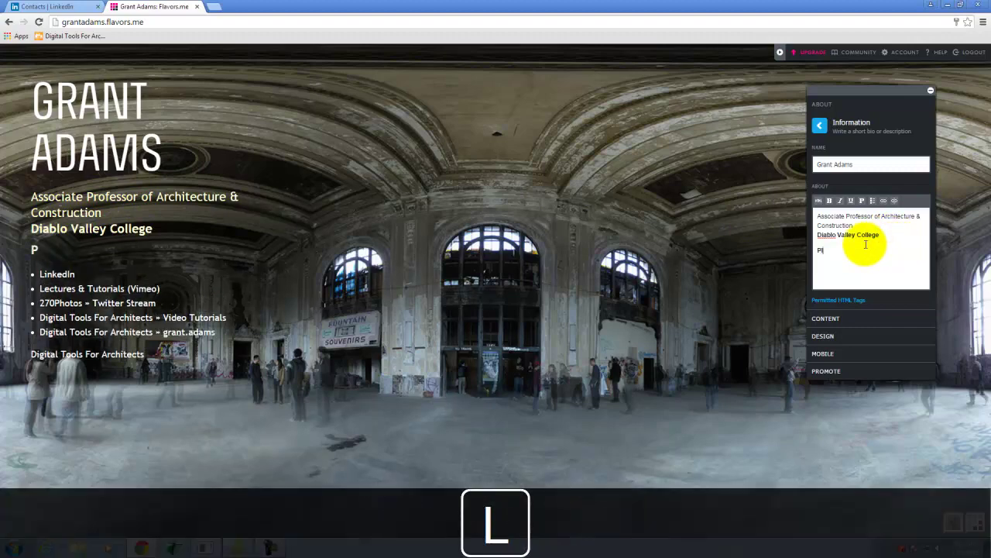
text(easant Hill, CA)
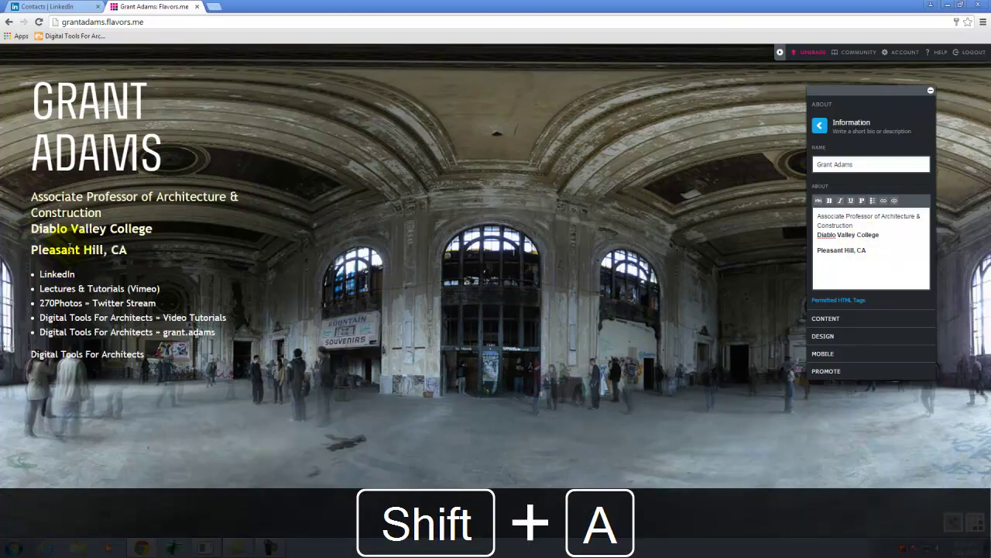
drag(882, 249, 784, 246)
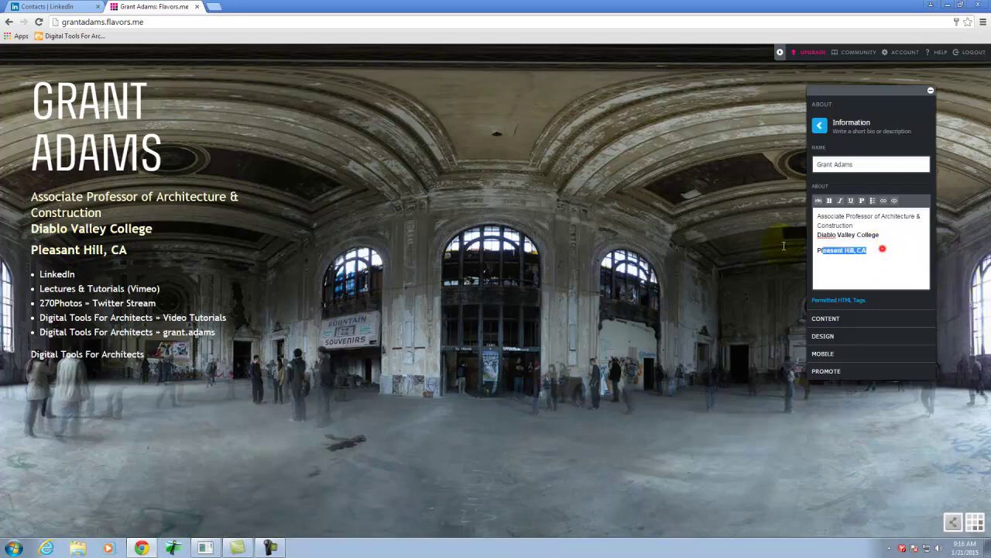
key(BackSpace)
key(BackSpace)
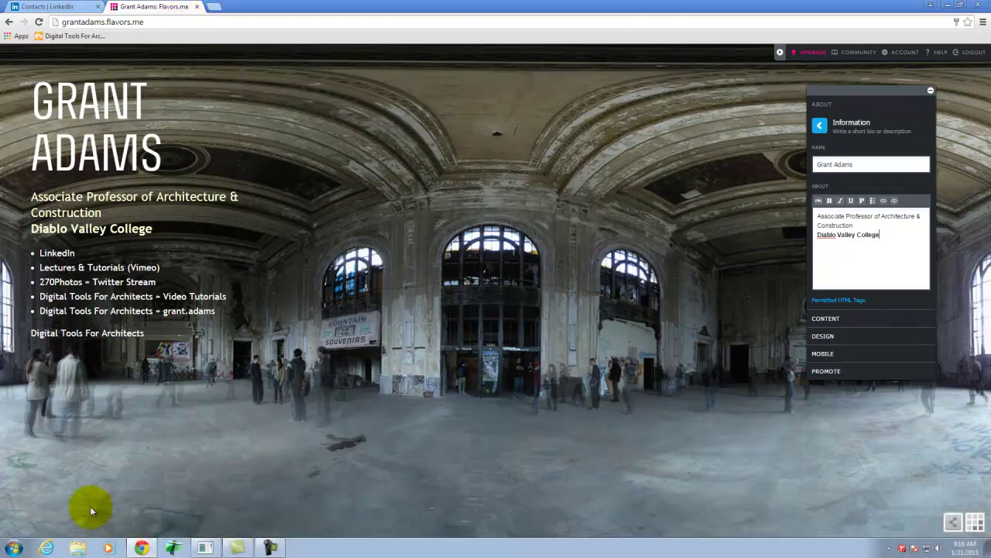
click(13, 548)
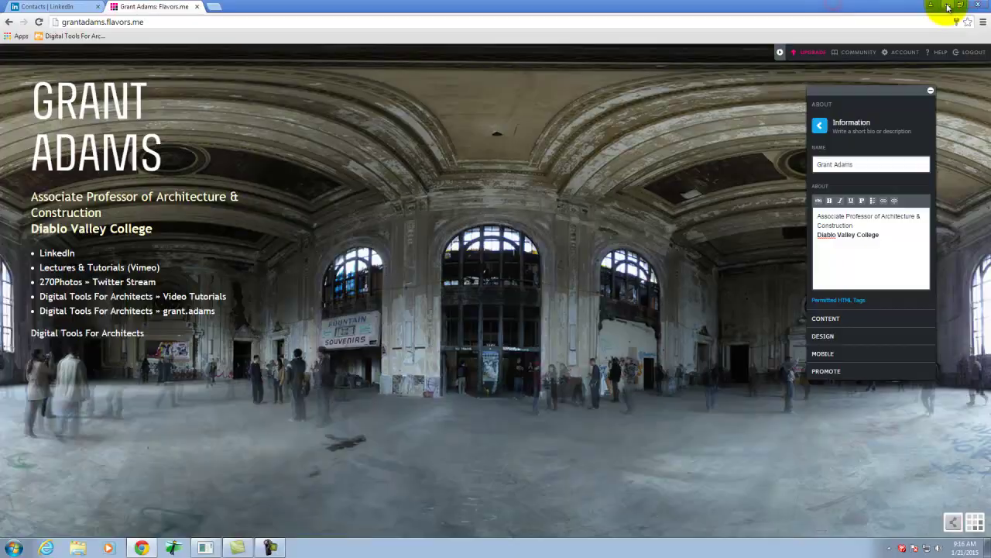
key(super+d)
click(144, 127)
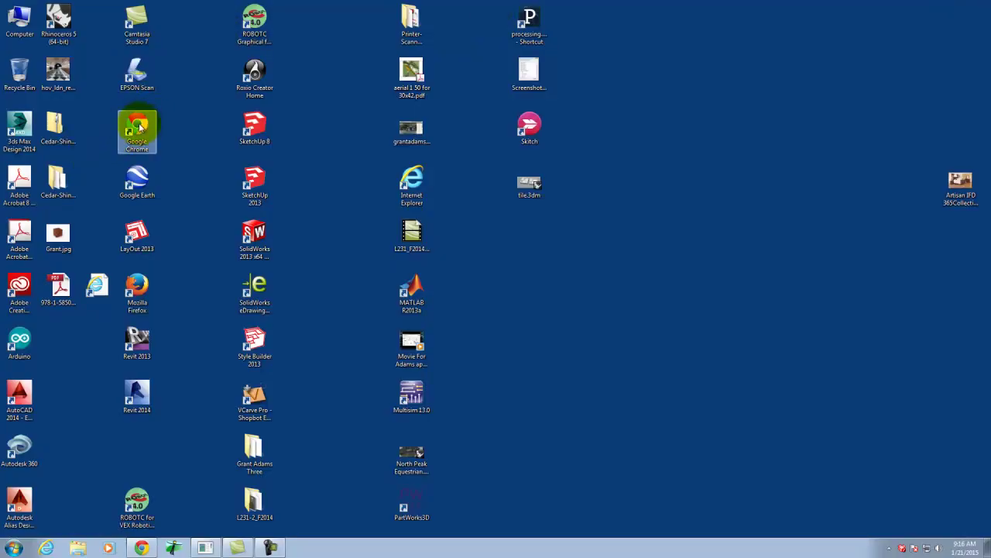
Launch Firefox from the desktop and load flavors.me.
click(138, 285)
double_click(137, 285)
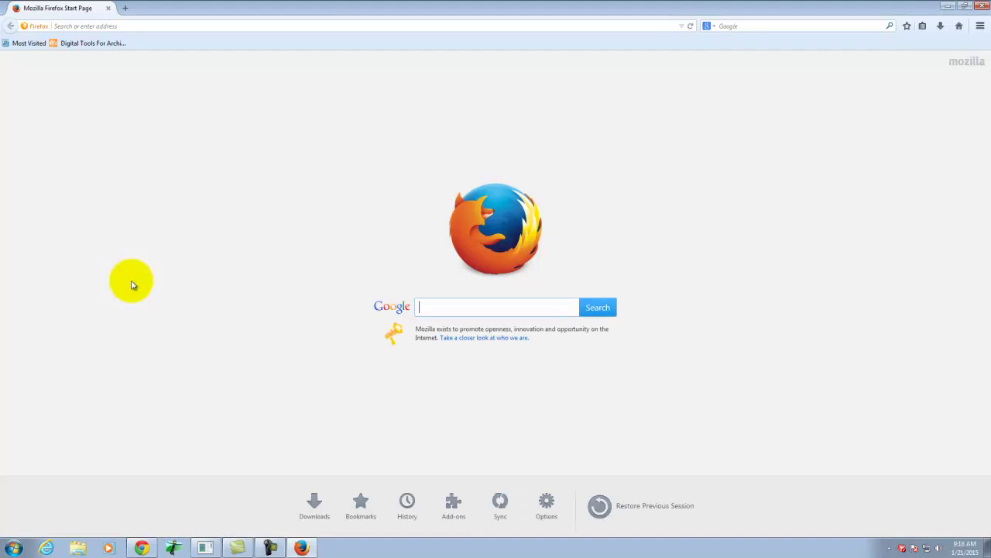
click(73, 26)
text(f)
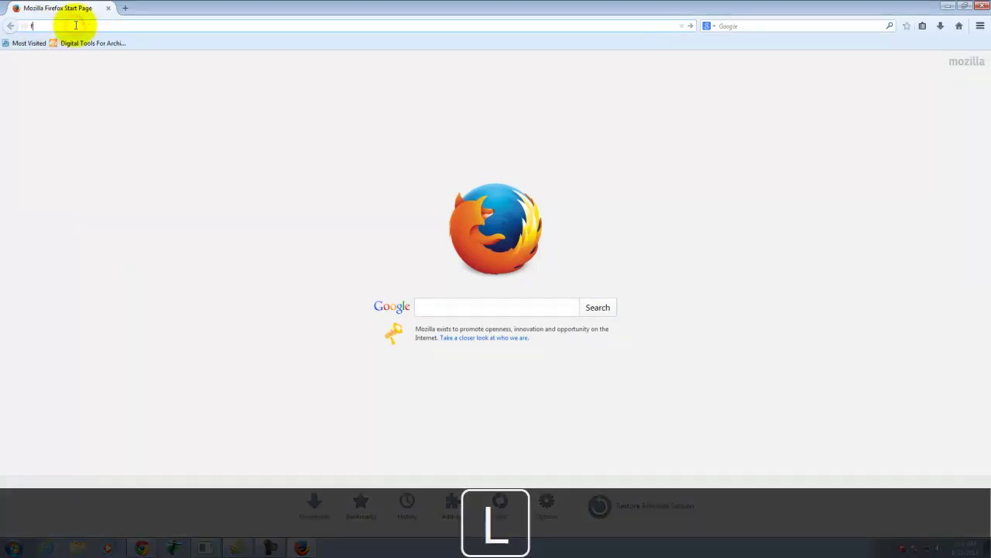
text(lavors.me)
key(Return)
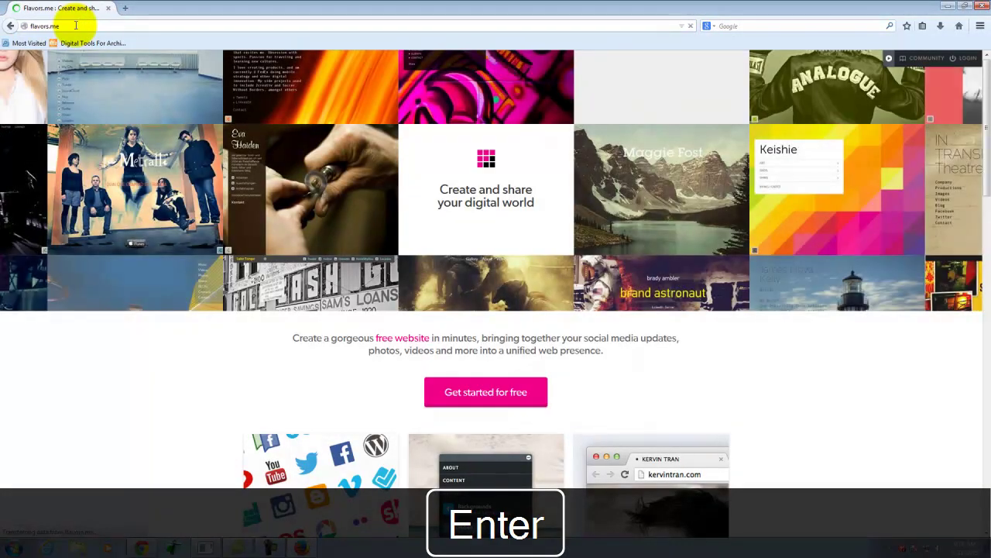
Open the 'Sign up for free' form and step through its e-mail, username and password fields.
click(522, 394)
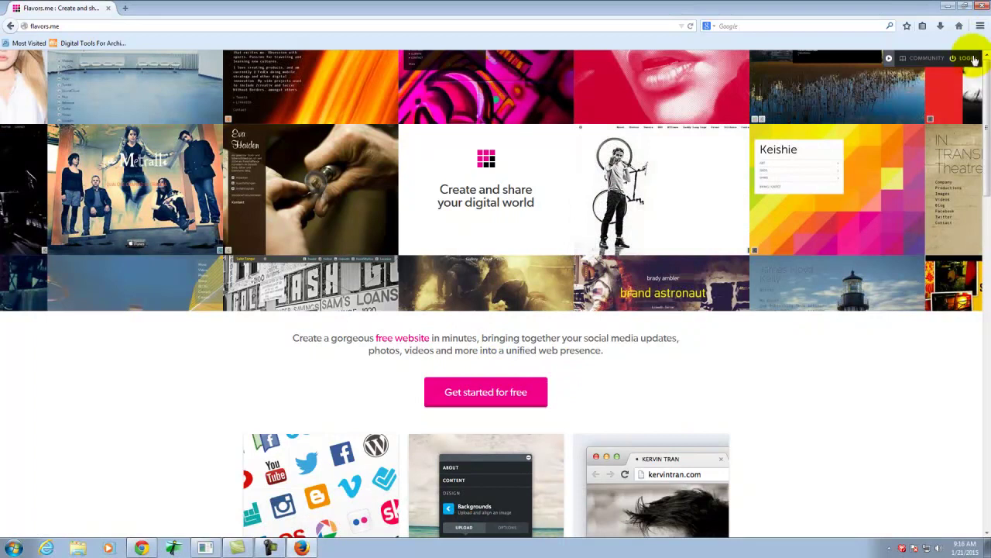
click(959, 62)
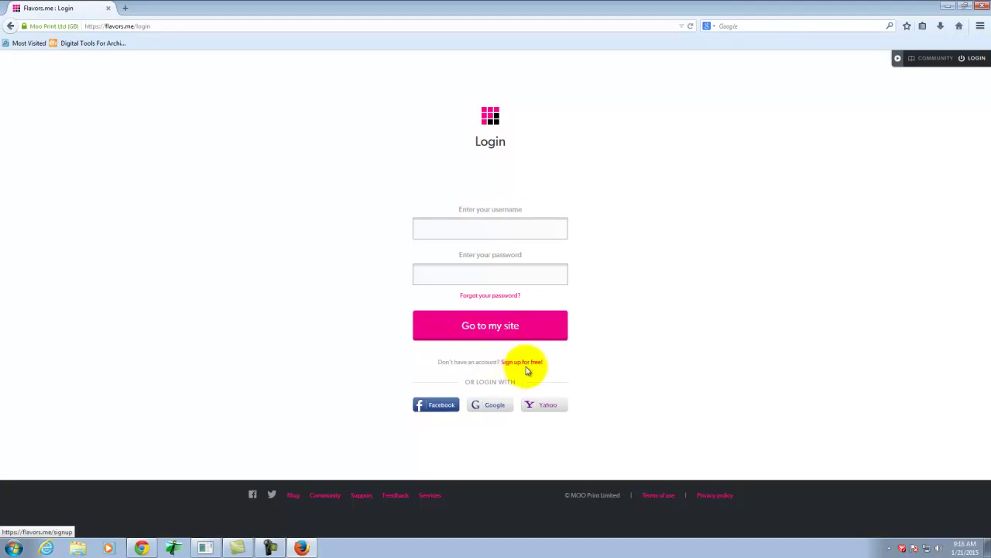
click(523, 363)
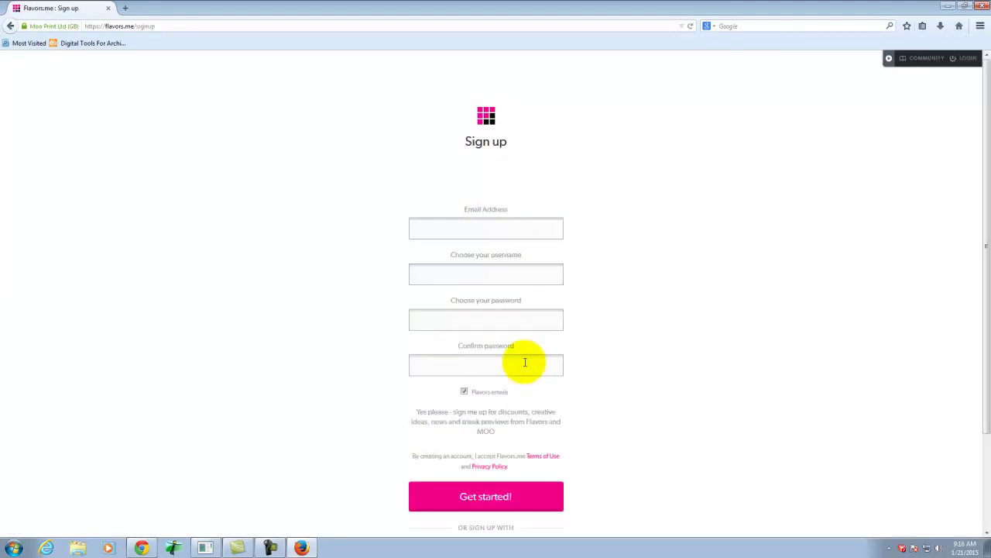
click(494, 230)
click(500, 282)
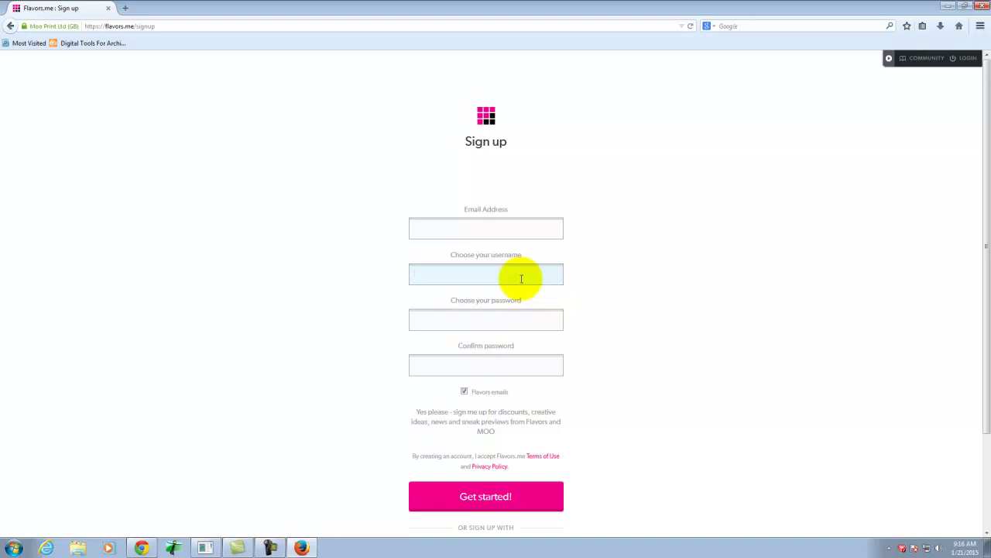
click(464, 321)
click(500, 360)
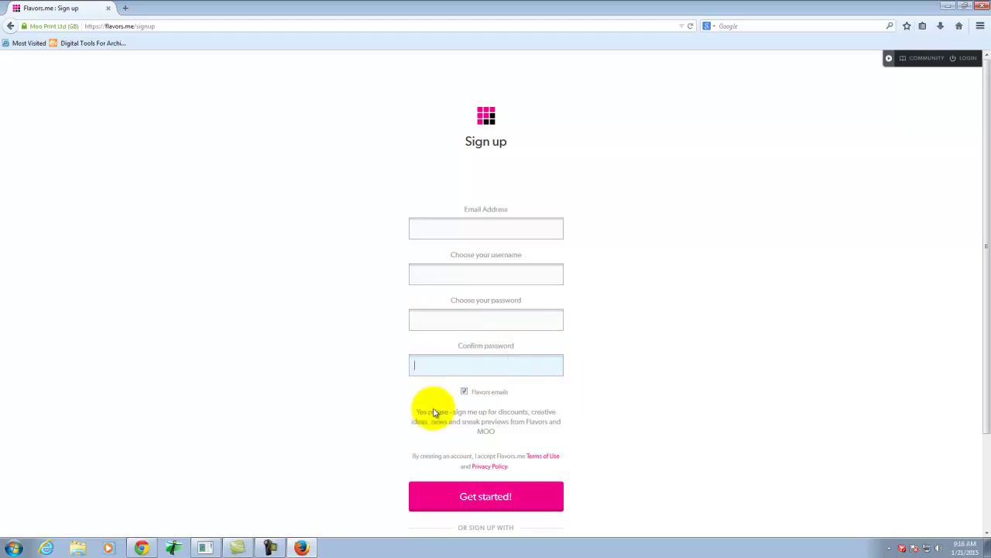
scroll(550, 395, down, 3)
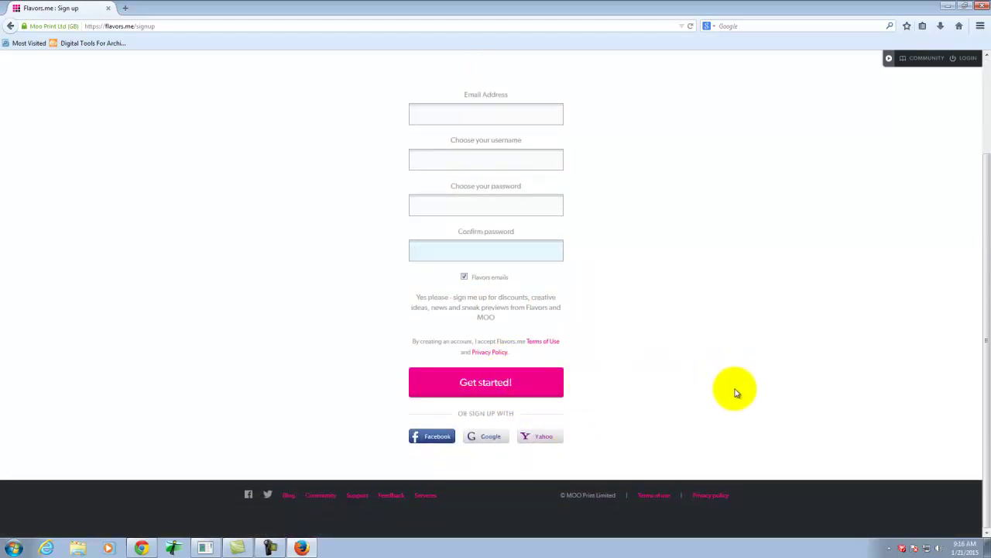
scroll(732, 279, up, 3)
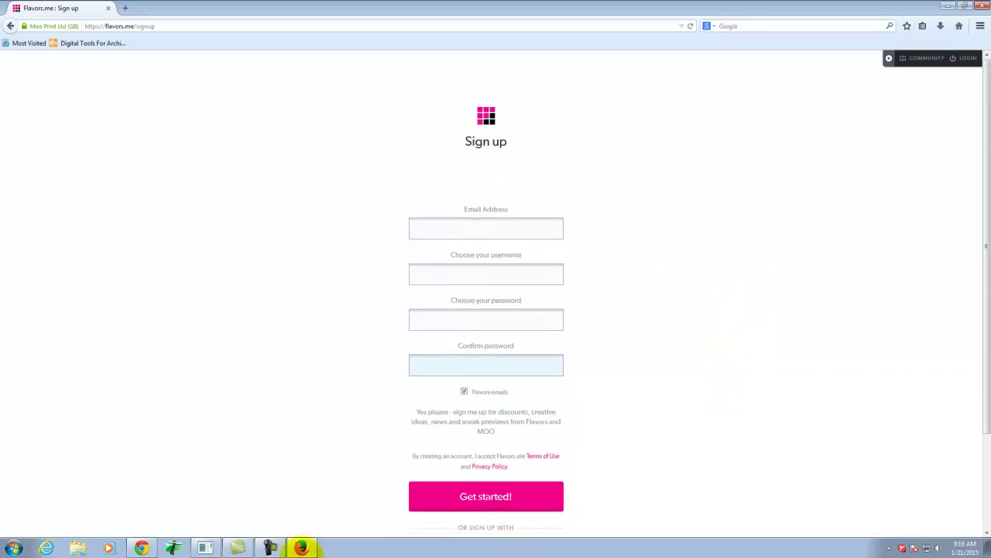
click(141, 547)
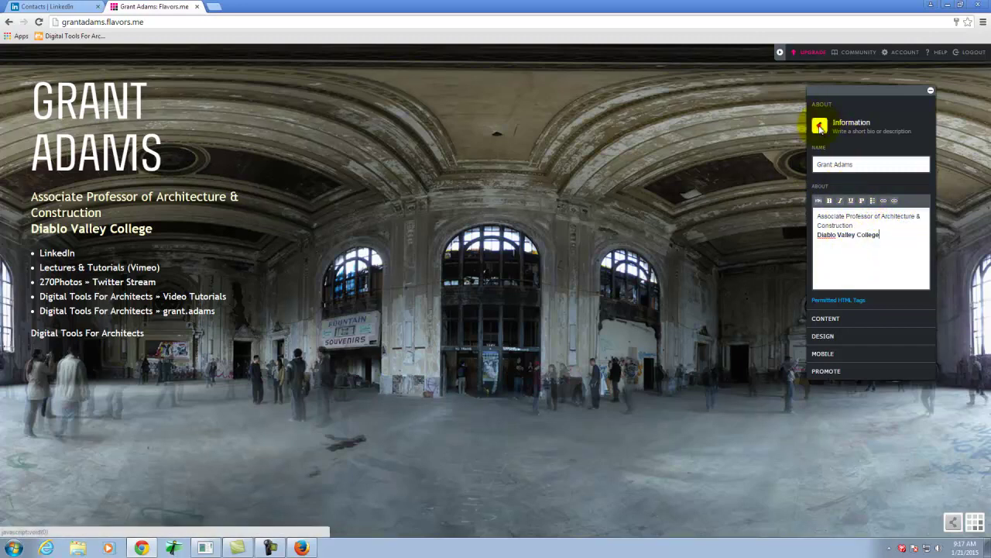
Look at the Contact settings, then open Links (1) listing Digital Tools For Architects.
click(819, 125)
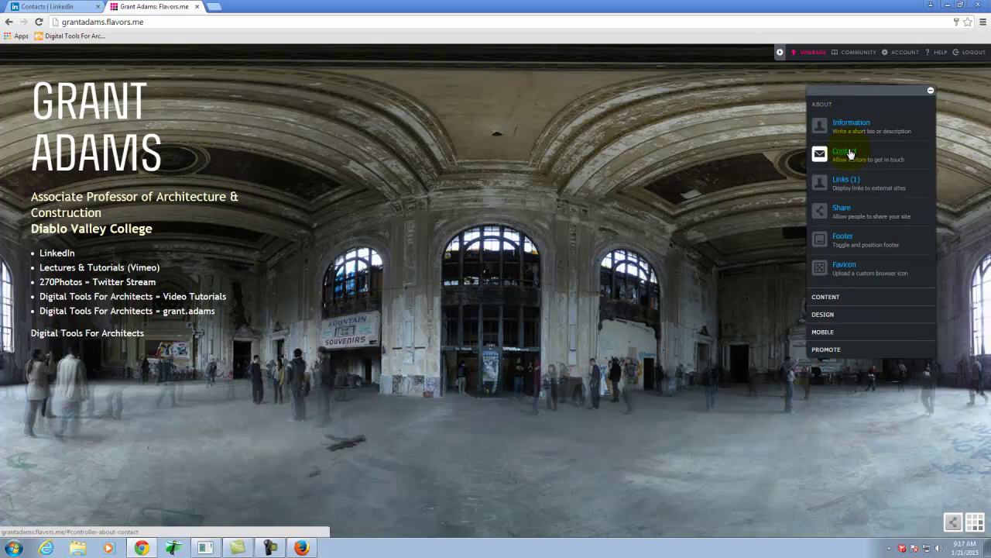
click(849, 153)
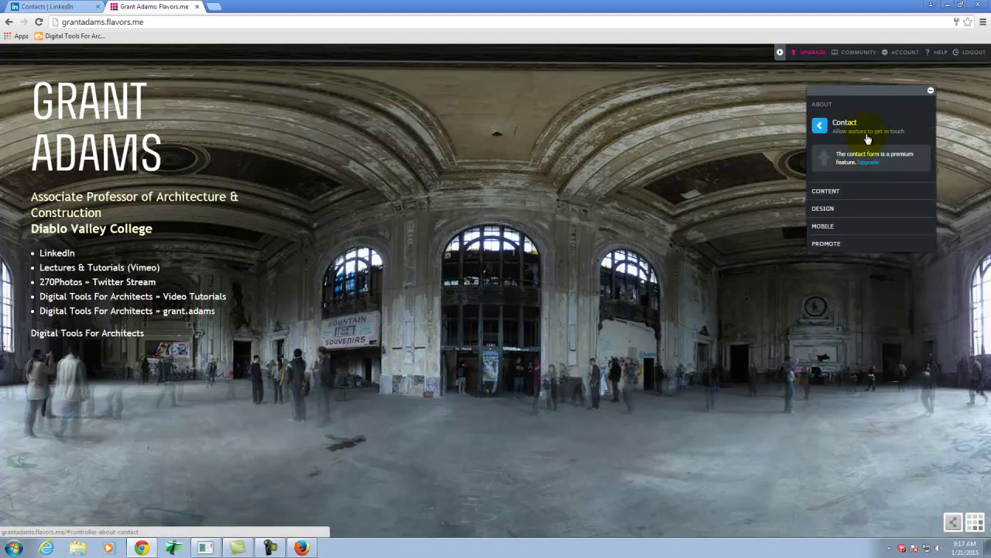
click(820, 126)
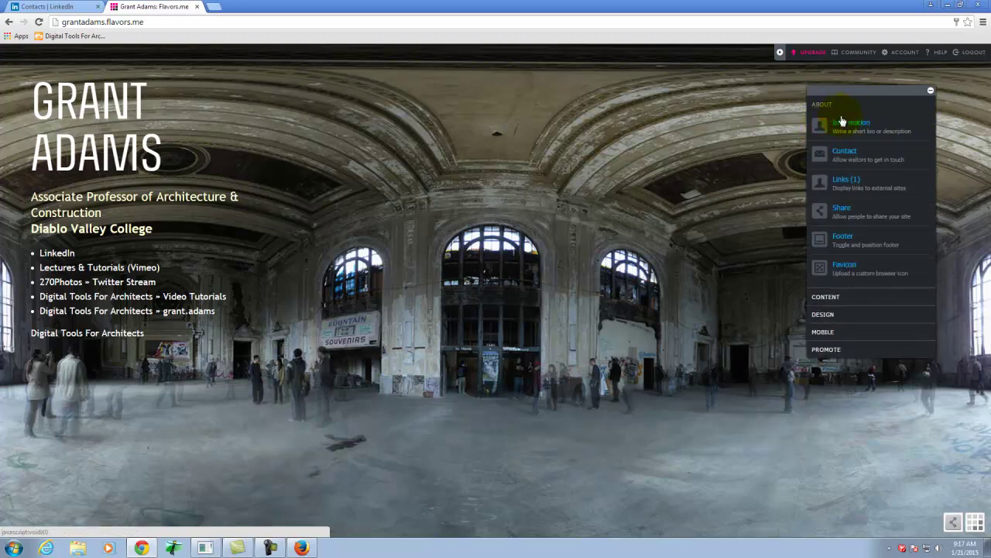
click(847, 182)
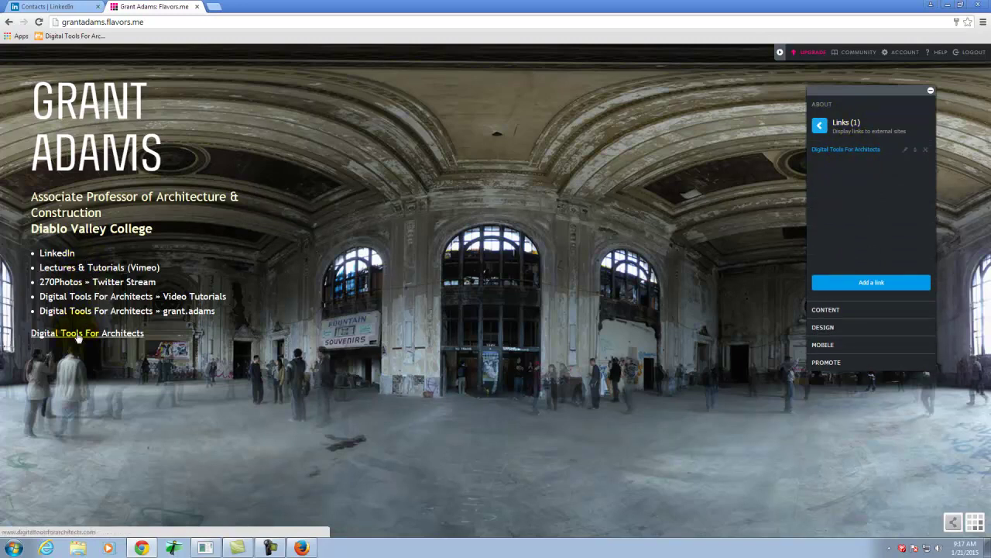
Retitle the custom link 'Adams & Company', point it at acoproperties.com, and save.
click(906, 152)
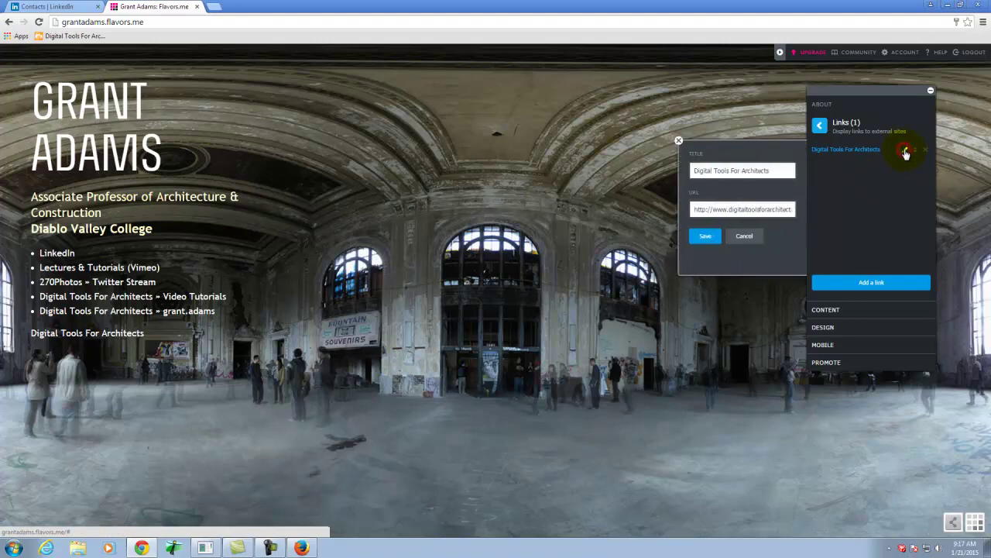
drag(782, 170, 509, 174)
text(Adams &)
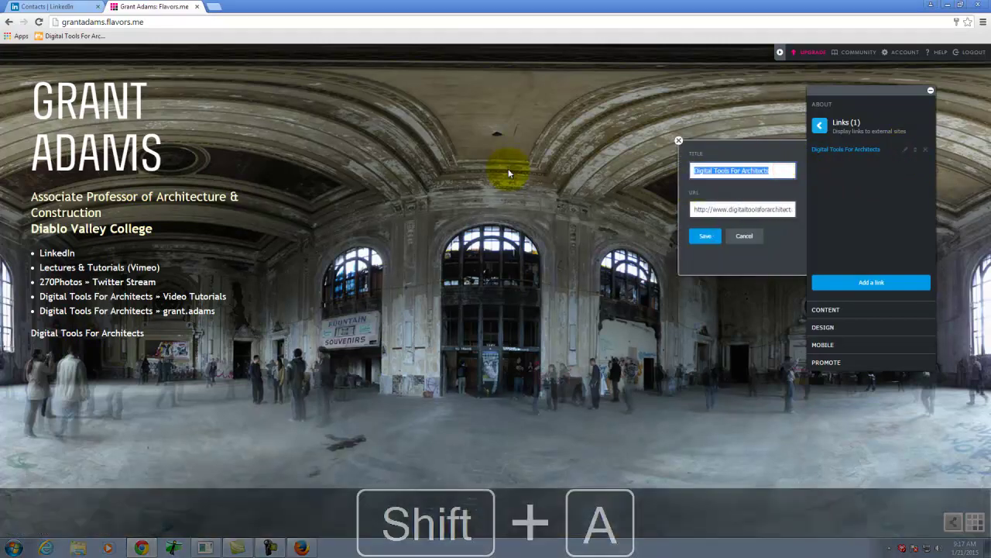
text( Coompany)
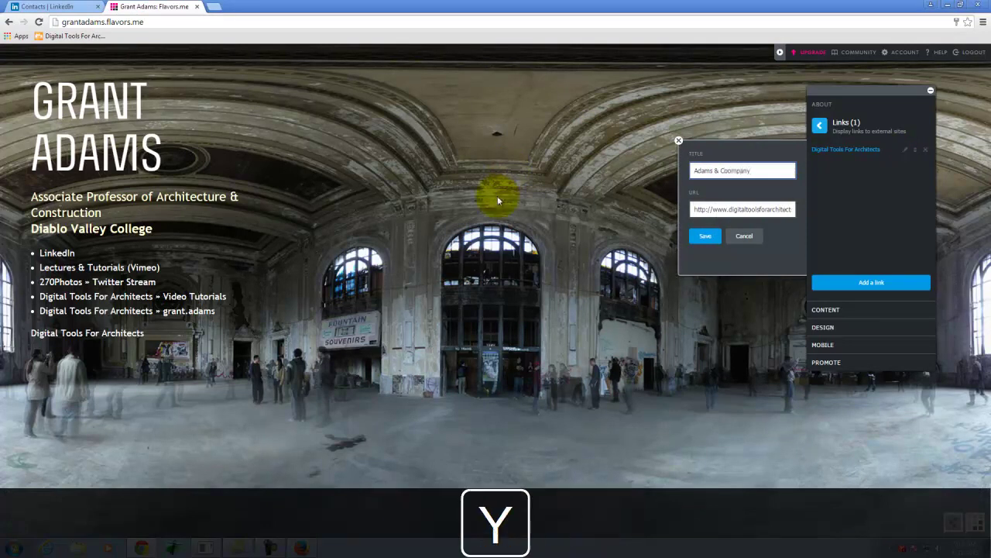
key(BackSpace)
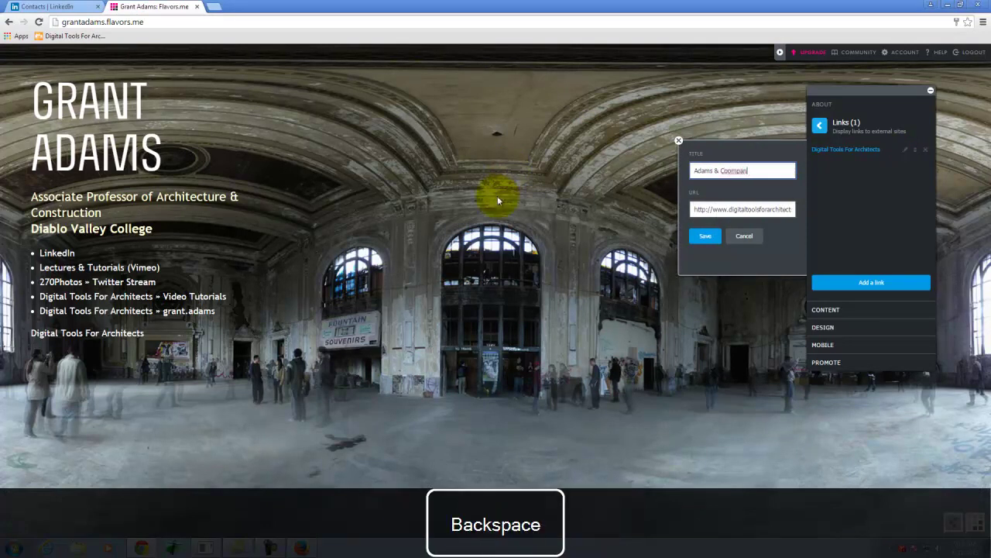
text(Company)
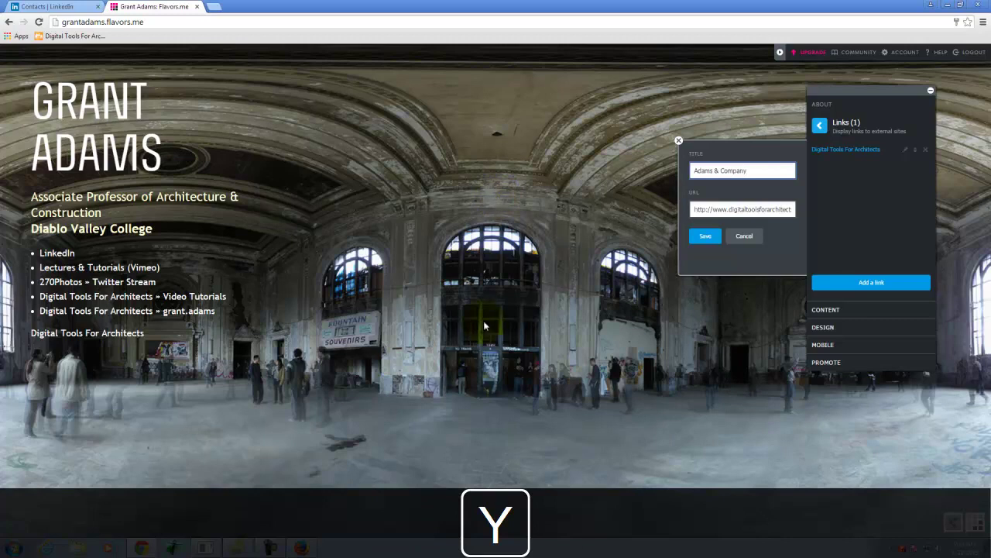
drag(728, 210, 841, 209)
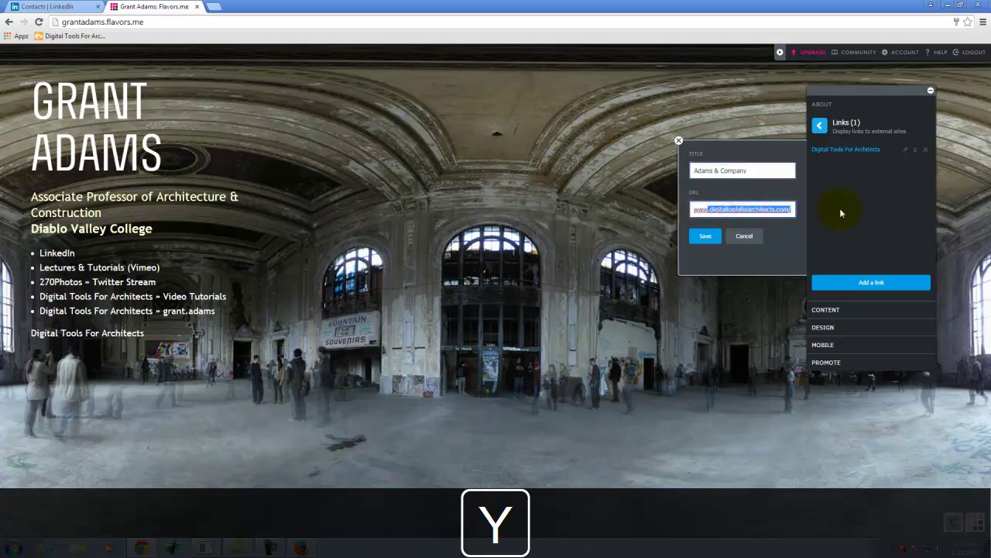
text(acopropt)
text(r)
key(BackSpace)
key(BackSpace)
text(erties.com)
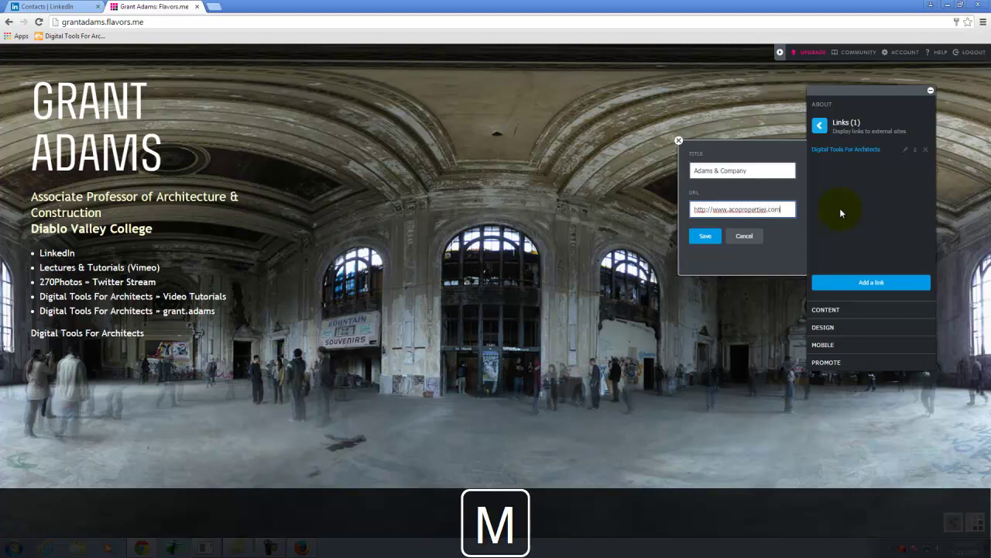
click(709, 237)
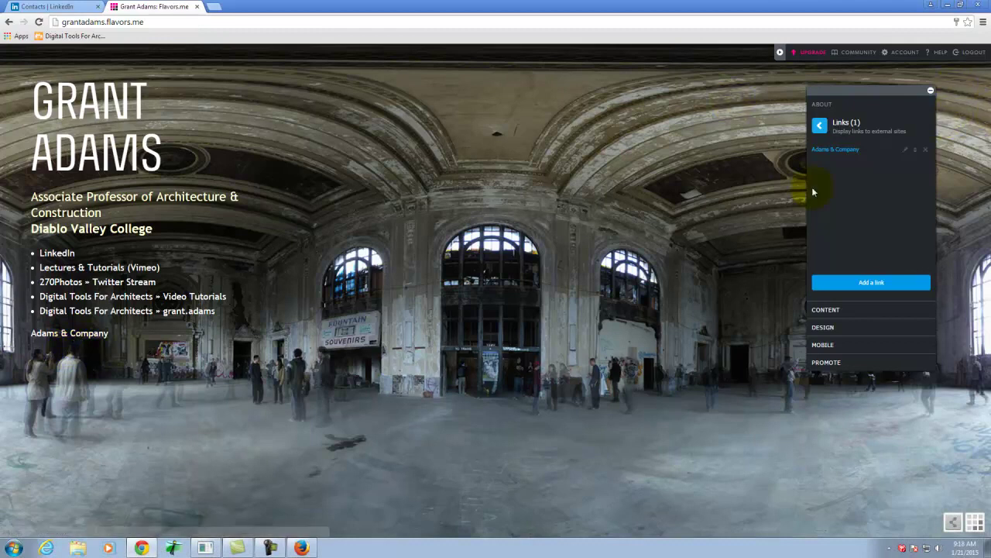
Rename the link back to 'Digital Tools For Architects' with the digitaltoolsforarchitects.com domain and save.
click(905, 151)
drag(775, 170, 677, 155)
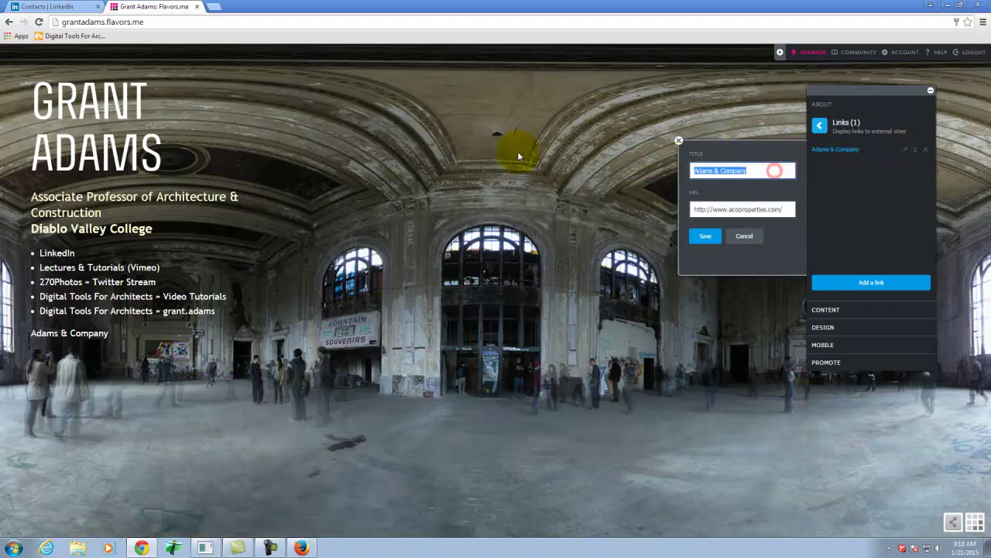
text(Digital Tools For Architects)
click(732, 209)
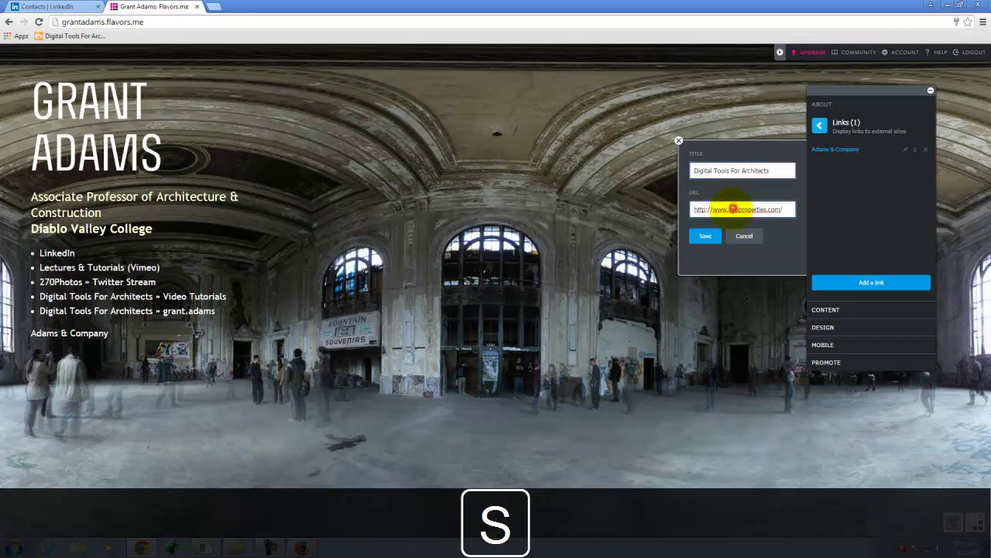
drag(730, 209, 767, 212)
text(digitaltoolsforarchitects)
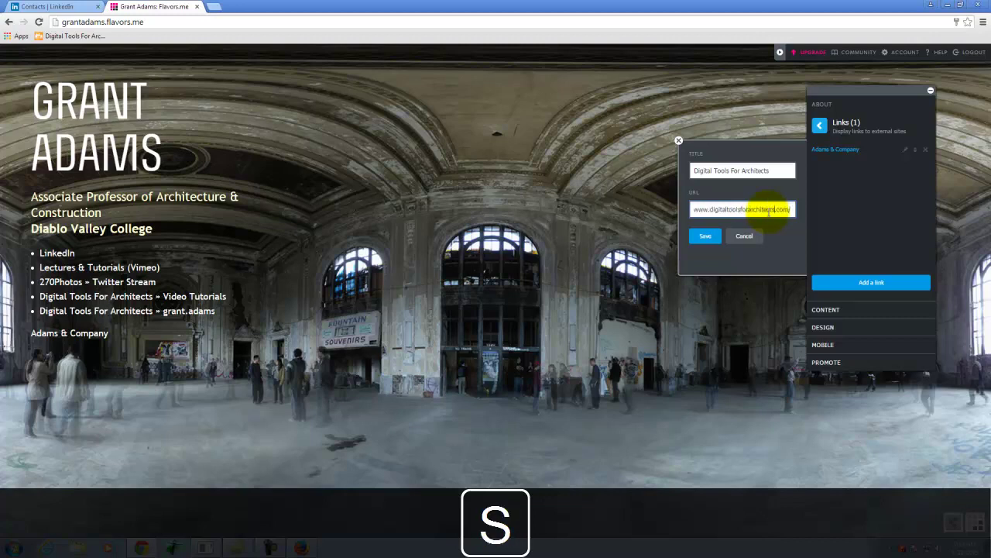
click(705, 236)
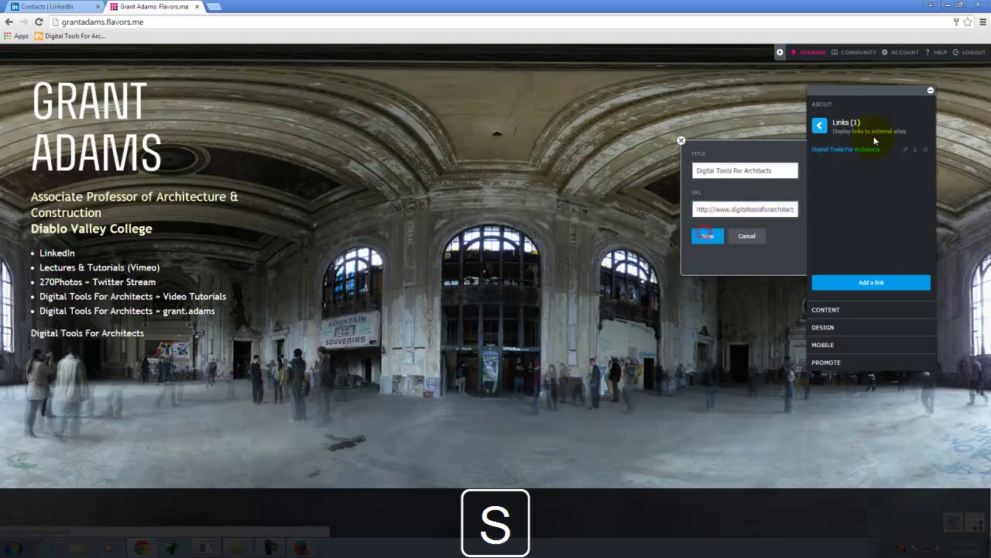
click(820, 125)
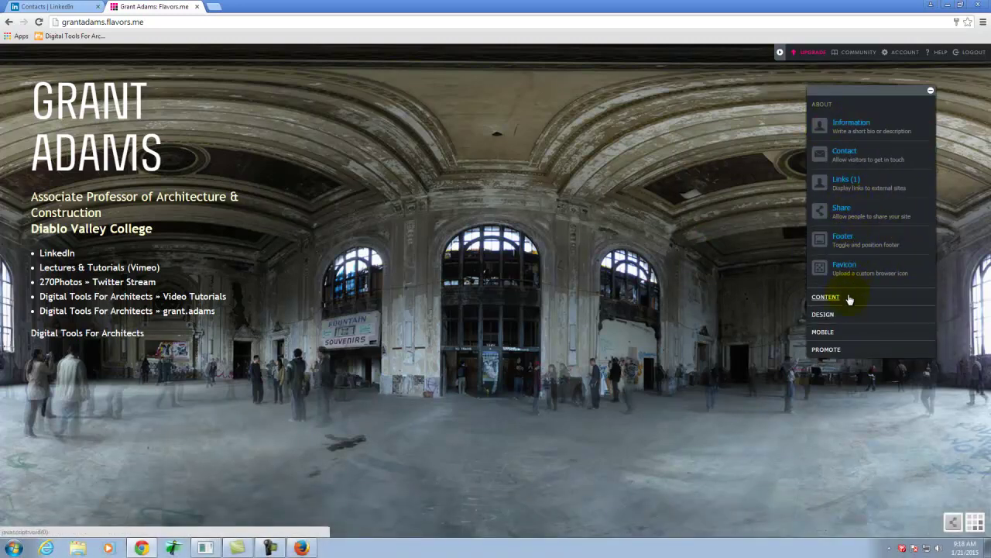
Review the About footer settings, then bring up the Content section options.
click(844, 240)
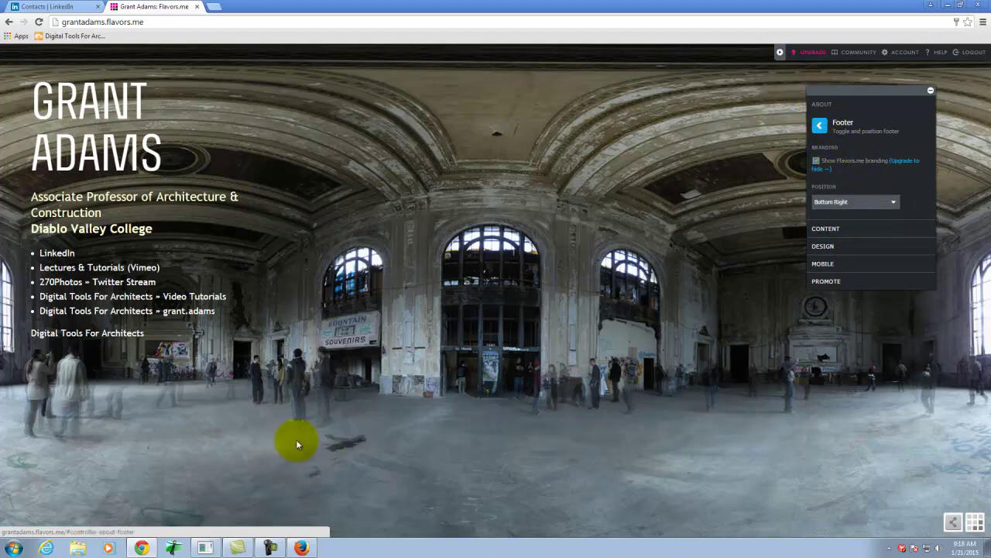
click(821, 125)
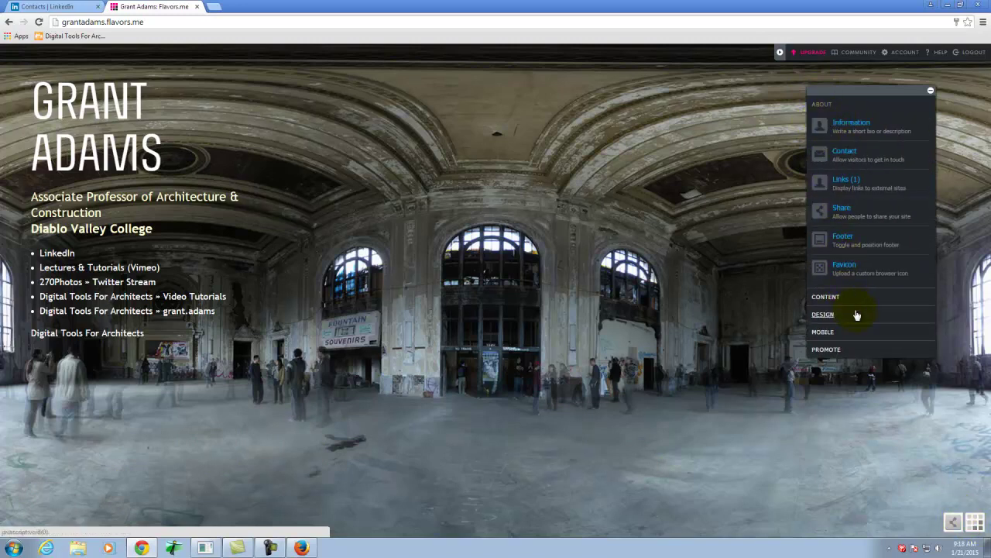
click(826, 298)
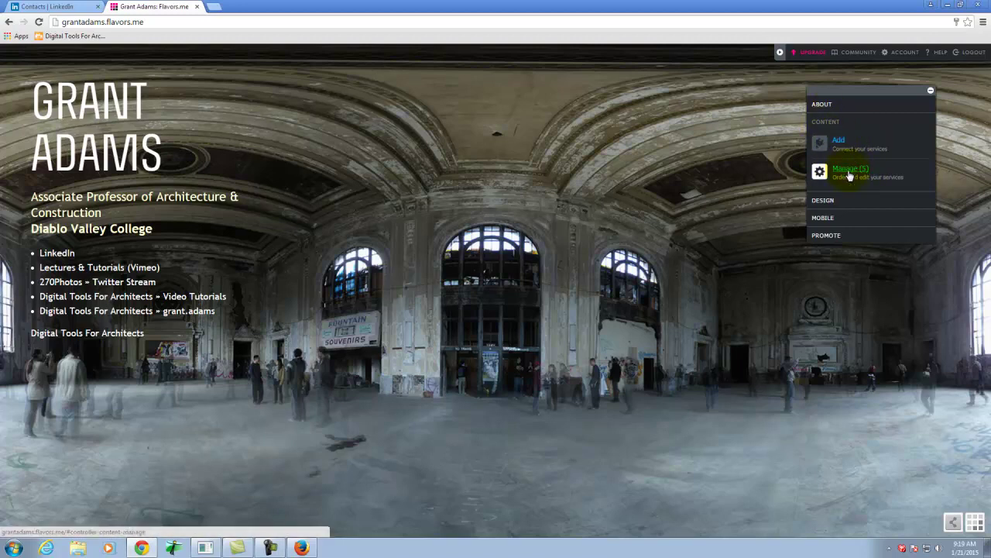
Refresh the connected services and delete the LinkedIn service.
click(852, 167)
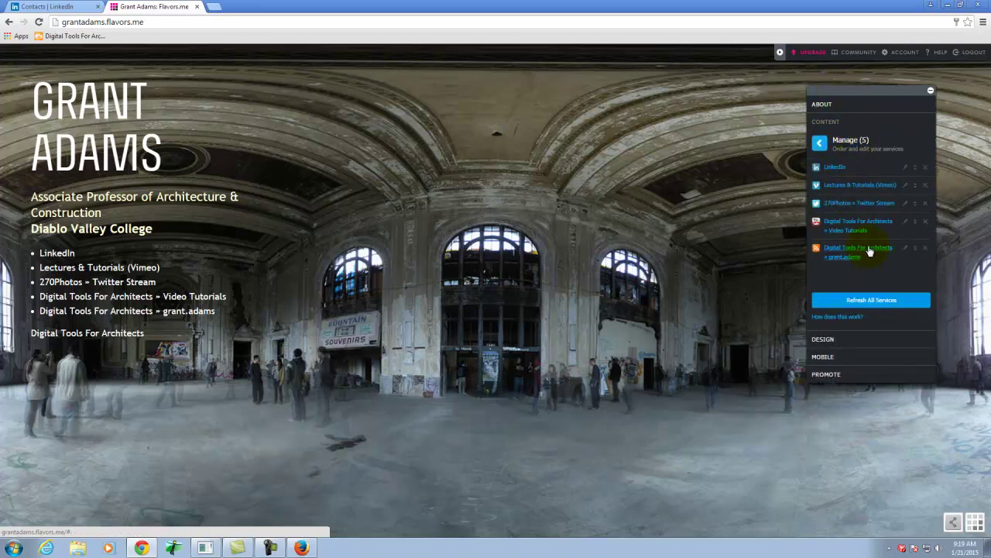
click(873, 303)
click(926, 168)
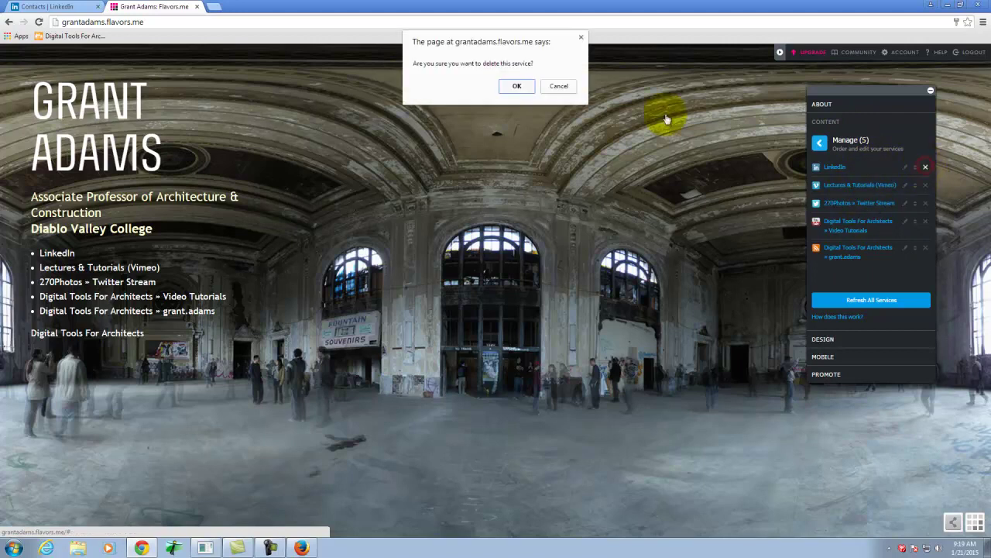
click(521, 84)
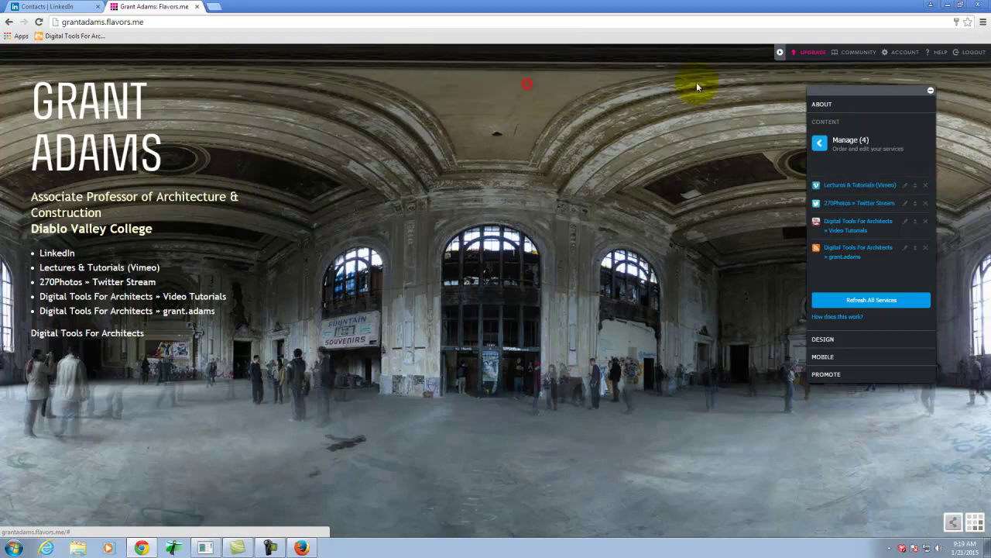
click(818, 145)
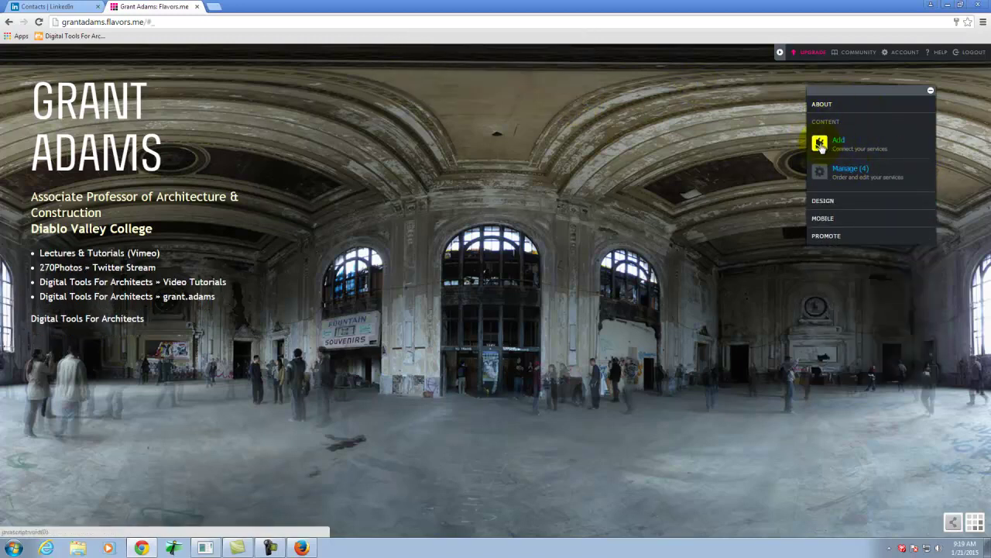
Add LinkedIn as a new service and connect the LinkedIn account.
click(820, 145)
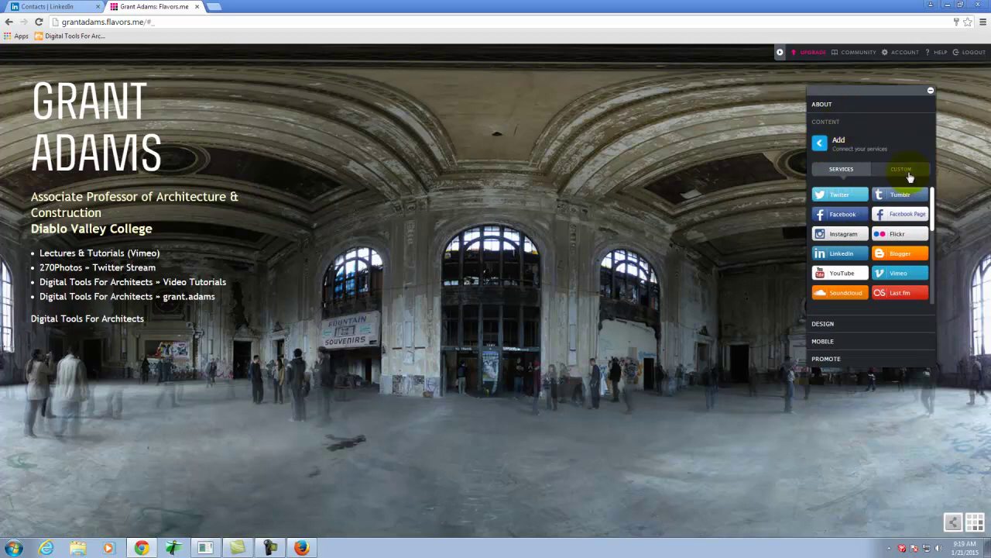
drag(932, 200, 934, 206)
drag(935, 224, 945, 182)
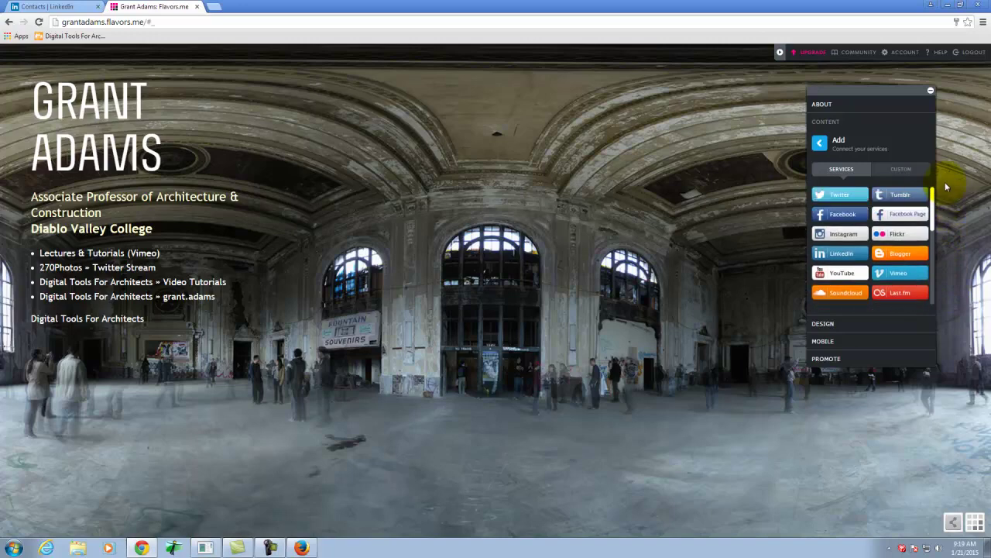
click(840, 256)
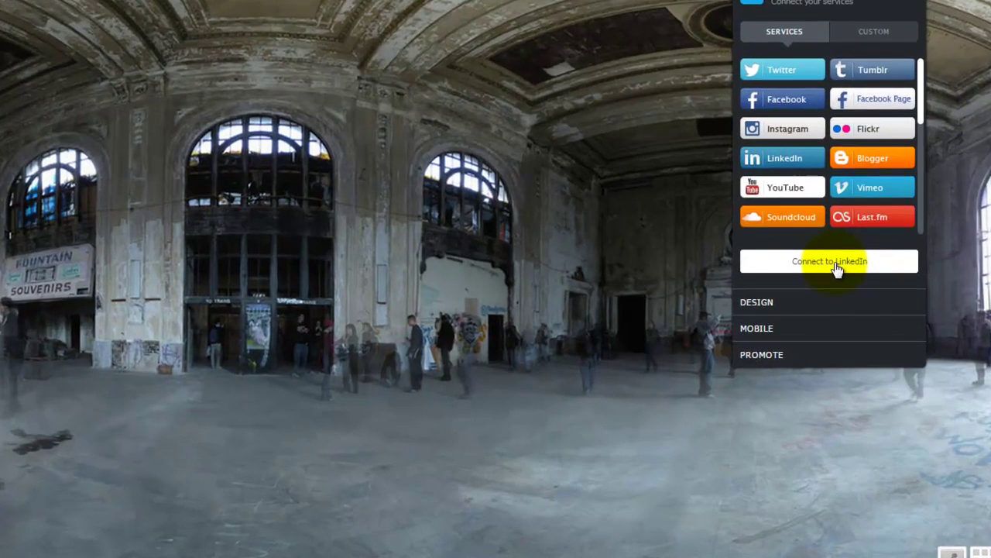
click(835, 264)
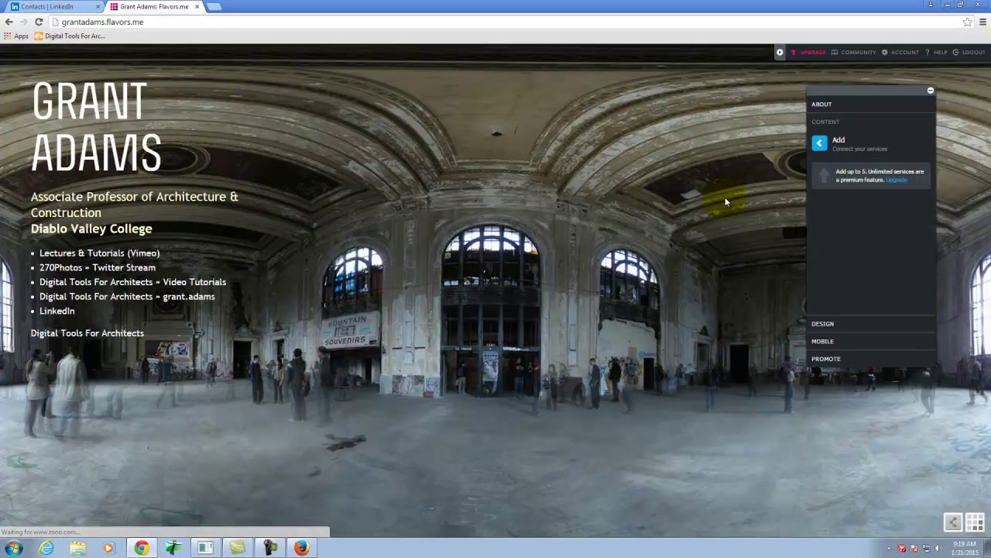
With the editor hidden, preview the LinkedIn, Twitter, Vimeo and Digital Tools For Architects feeds.
click(59, 312)
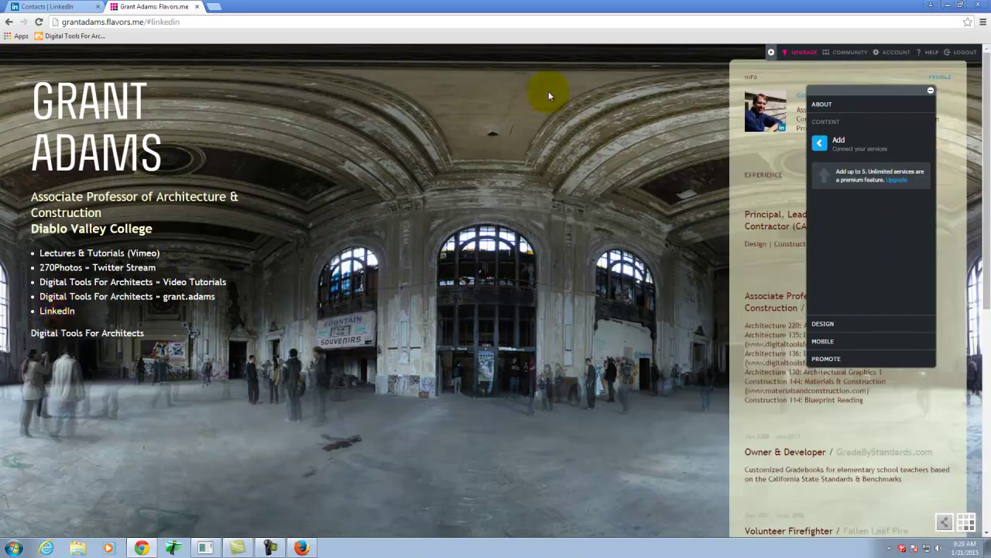
click(930, 90)
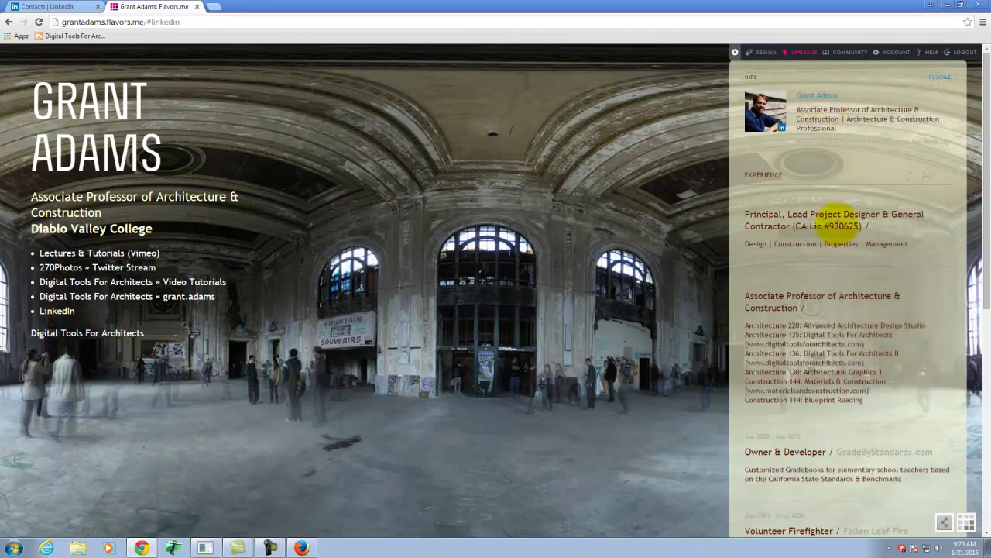
scroll(826, 315, down, 5)
scroll(826, 315, up, 6)
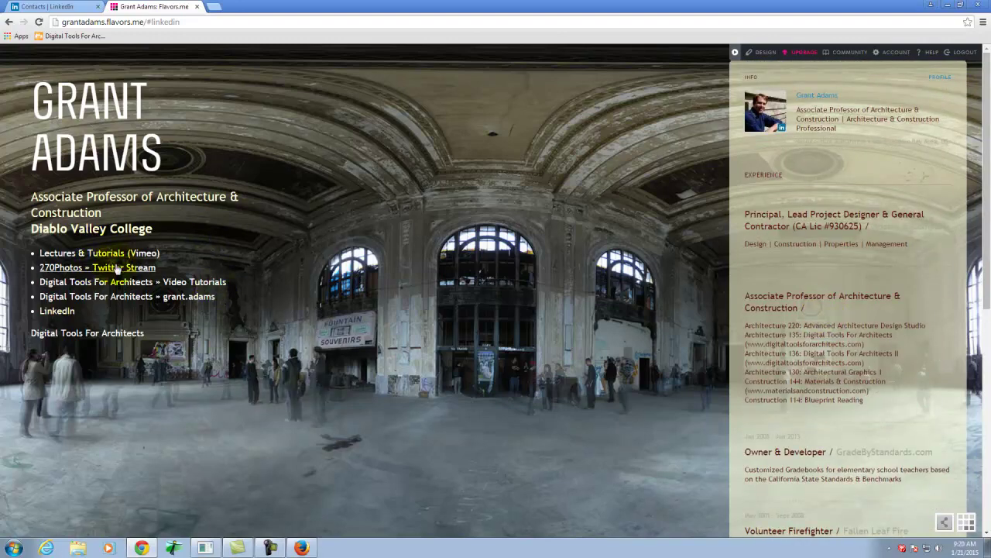
click(117, 267)
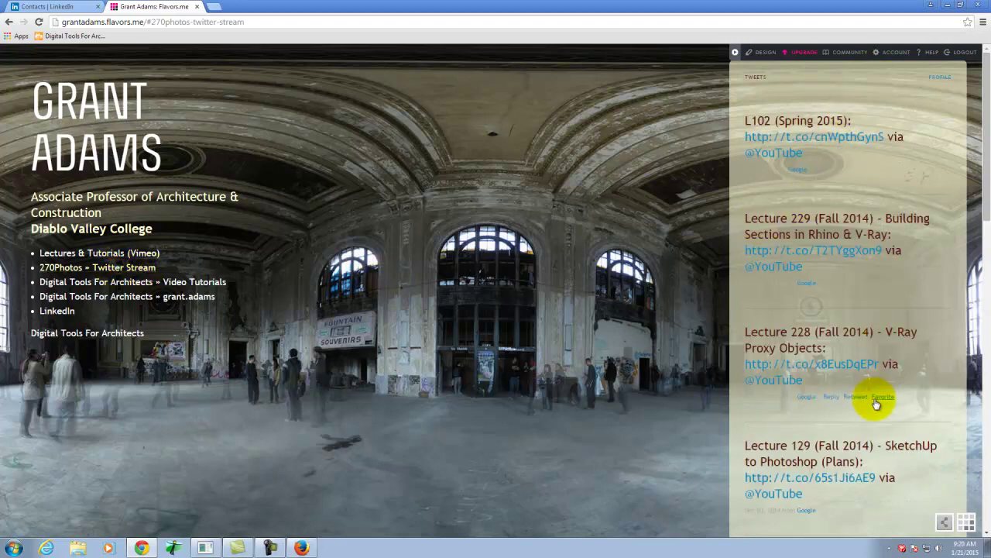
click(66, 256)
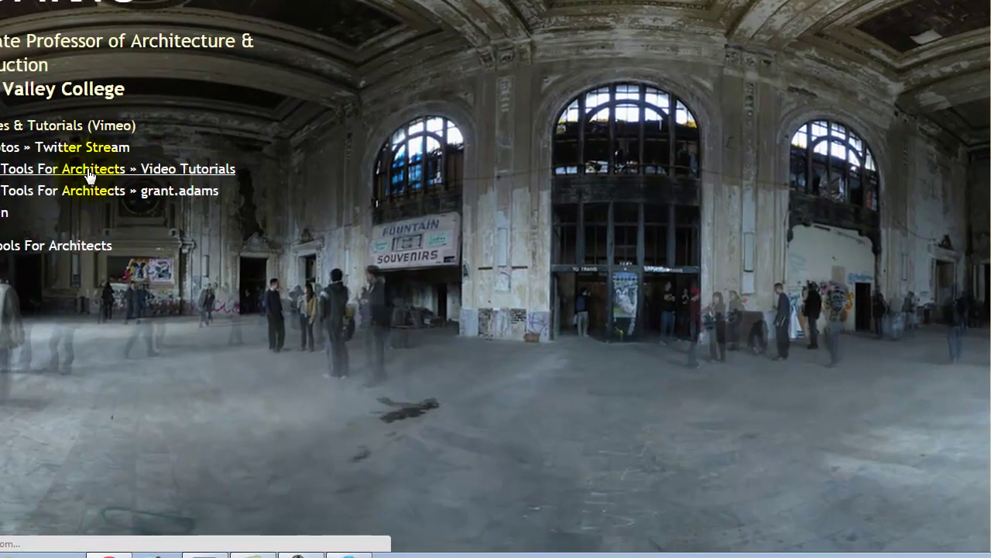
click(127, 279)
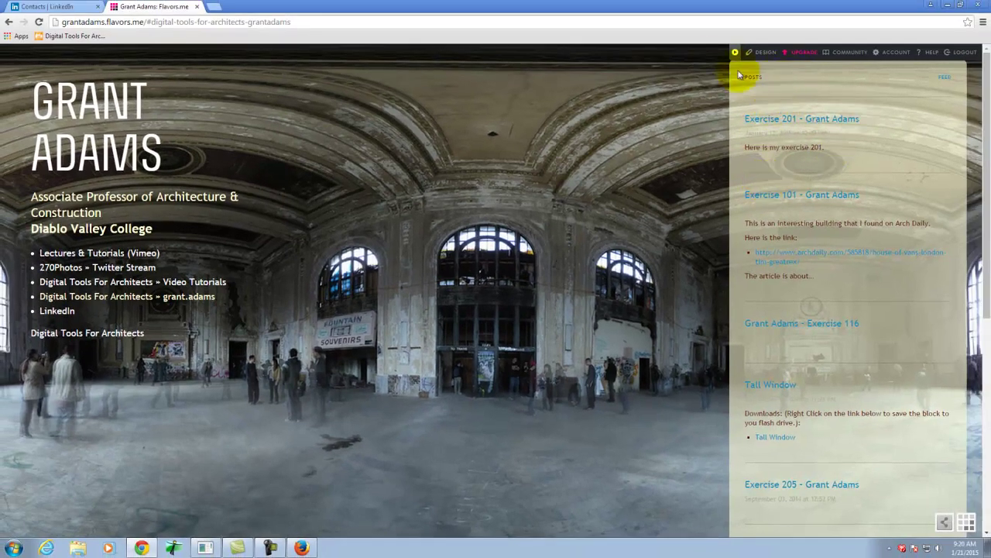
click(214, 7)
Open the Digital Life 0.12 [flavors.me] tutorial on the Digital Tools For Architects website.
click(90, 37)
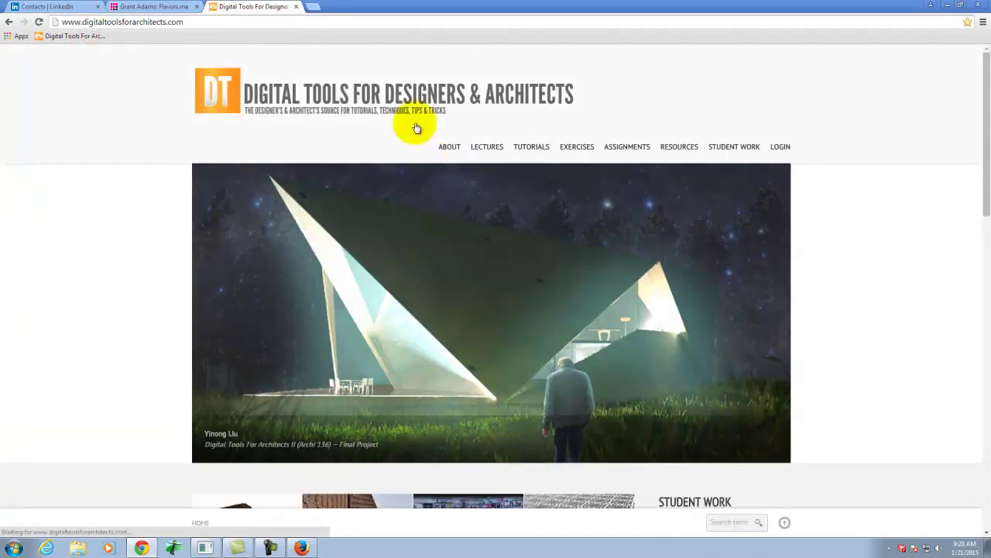
mouse_move(531, 151)
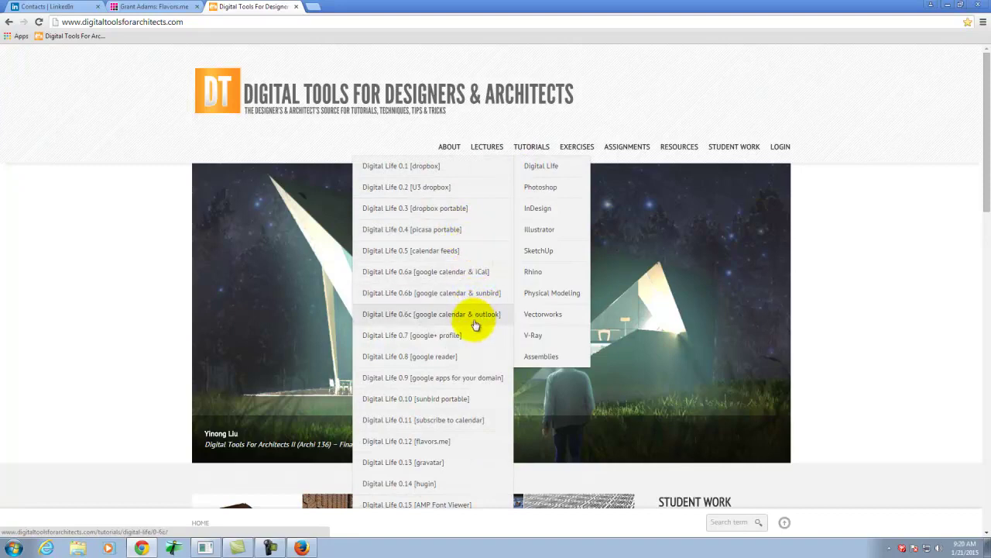
click(388, 446)
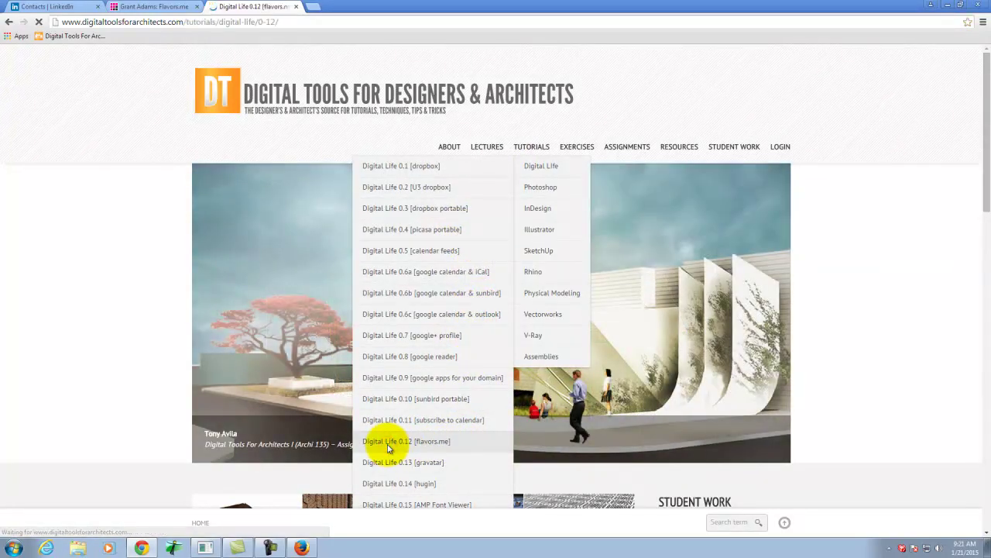
scroll(452, 360, down, 2)
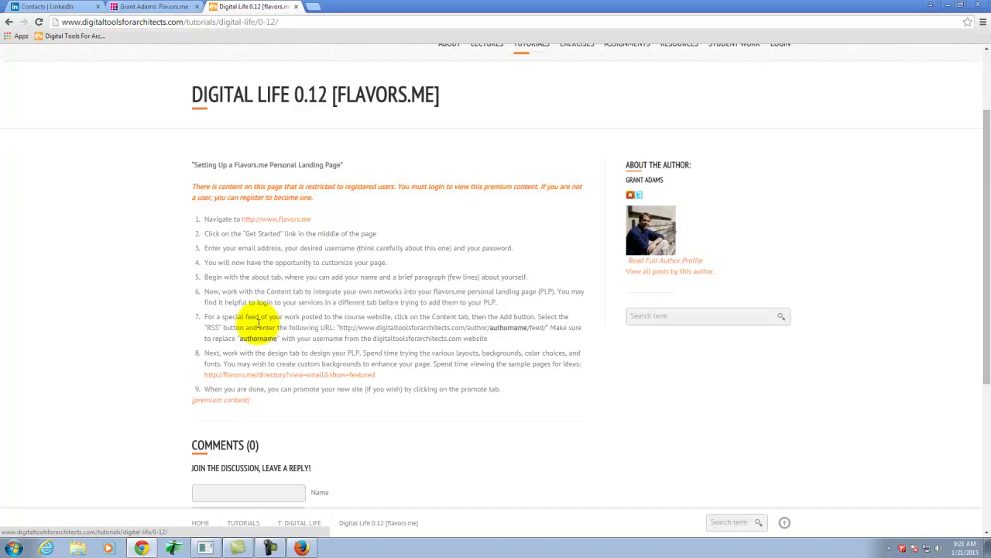
Copy the step 7 RSS feed address and return to the Flavors.me tab.
drag(336, 328, 360, 328)
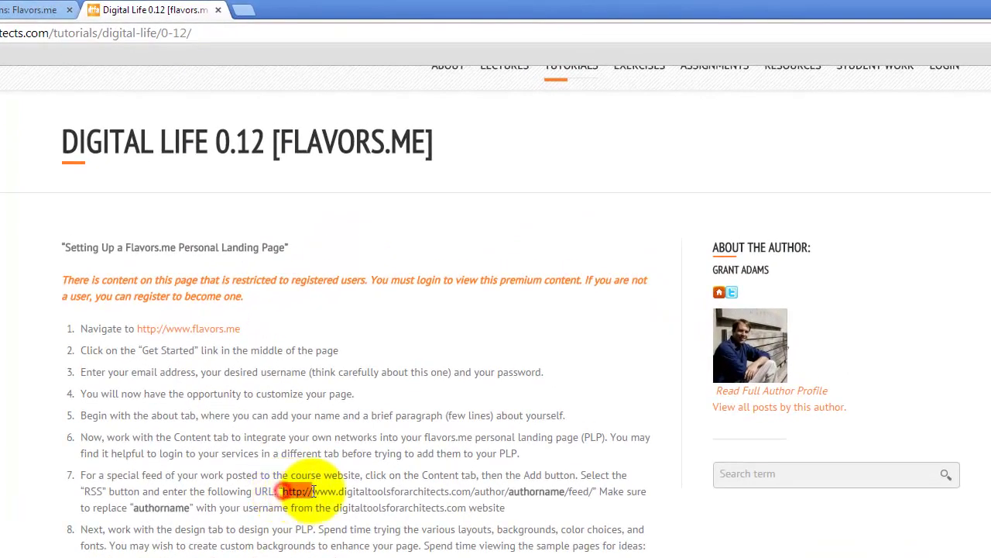
drag(313, 491, 589, 496)
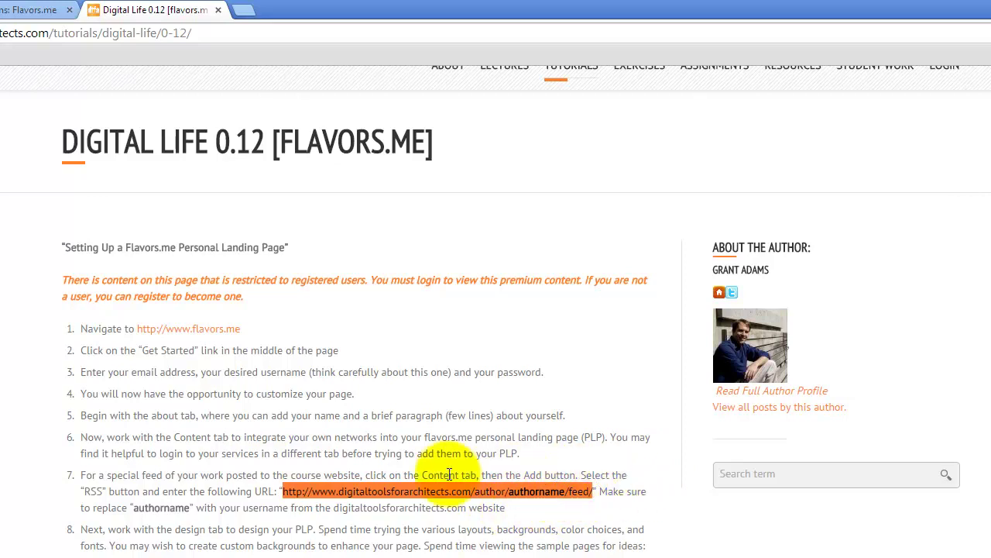
right_click(314, 487)
click(365, 499)
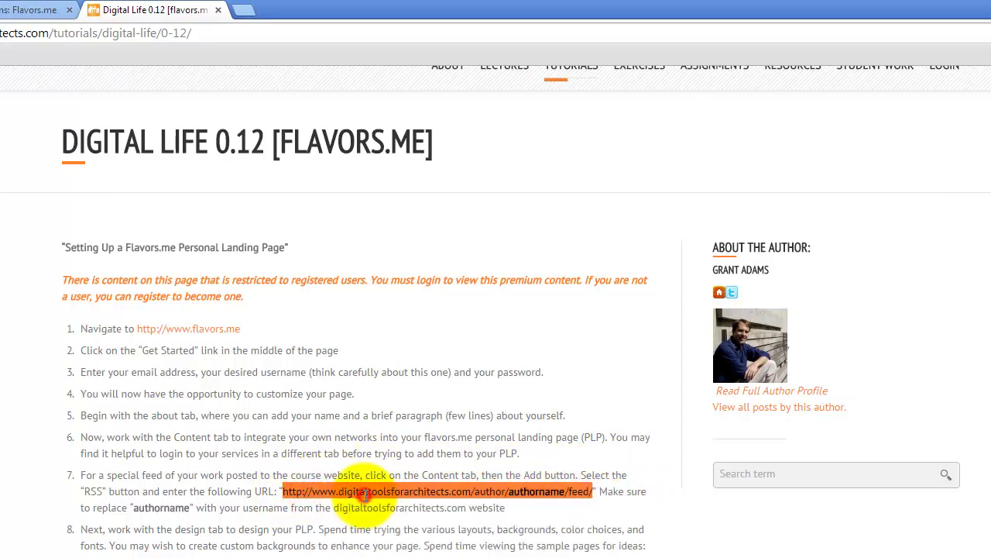
click(9, 12)
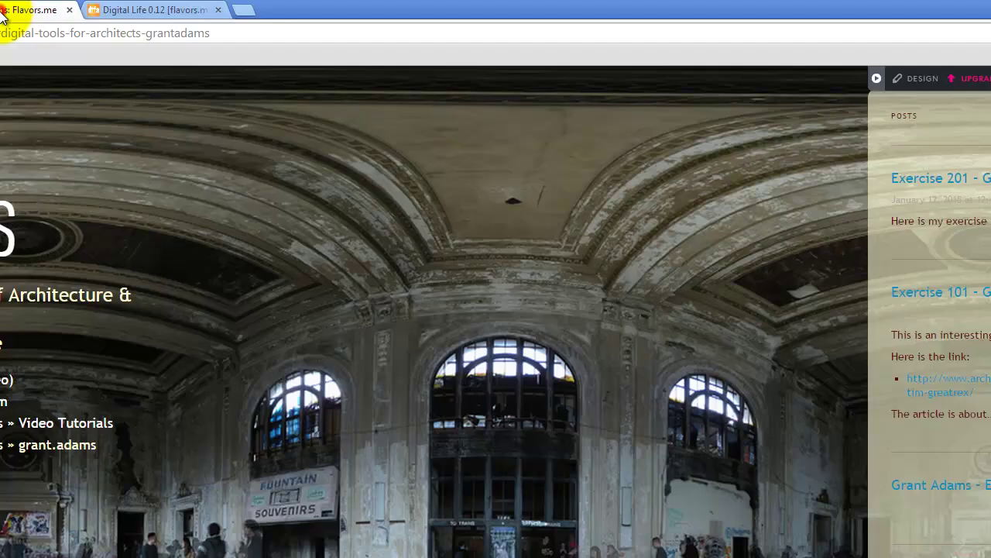
click(922, 78)
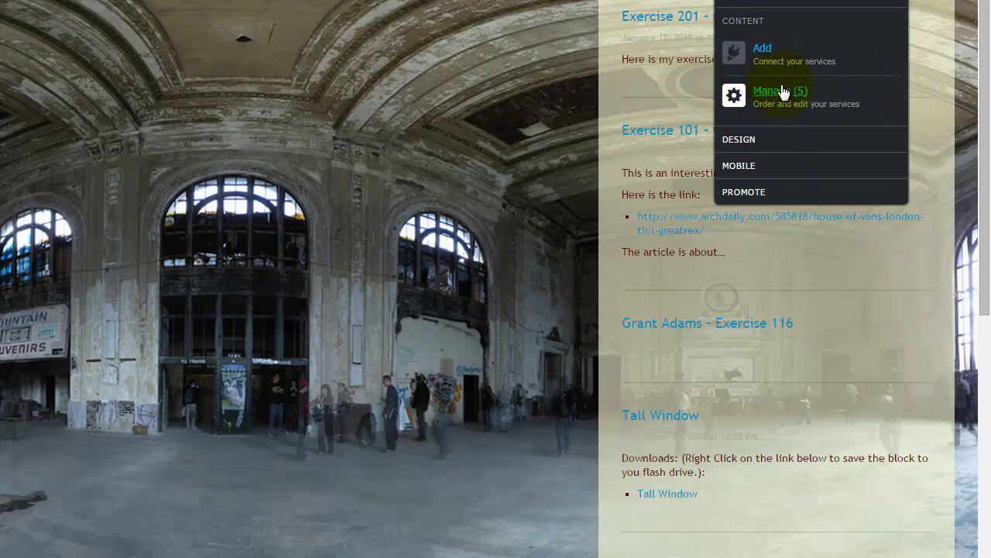
click(781, 91)
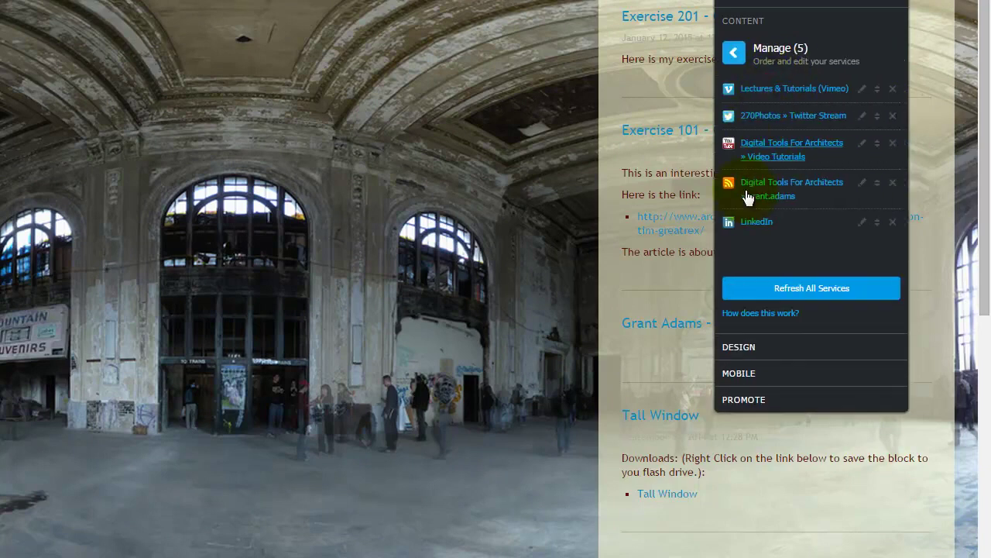
click(893, 184)
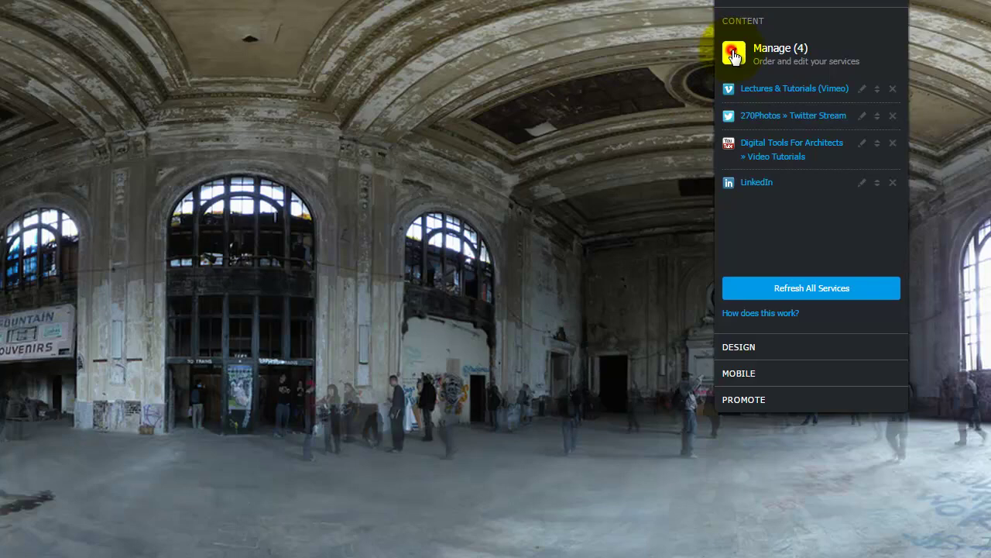
click(733, 52)
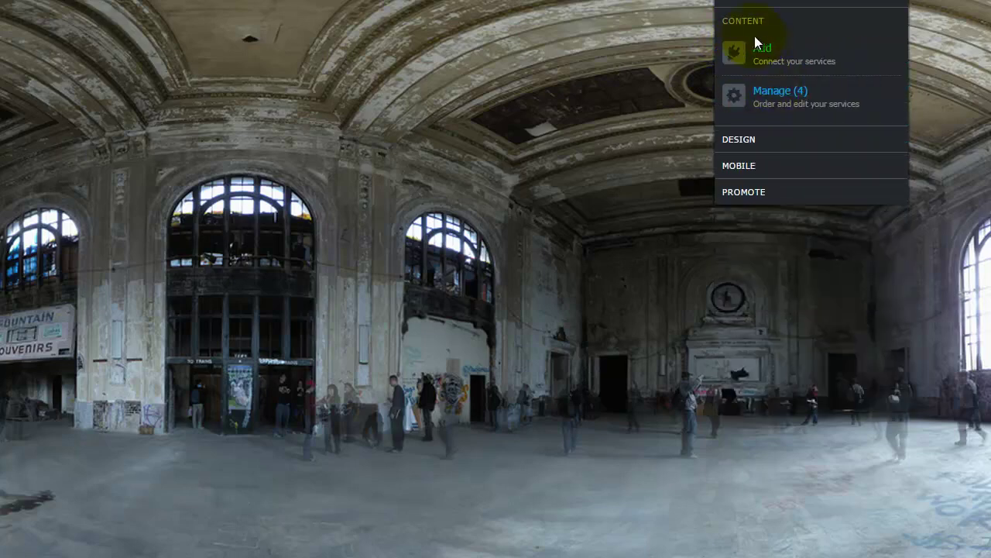
click(763, 49)
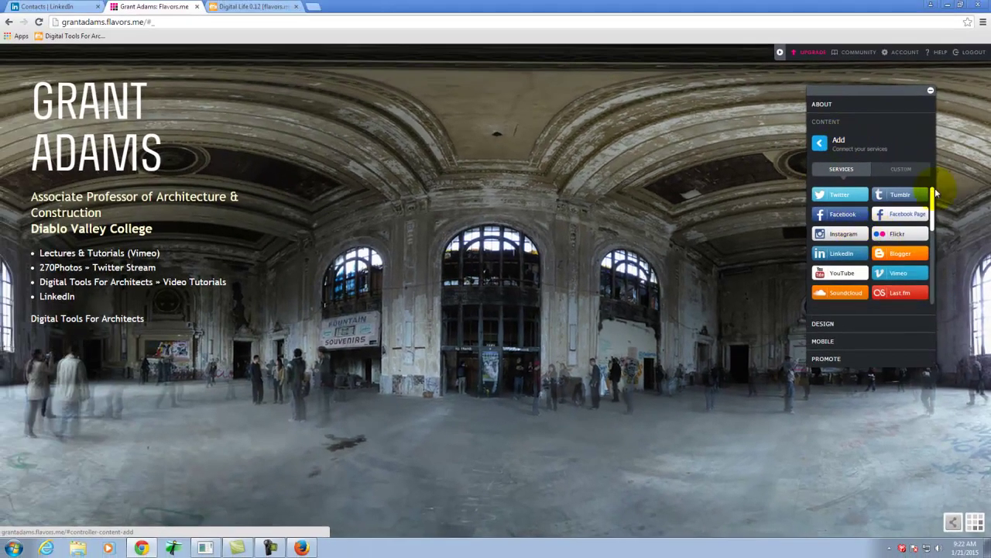
drag(933, 201, 933, 215)
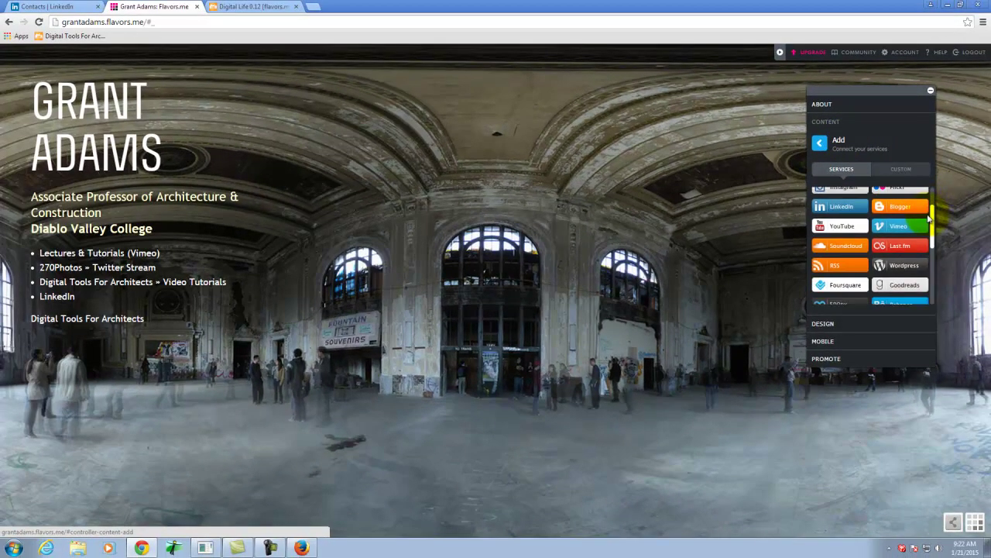
click(840, 267)
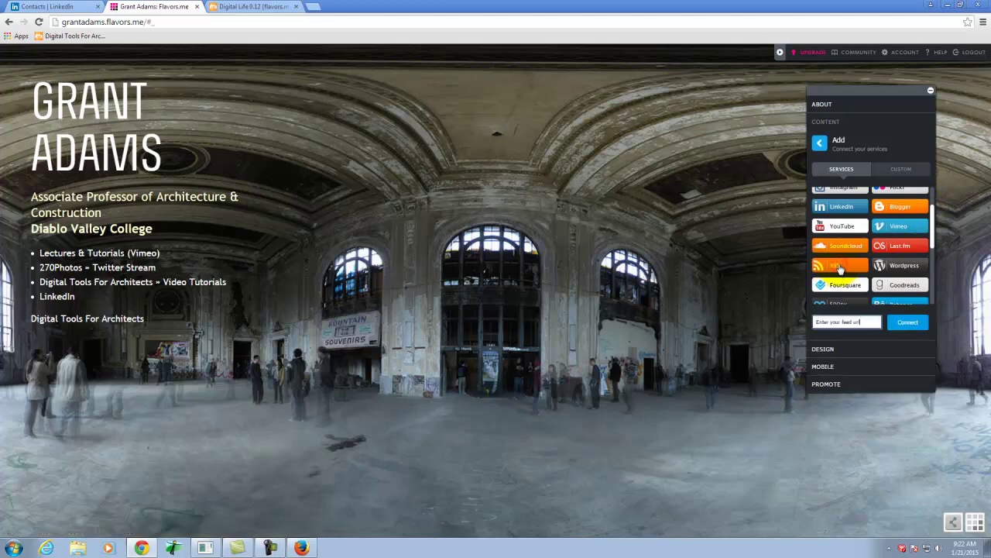
right_click(848, 325)
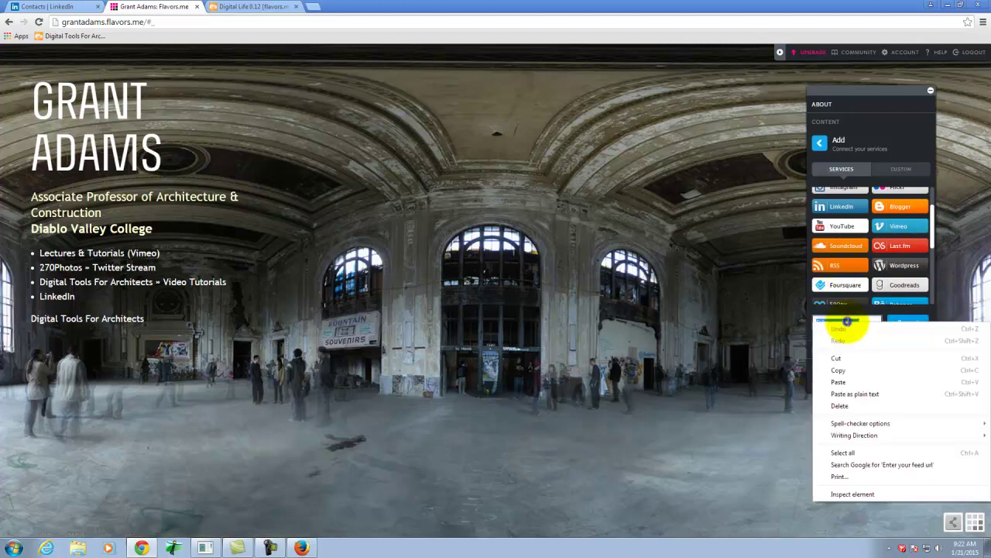
click(852, 383)
mouse_move(865, 321)
mouse_down()
mouse_move(805, 320)
mouse_move(859, 327)
mouse_up()
click(834, 324)
double_click(840, 323)
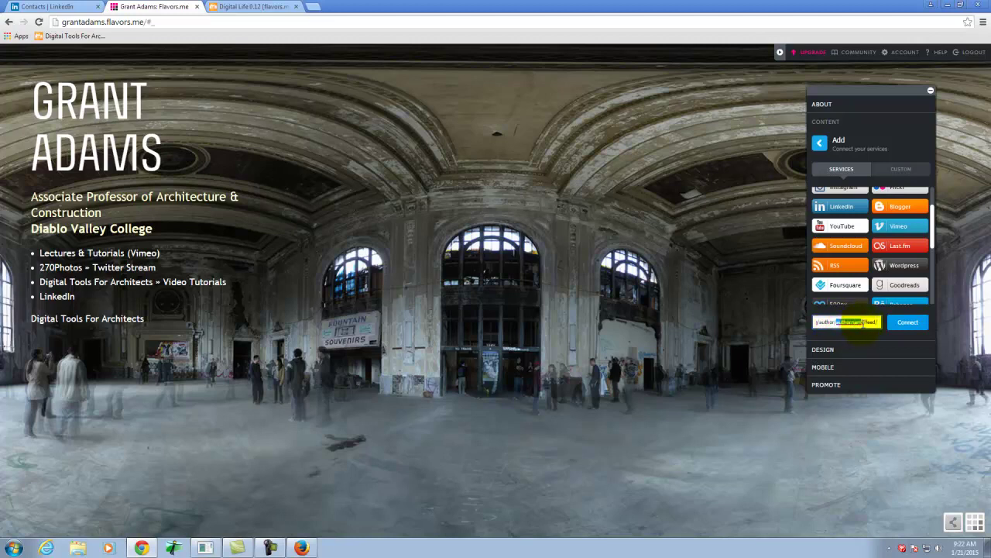
text(grant)
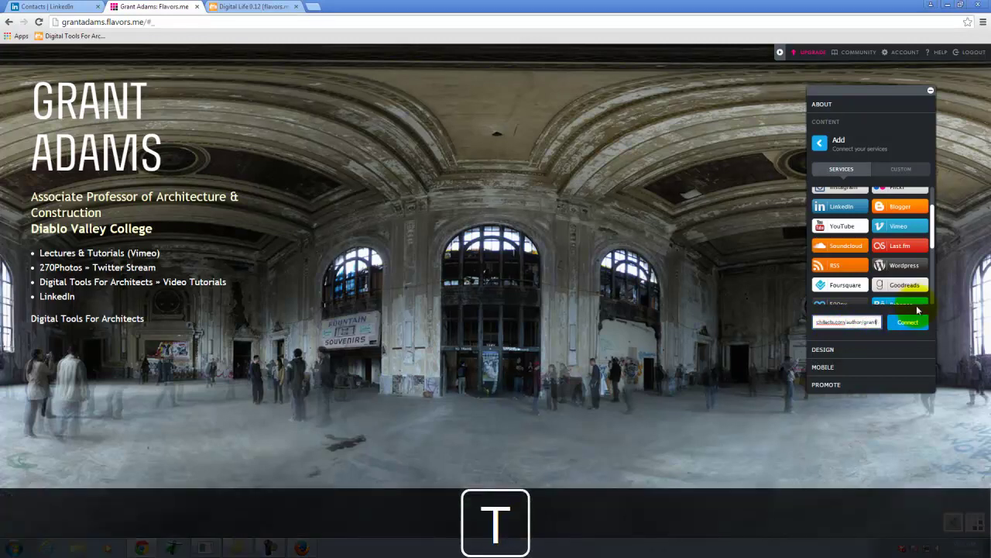
text(.adams/)
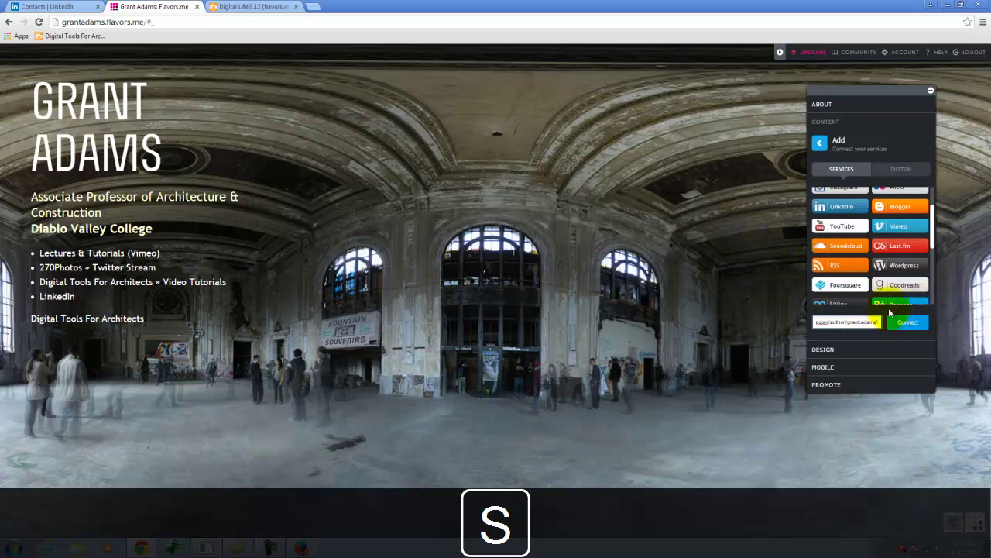
click(912, 324)
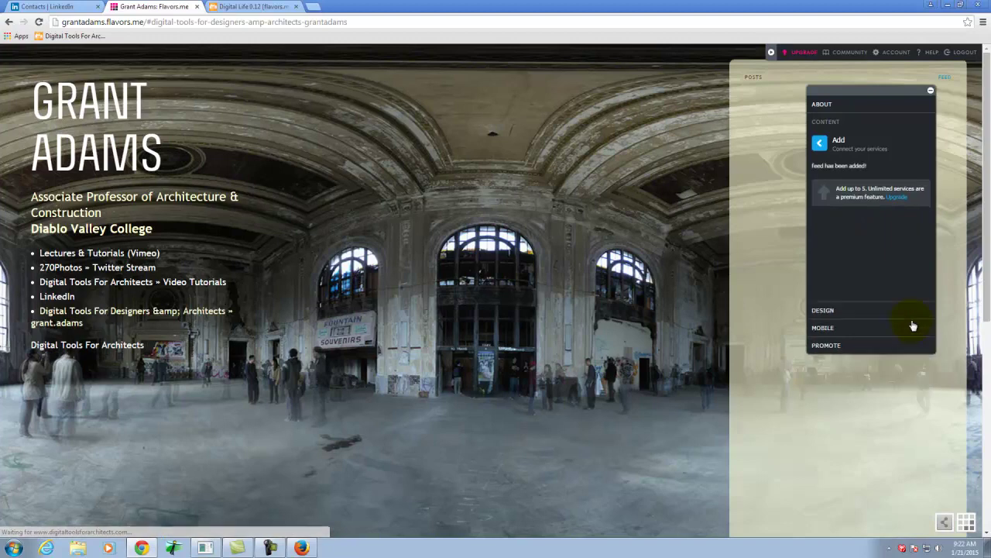
Replace '&amp;' with '&' in the new feed's title, giving 'Digital Tools For Designers & Architects » grant.adams'.
click(934, 94)
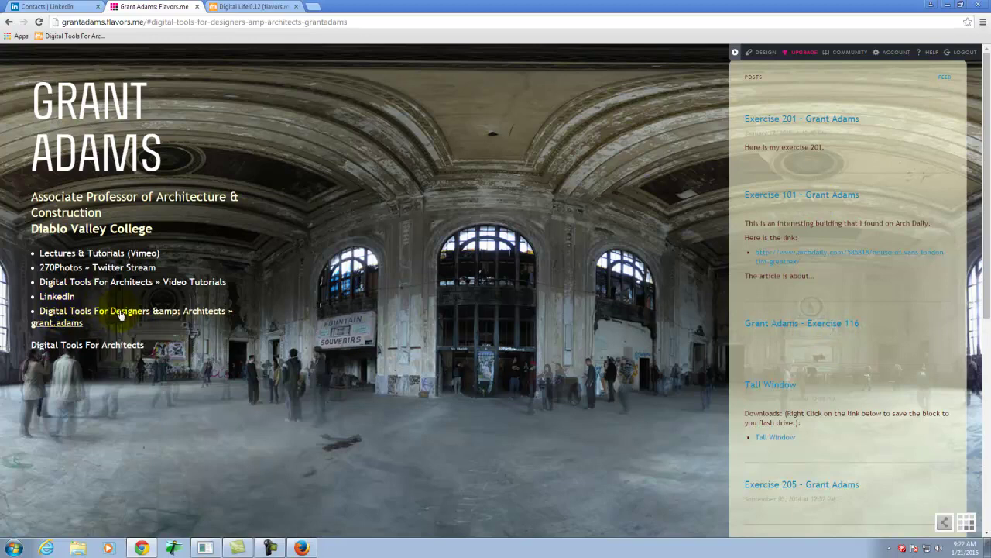
click(771, 53)
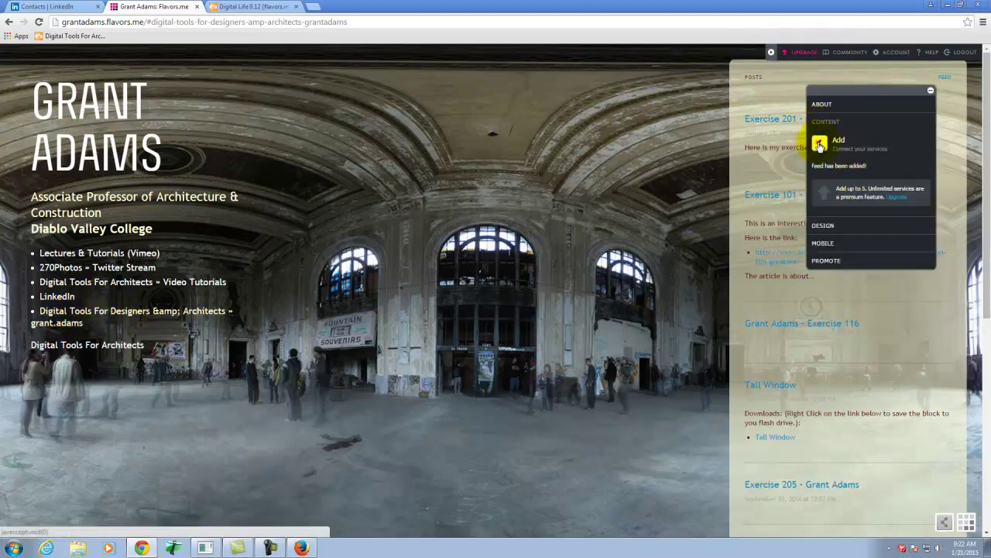
click(848, 172)
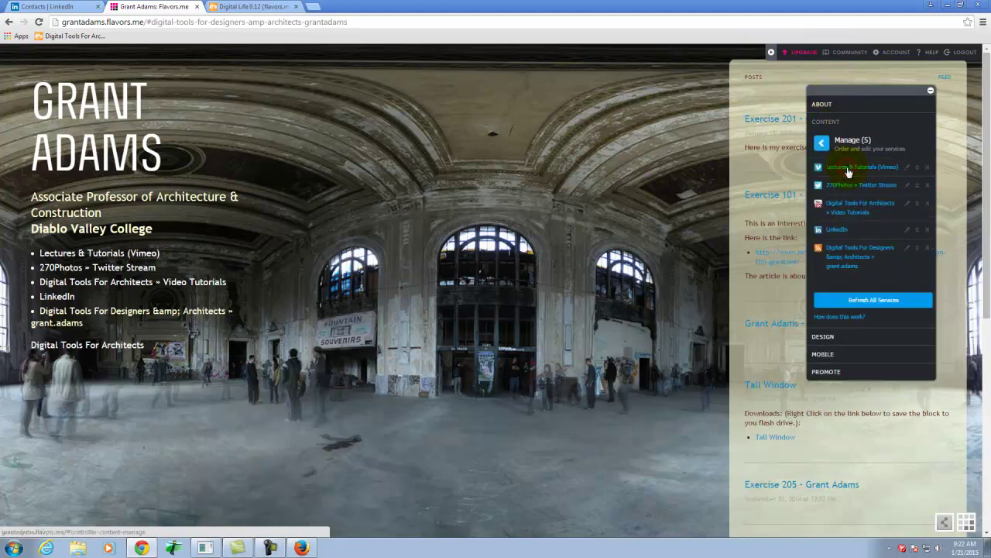
click(906, 249)
click(768, 170)
drag(769, 170, 719, 170)
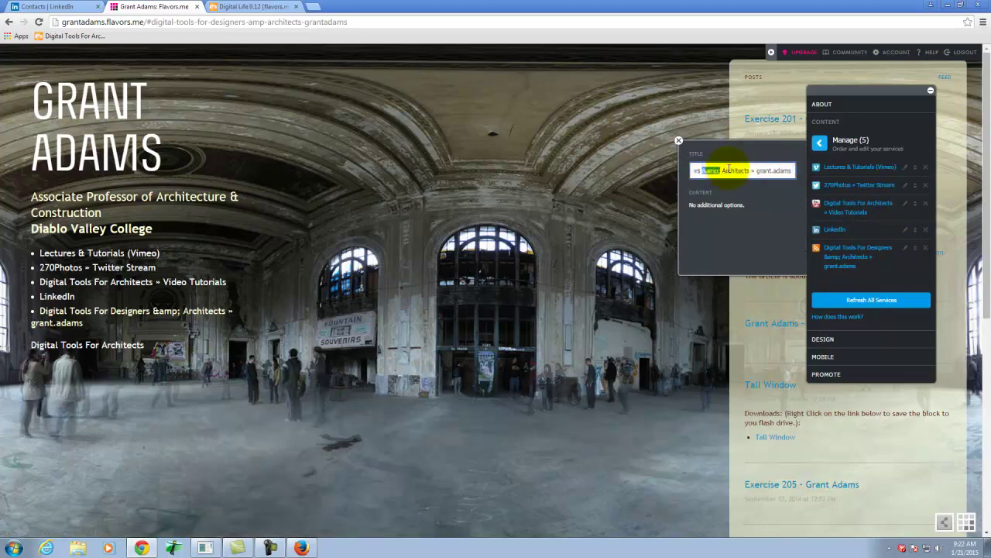
text(&)
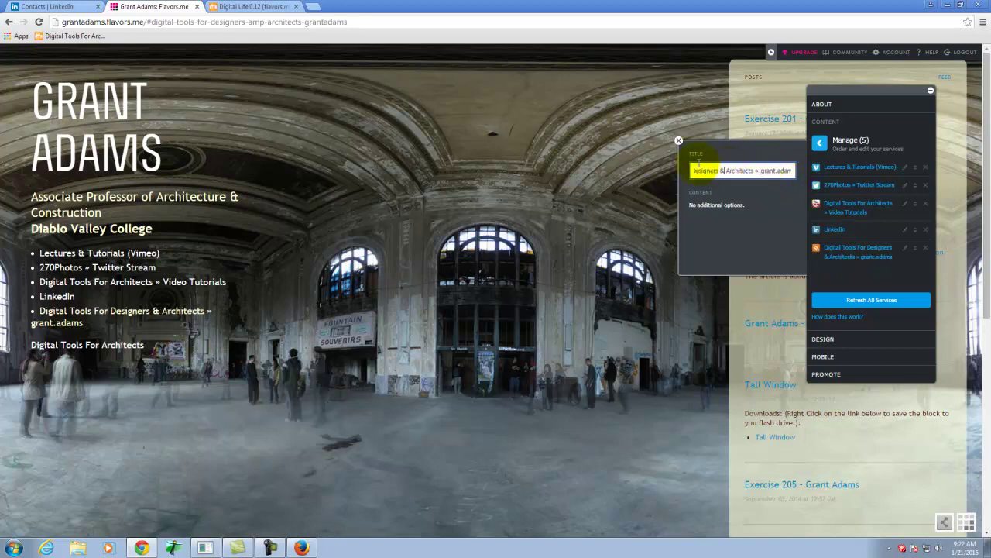
click(773, 170)
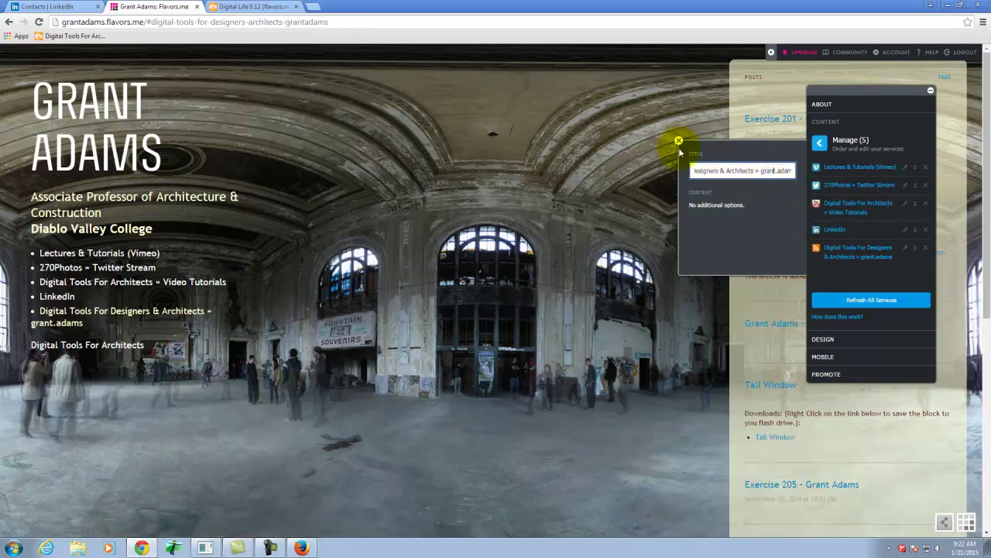
click(679, 143)
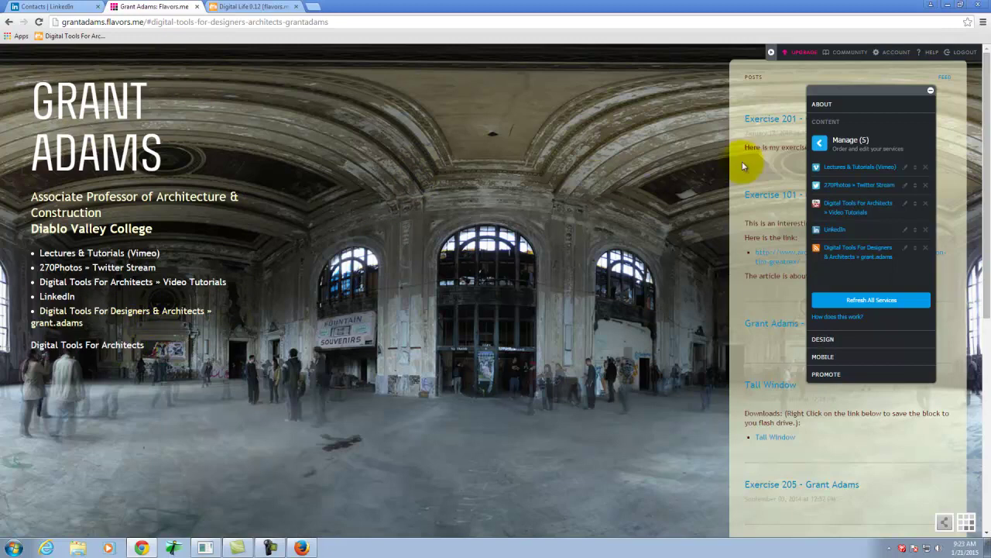
Try the Header, Highlights and Sidebar layouts, then apply the Widescreen layout.
click(823, 340)
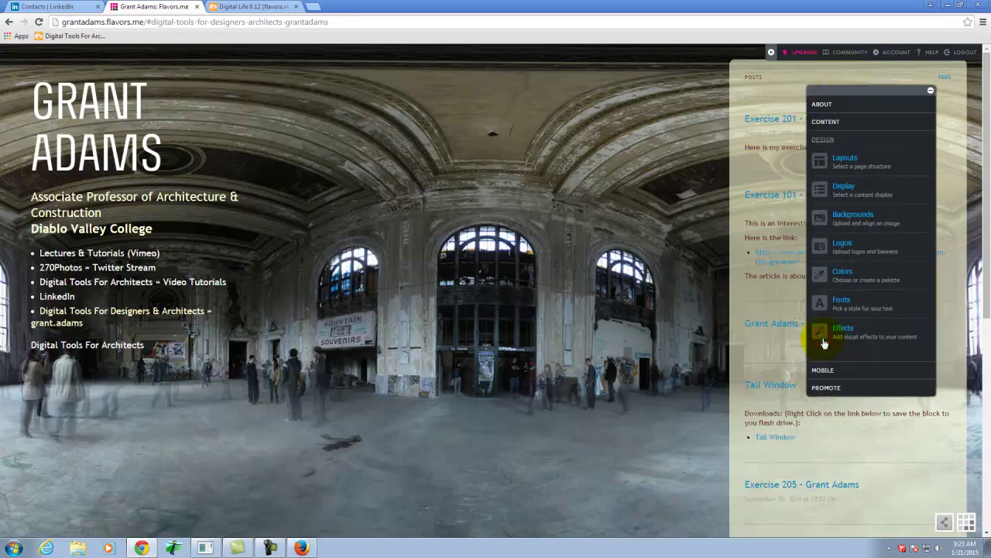
click(853, 164)
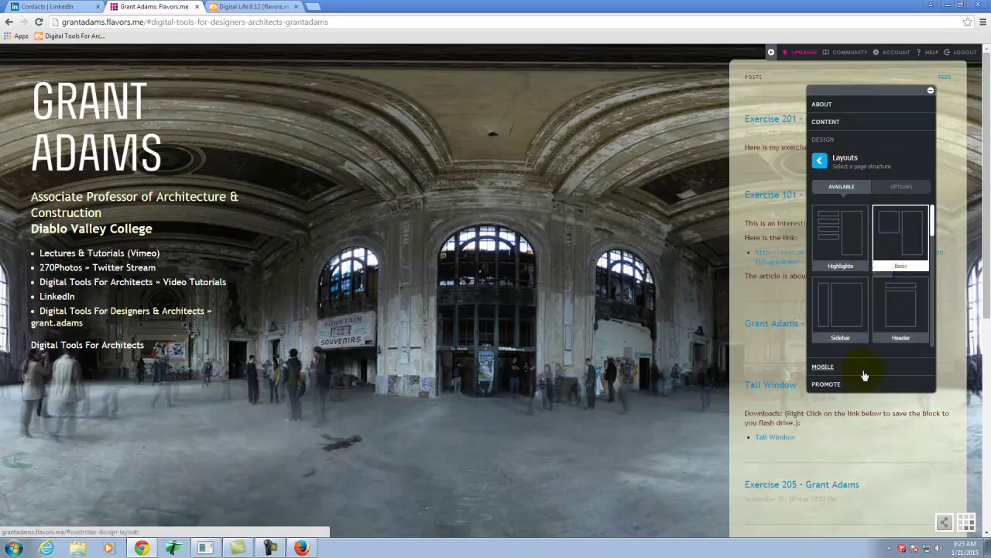
click(898, 303)
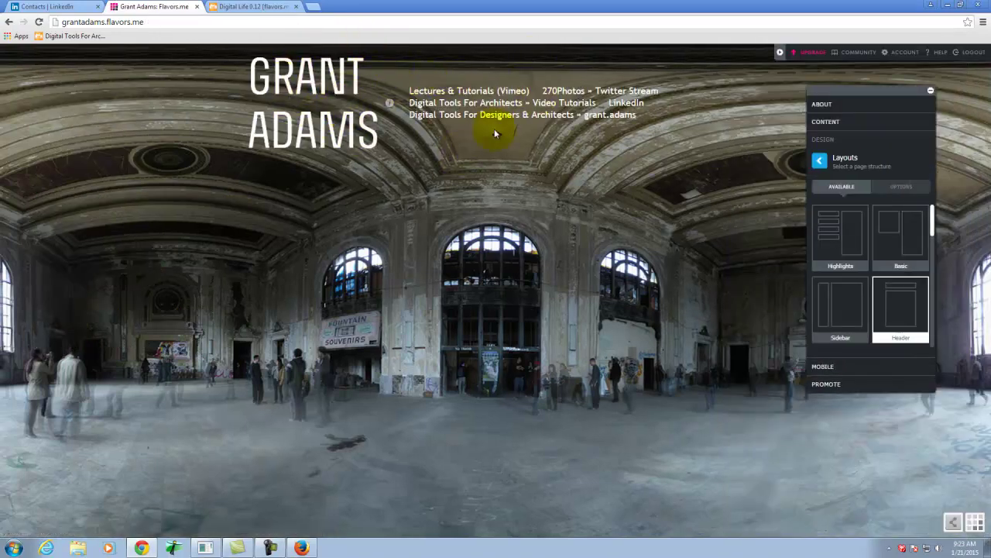
click(852, 236)
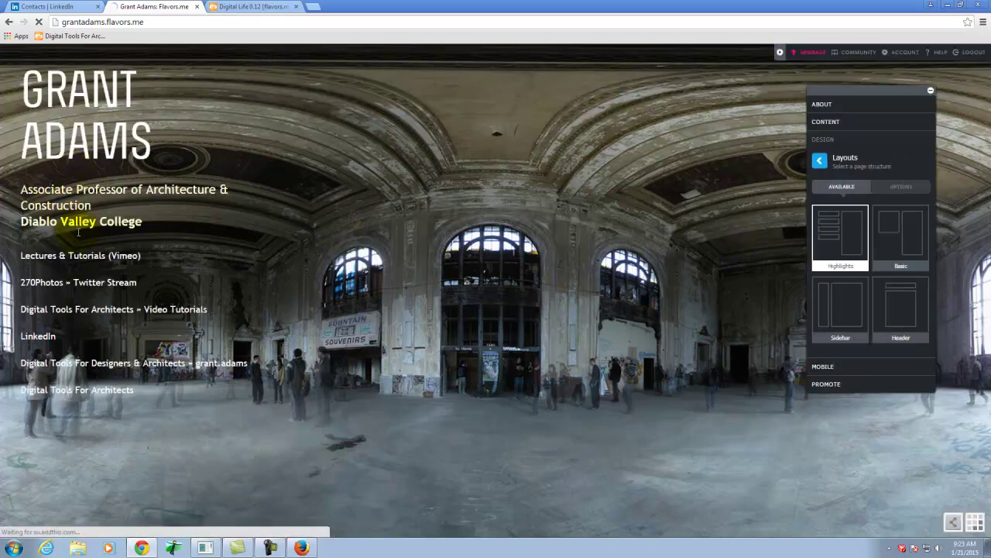
click(857, 319)
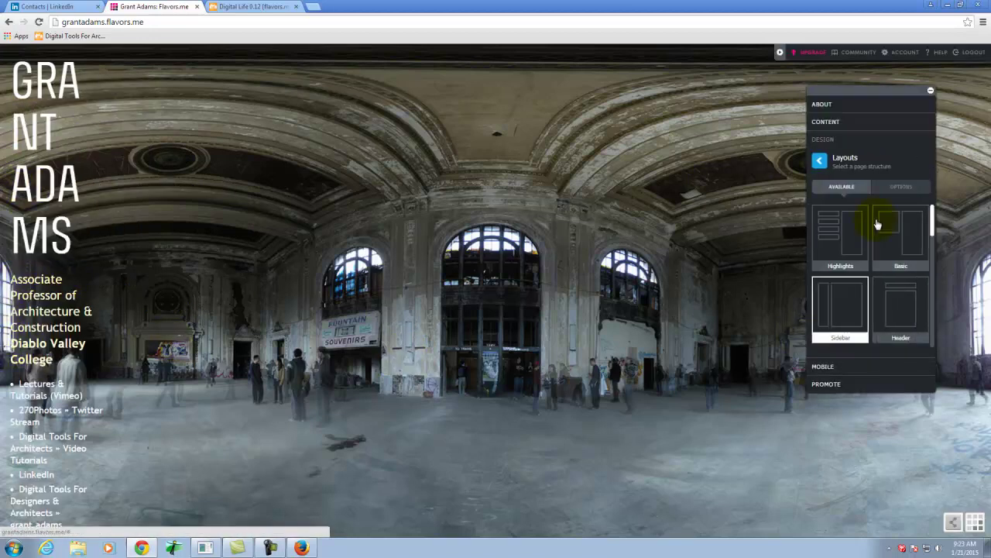
drag(935, 224, 929, 248)
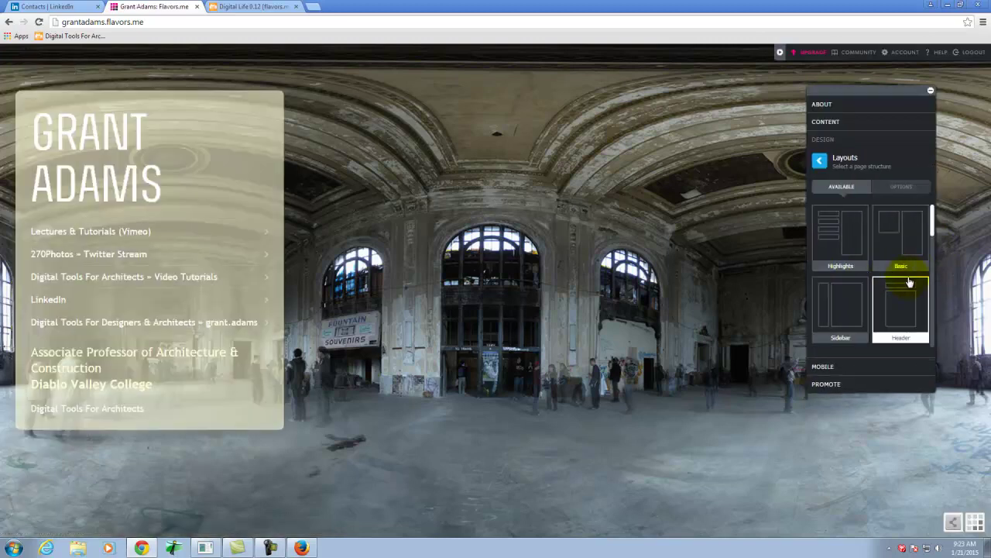
drag(934, 234, 937, 283)
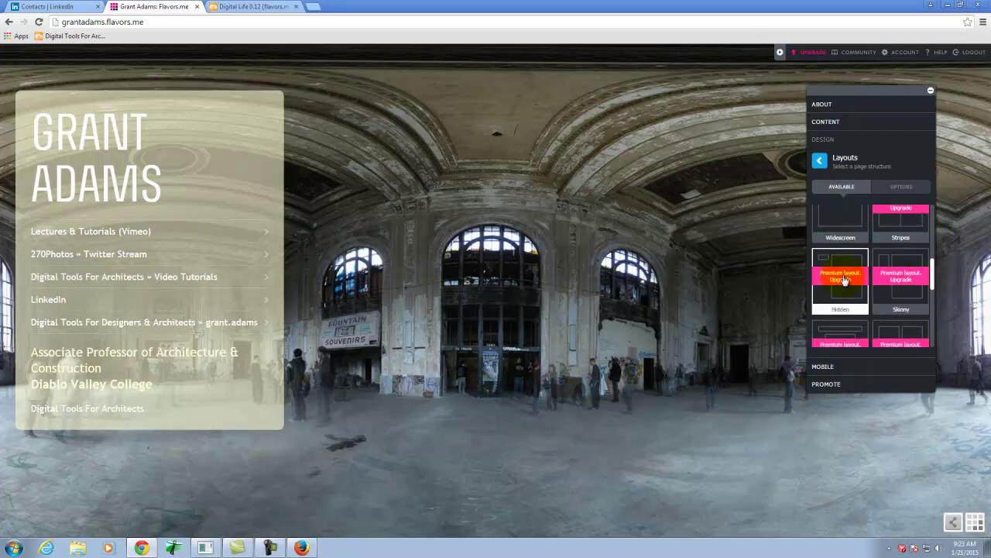
click(851, 224)
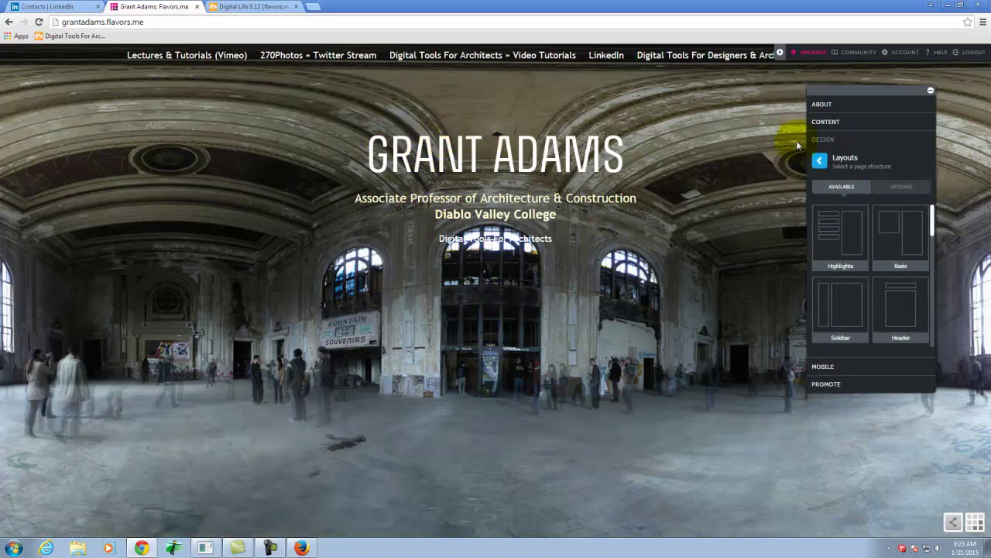
click(845, 157)
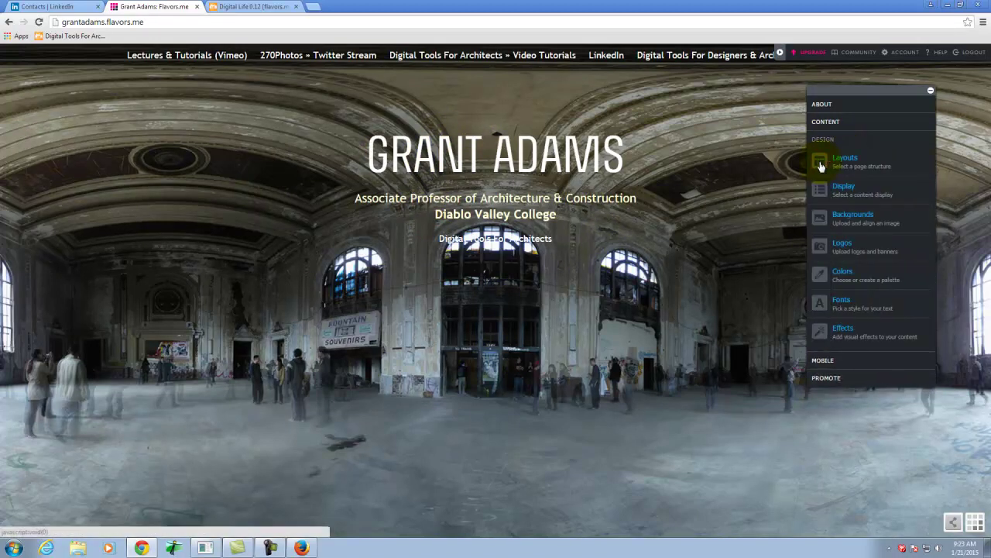
Try the scribble and lake backgrounds, then keep the interior hall panorama as the background.
click(857, 219)
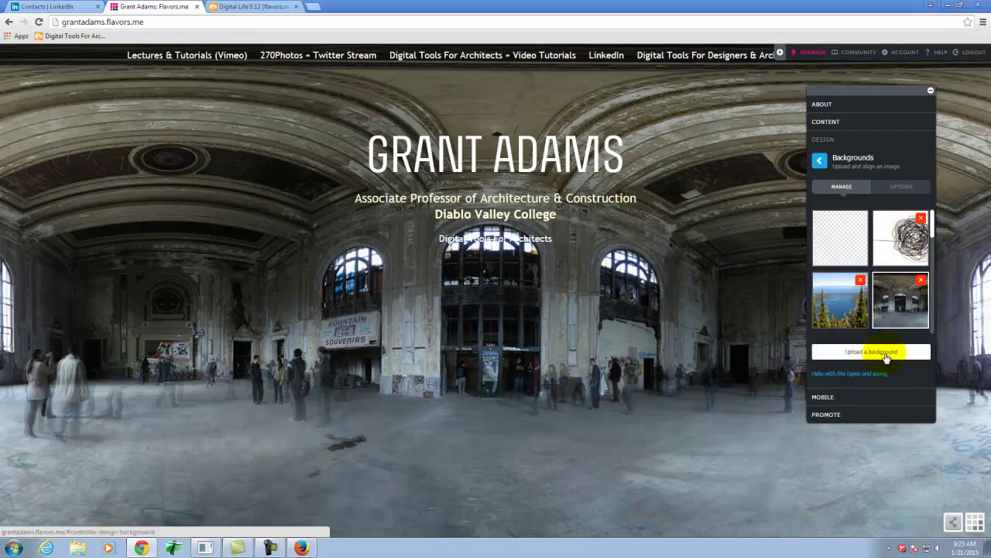
click(900, 237)
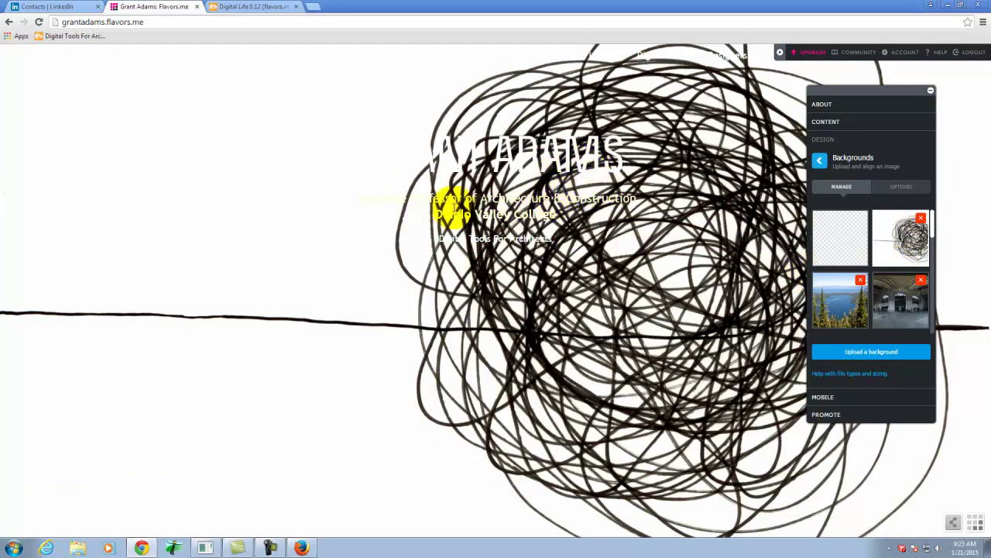
click(842, 302)
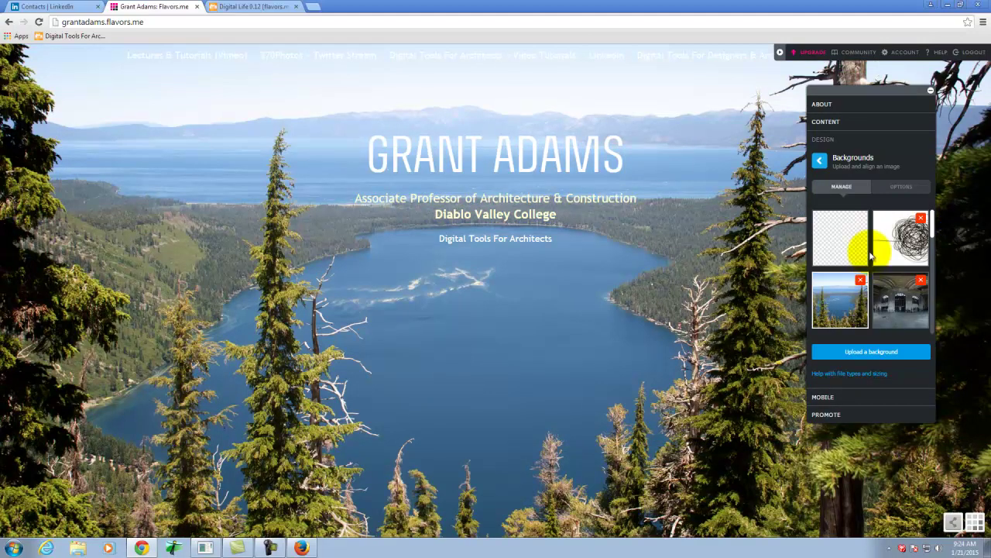
click(900, 300)
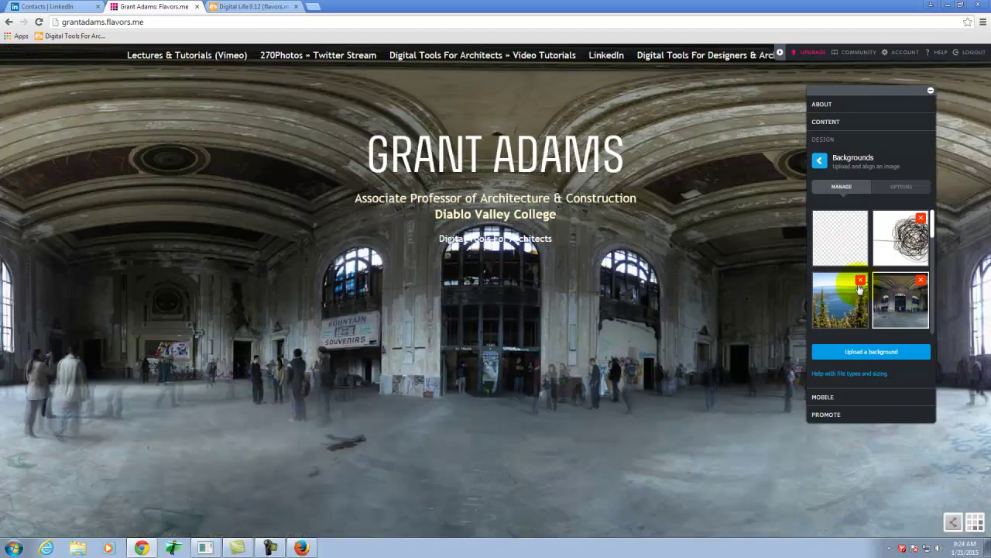
click(823, 122)
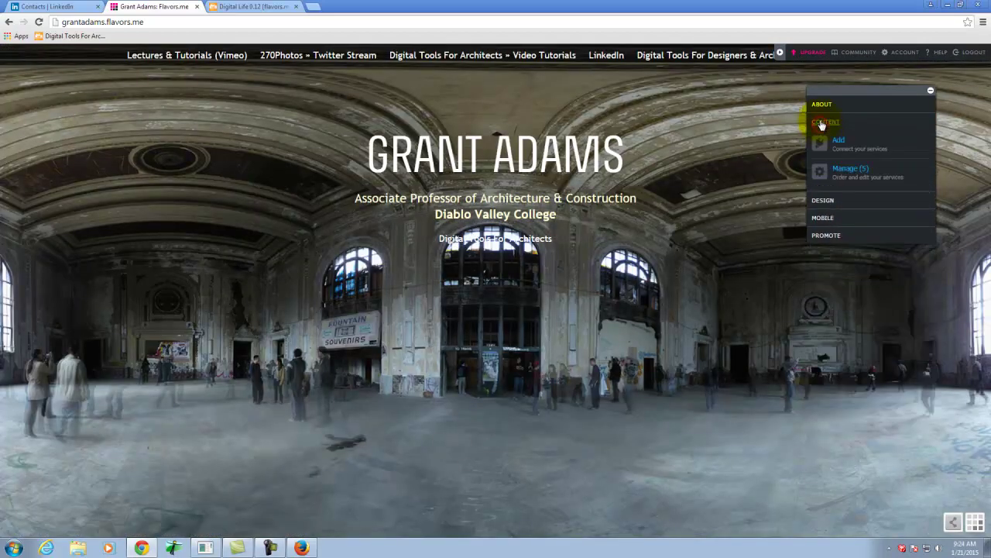
click(828, 202)
click(842, 163)
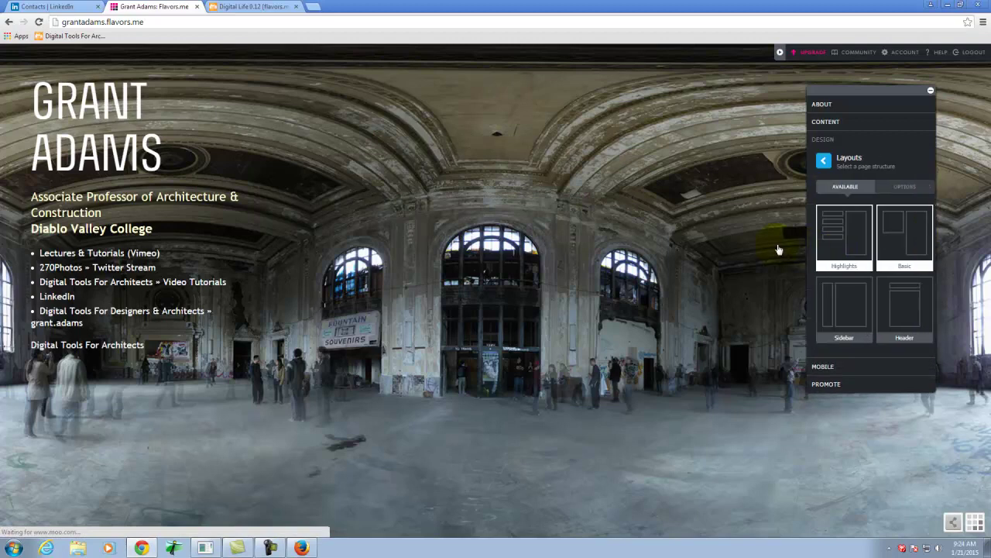
Browse the Colors palettes list and Custom colour settings, leaving the colours unchanged.
click(823, 162)
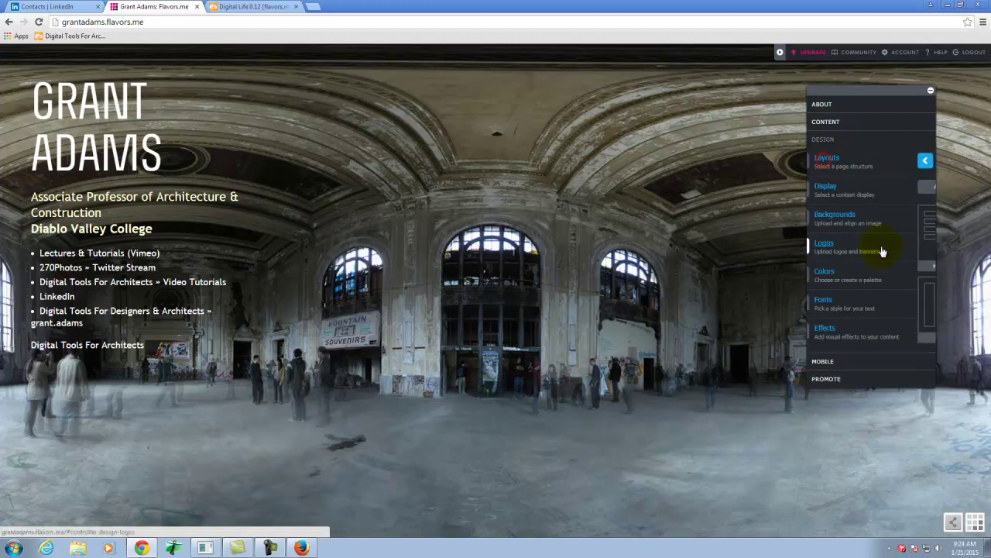
click(844, 274)
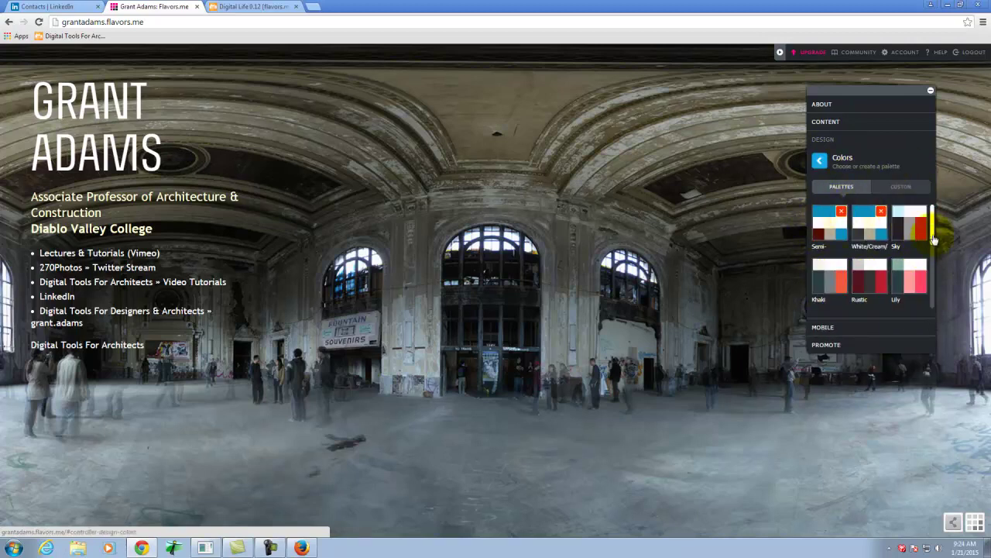
mouse_move(931, 226)
mouse_down()
mouse_move(940, 299)
mouse_move(943, 224)
mouse_up()
click(901, 187)
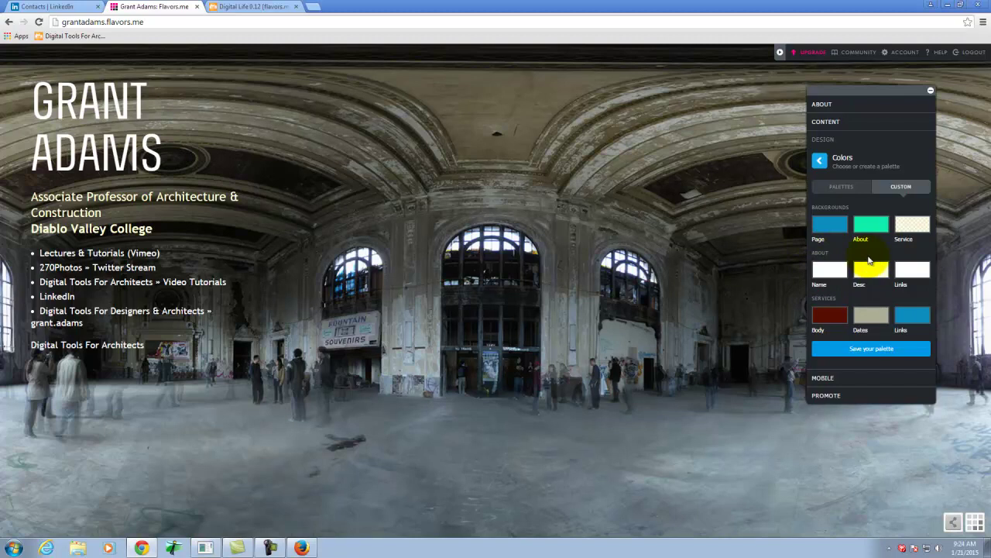
click(821, 161)
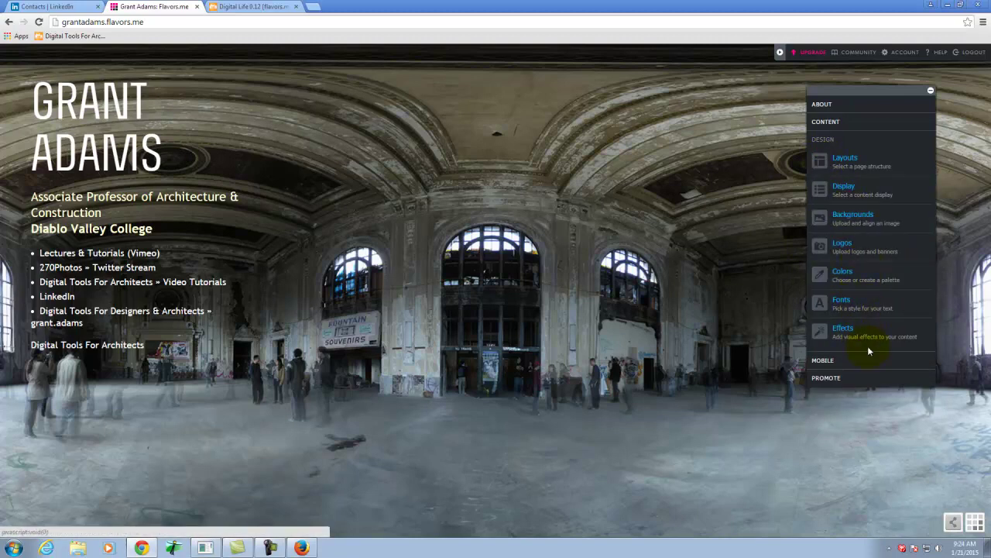
click(842, 301)
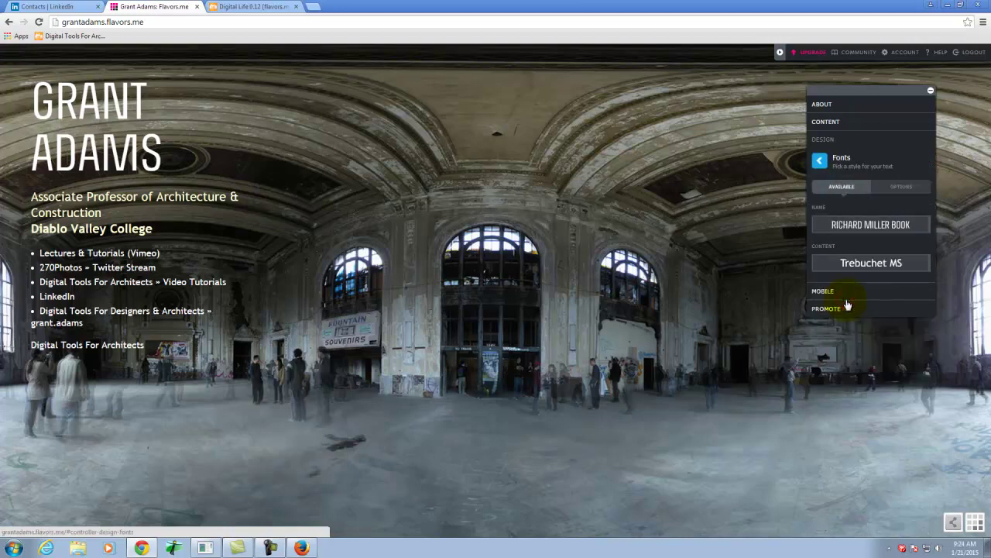
Try Lavender Script Pro as the content font.
click(890, 265)
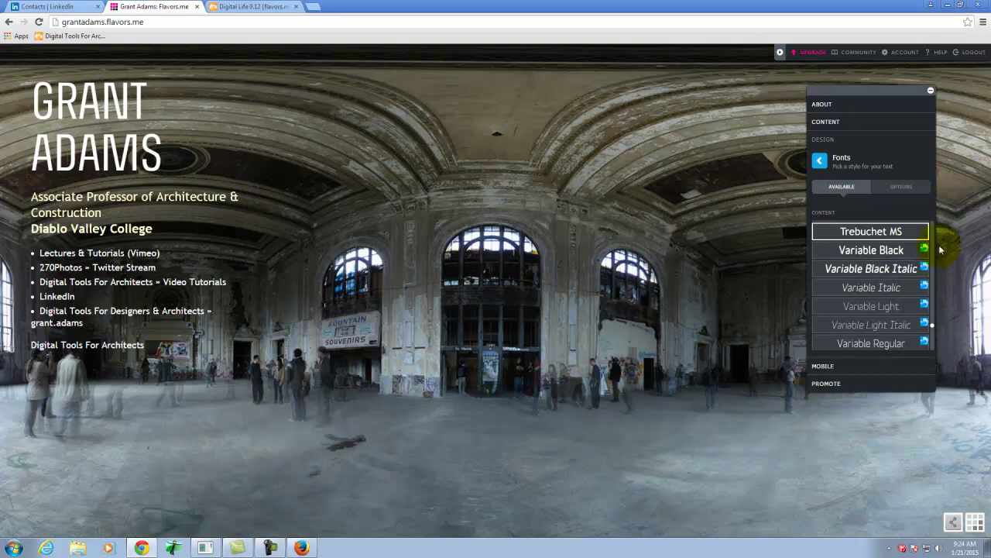
scroll(896, 301, down, 2)
scroll(896, 301, down, 3)
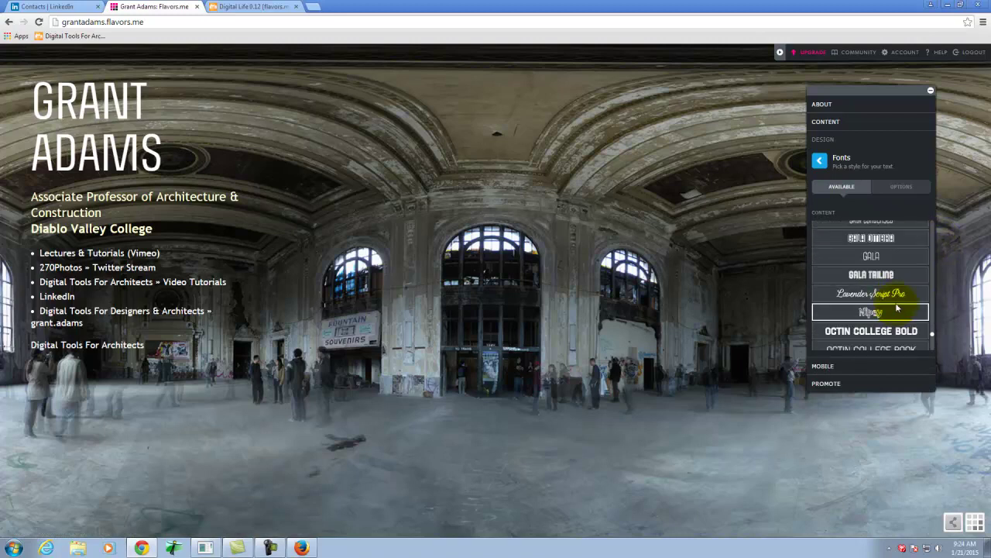
click(896, 298)
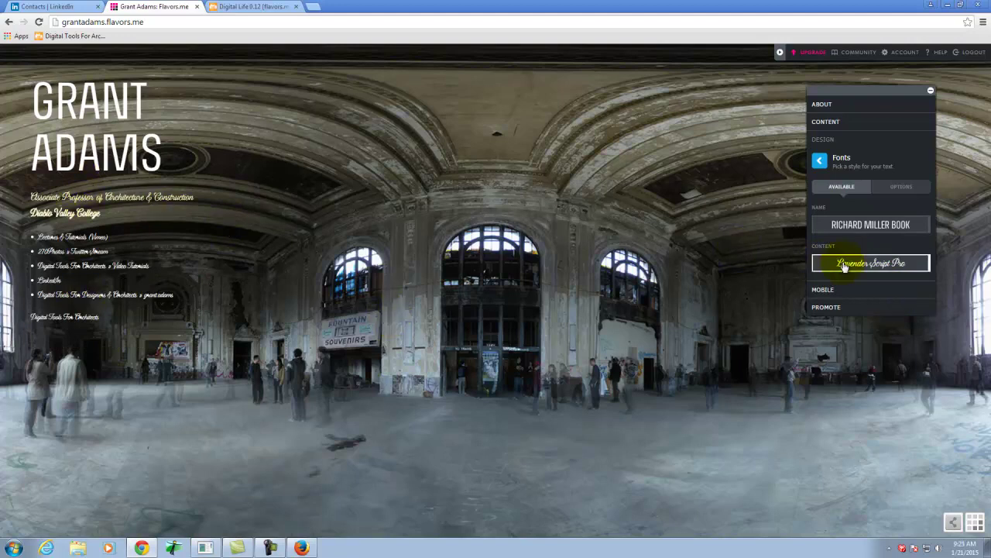
Switch the content font to Museosans 300 and return to the design options.
click(887, 260)
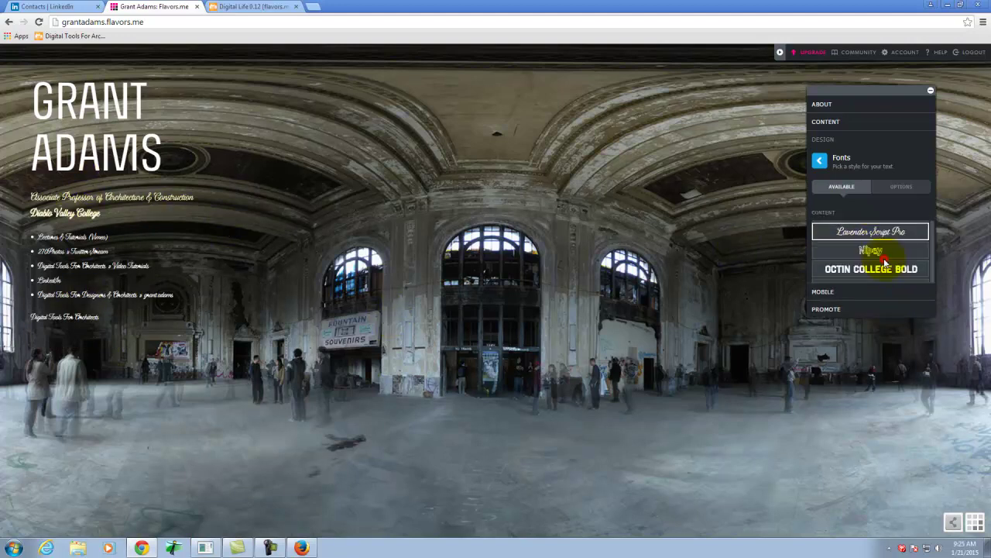
scroll(896, 324, up, 3)
scroll(896, 324, up, 3)
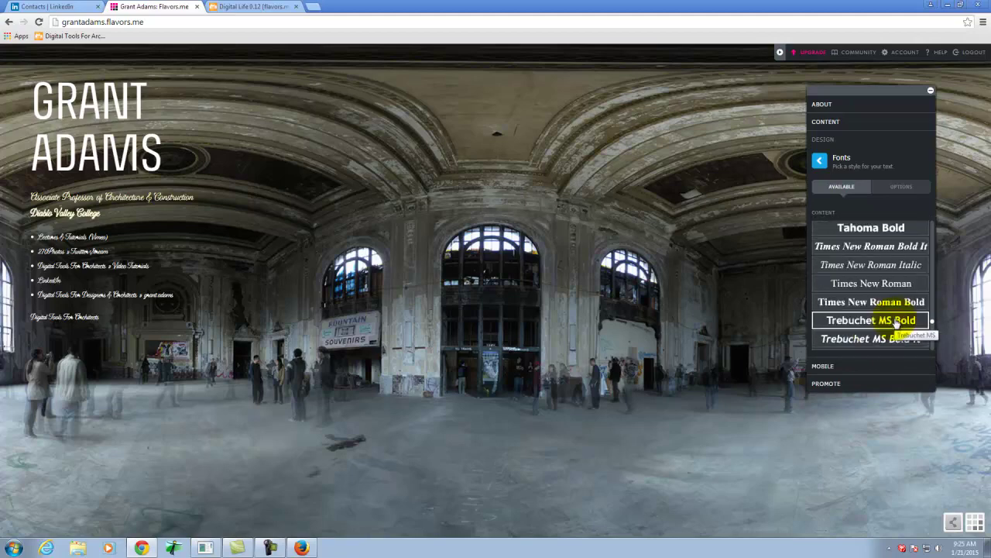
scroll(892, 326, up, 10)
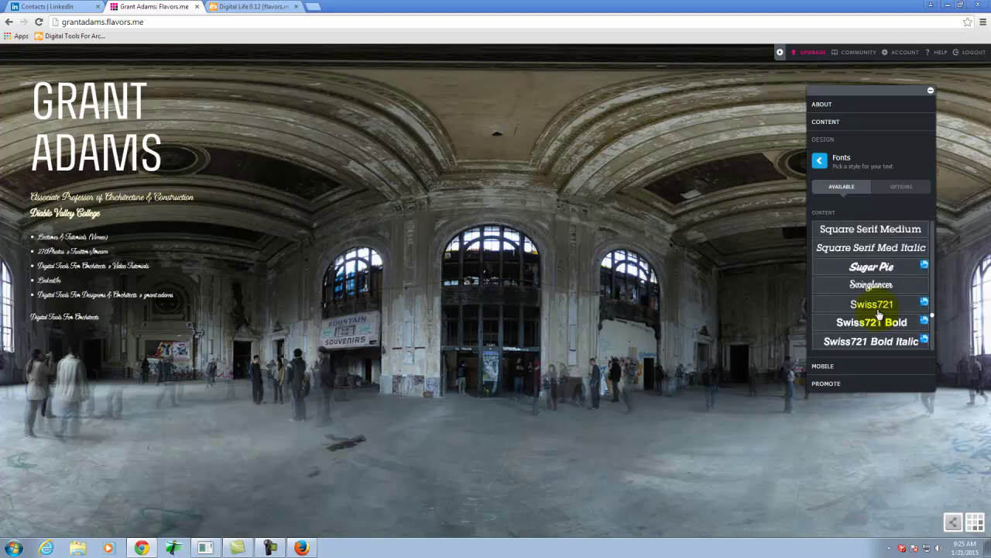
scroll(881, 314, up, 10)
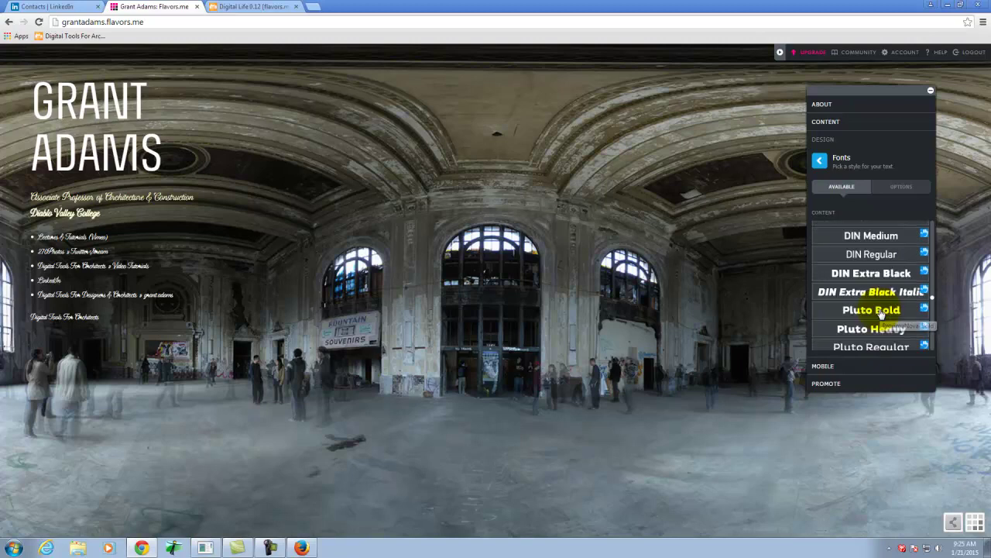
scroll(880, 314, up, 3)
scroll(879, 308, down, 3)
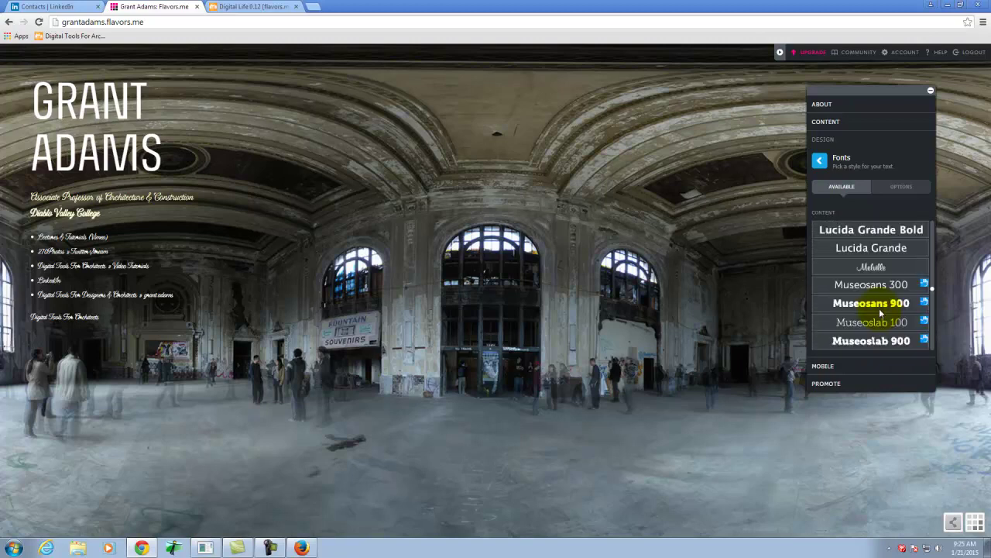
click(879, 308)
click(883, 232)
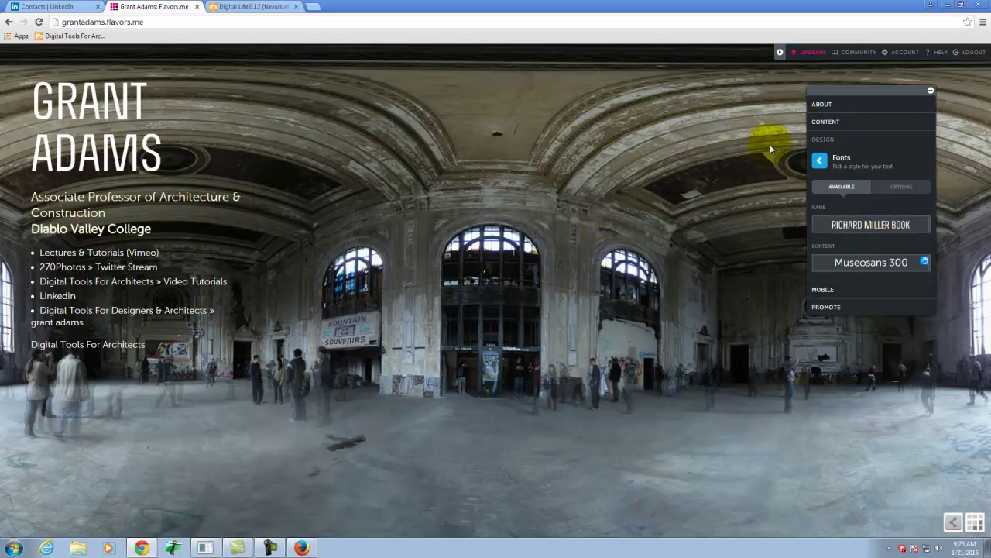
click(817, 161)
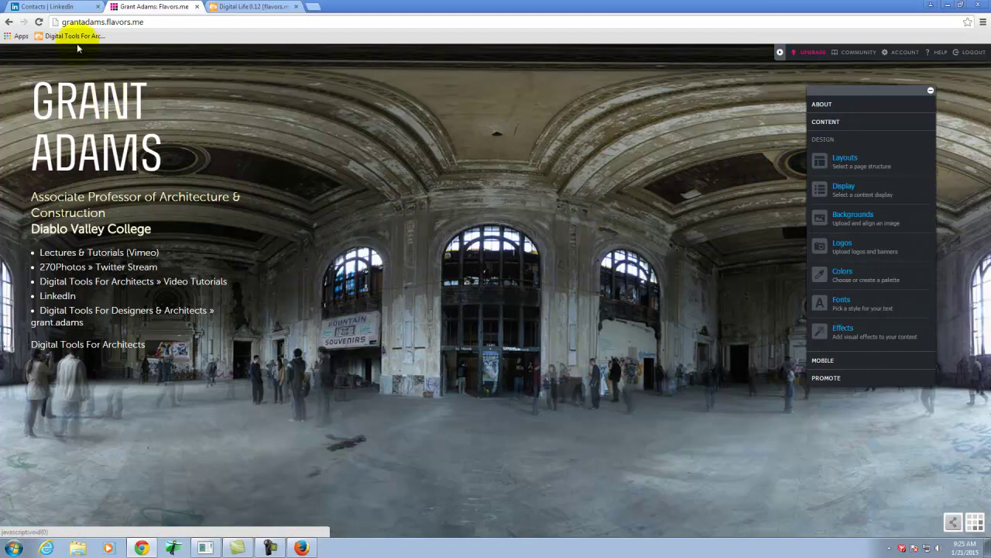
click(170, 21)
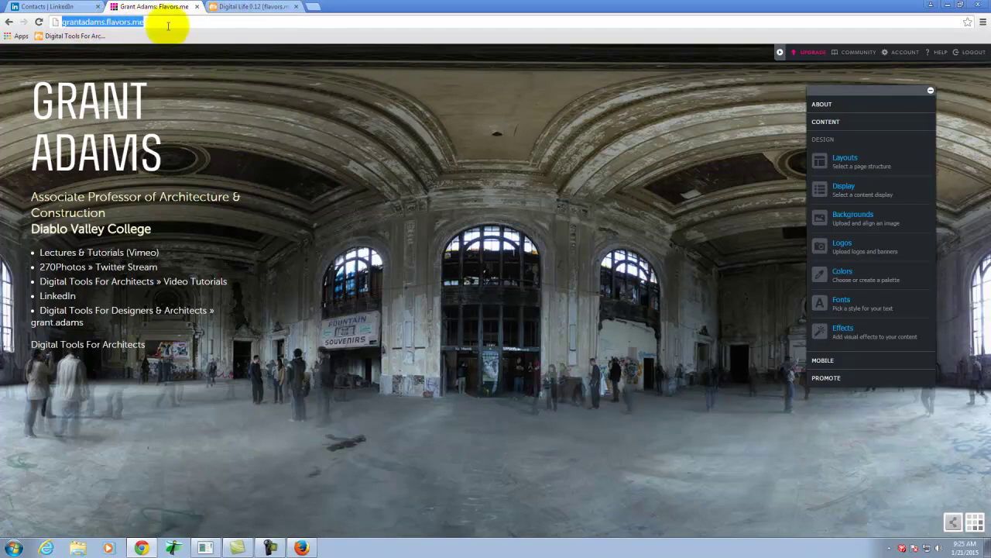
Copy the Flavors.me page address.
right_click(123, 25)
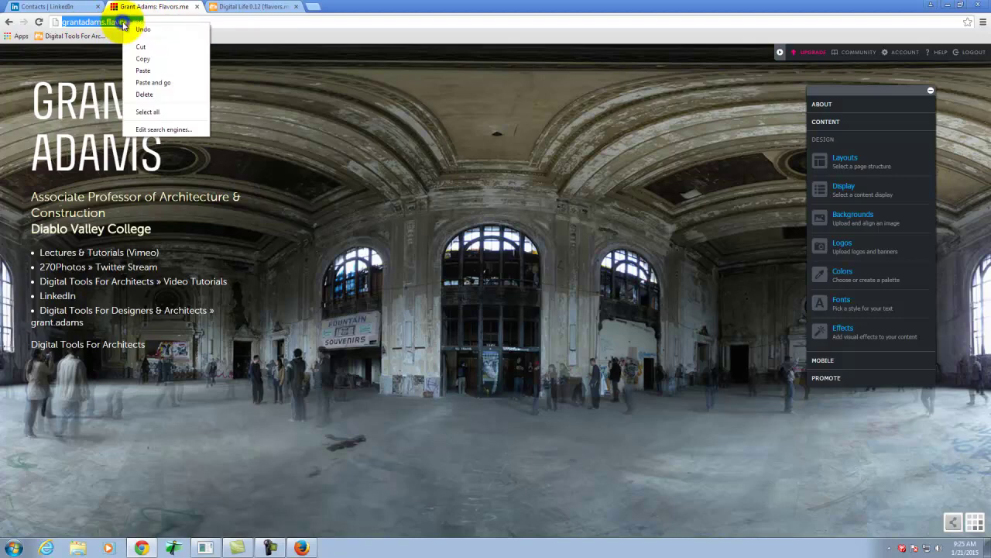
click(147, 59)
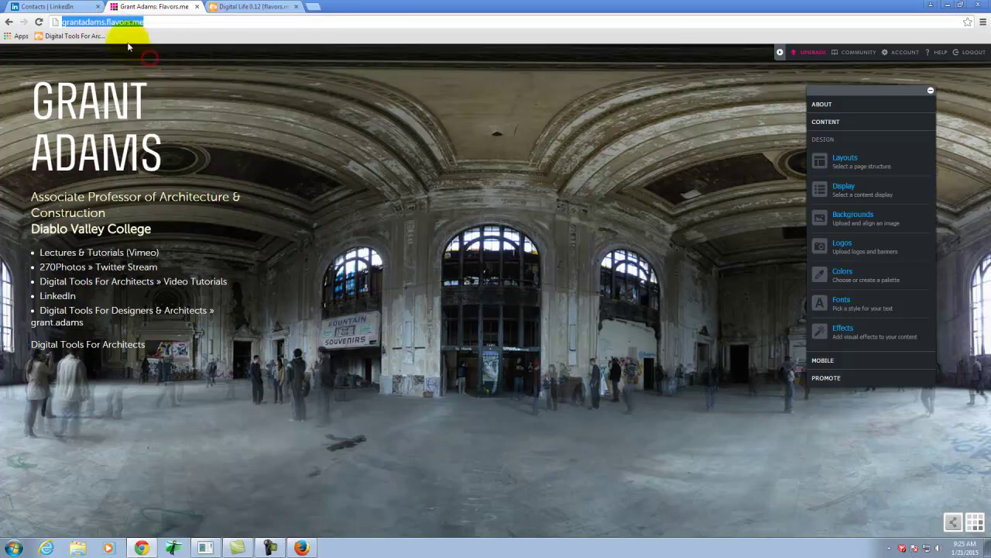
click(258, 7)
Log in to the course site with a username and password, then return home after the cookie error.
scroll(174, 136, up, 2)
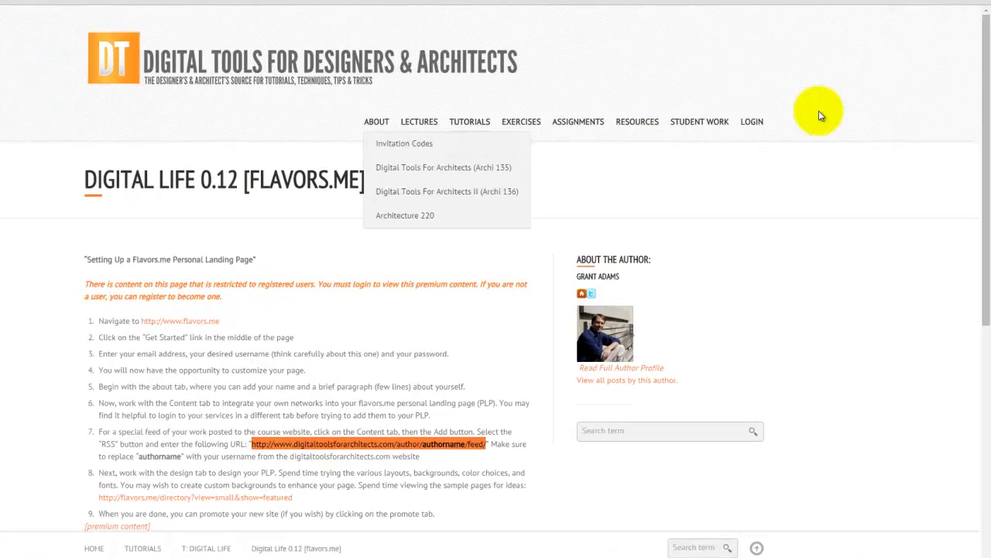
click(780, 147)
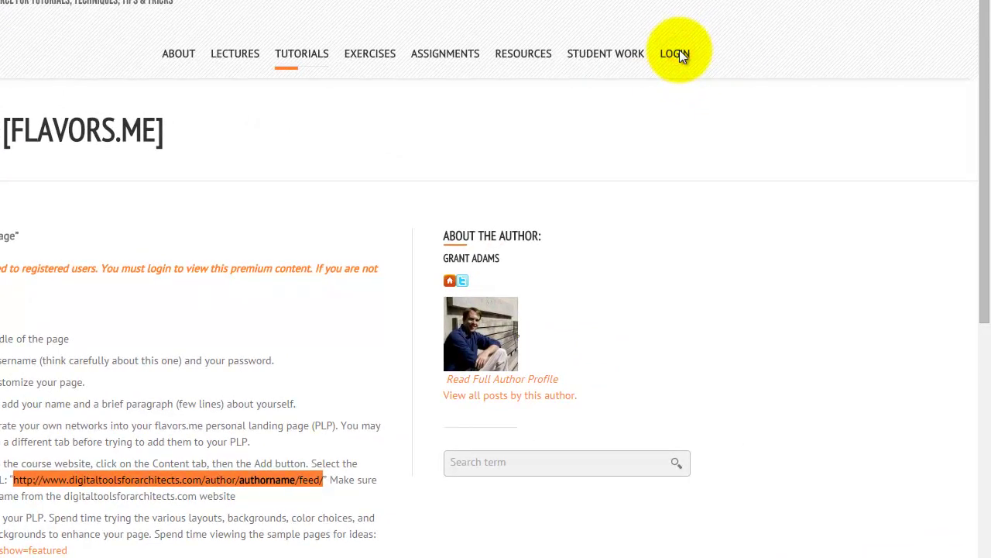
click(196, 165)
text(grant.ad)
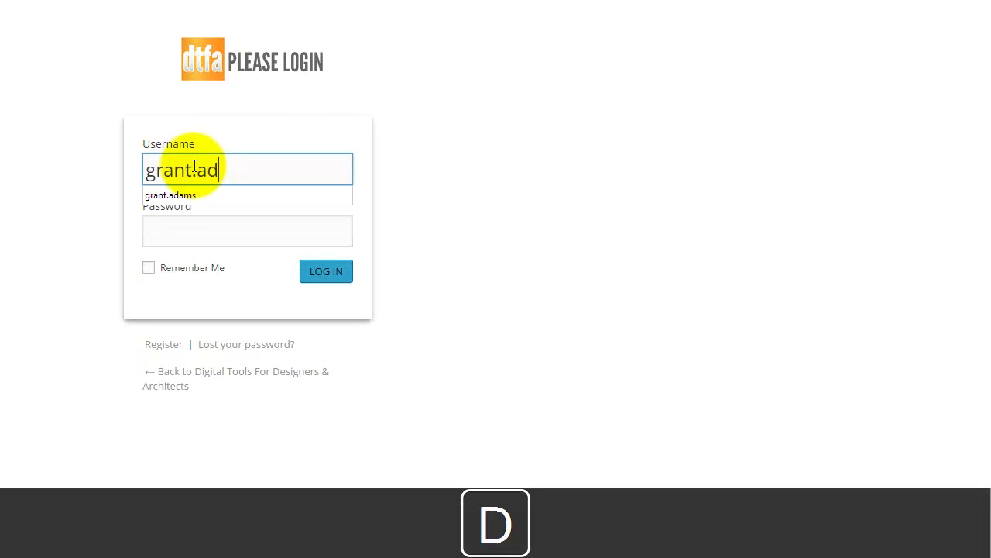
text(ams)
key(Tab)
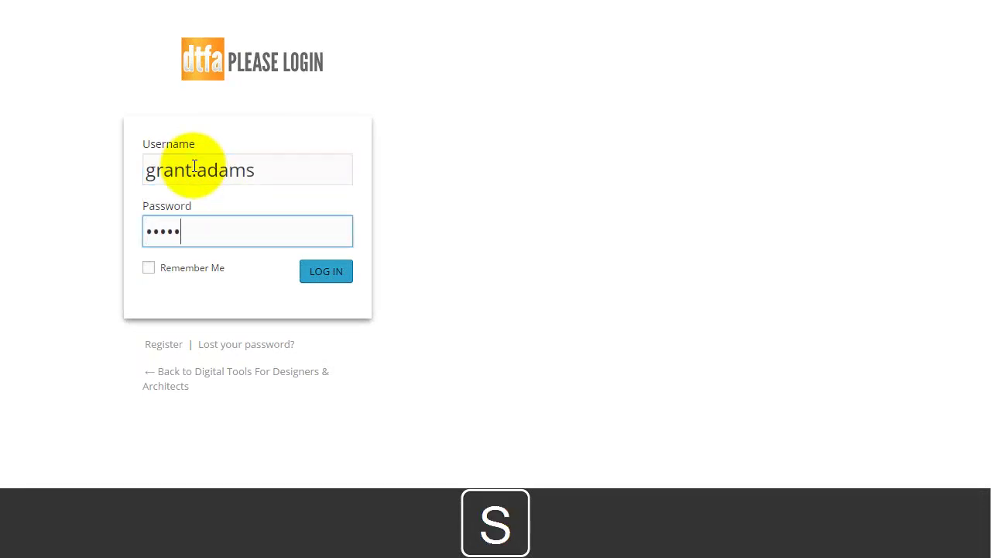
text(123)
key(Return)
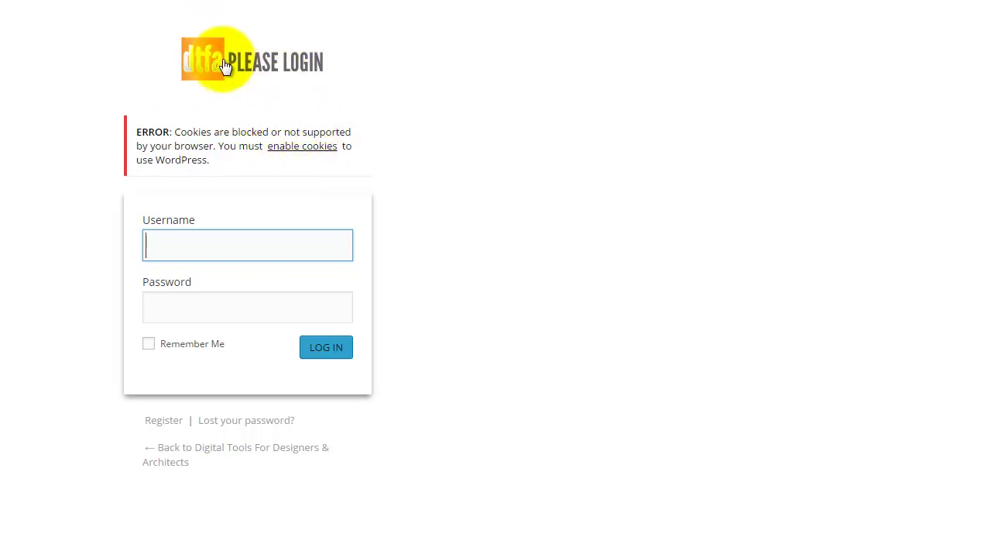
click(216, 62)
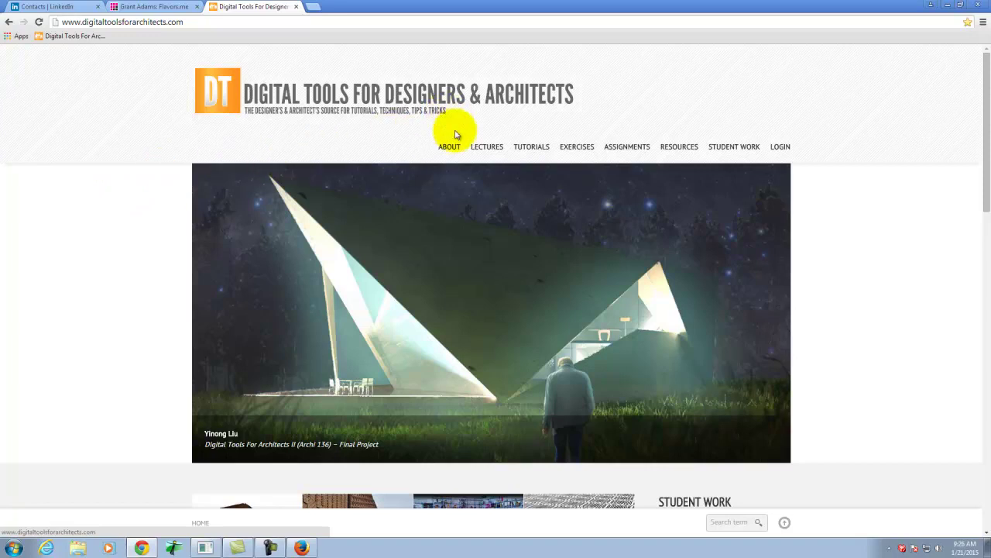
Open the 'Digital Life 0.12 [flavors.me]' tutorial from the TUTORIALS > Digital Life menu.
mouse_move(489, 147)
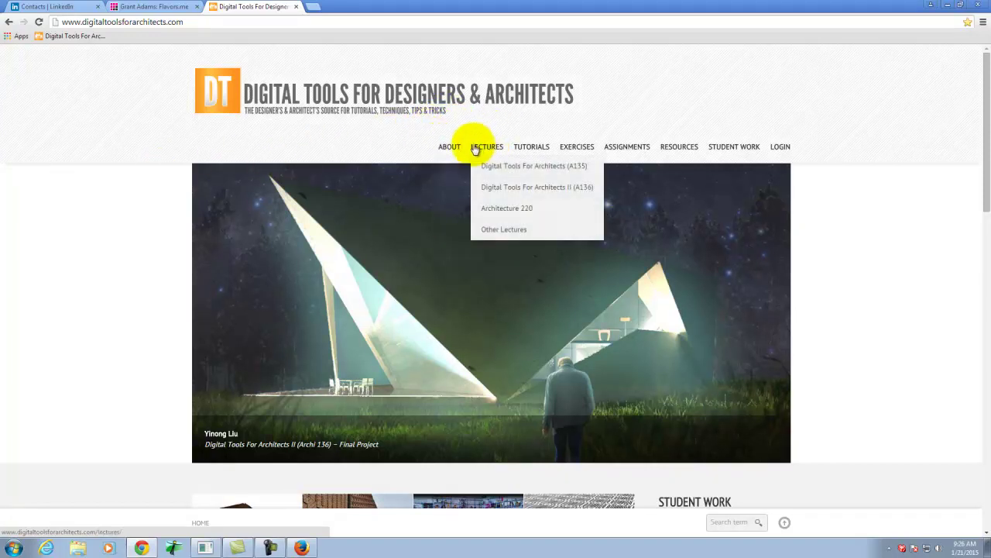
mouse_move(537, 145)
mouse_move(554, 339)
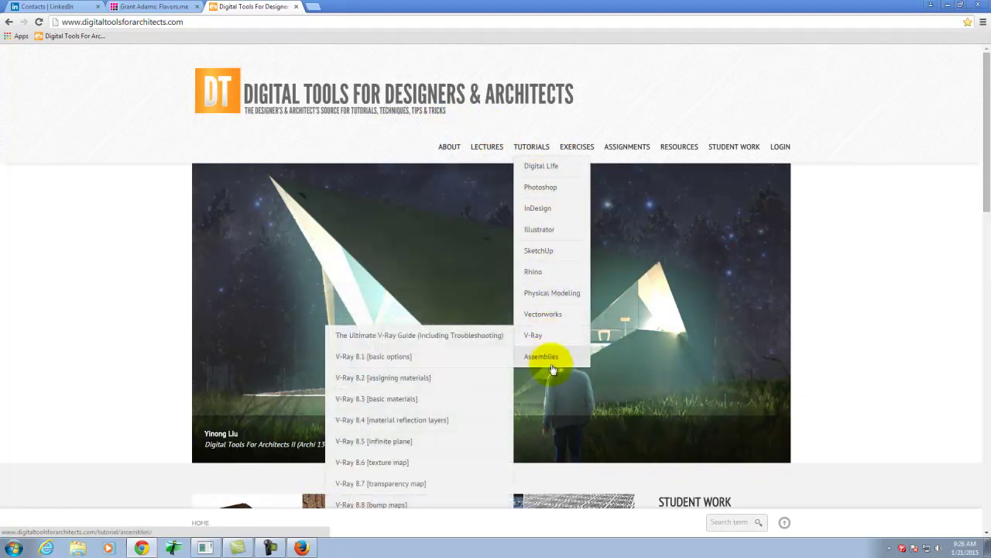
mouse_move(560, 186)
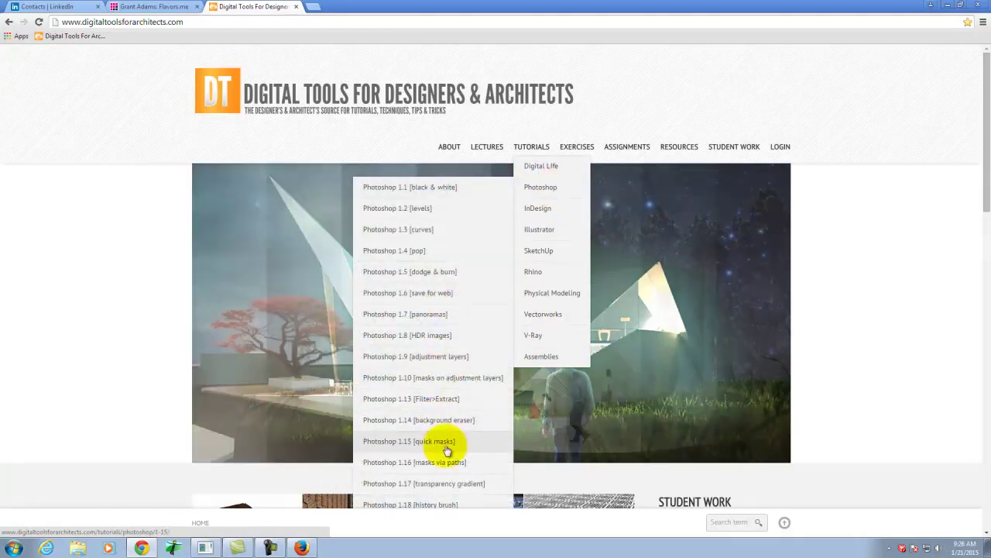
scroll(448, 465, down, 2)
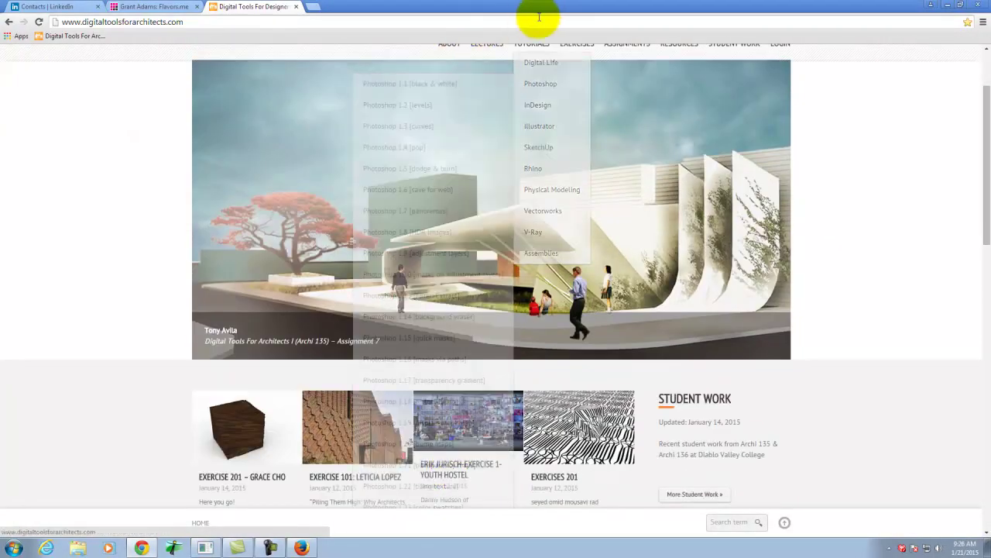
mouse_move(537, 62)
click(438, 339)
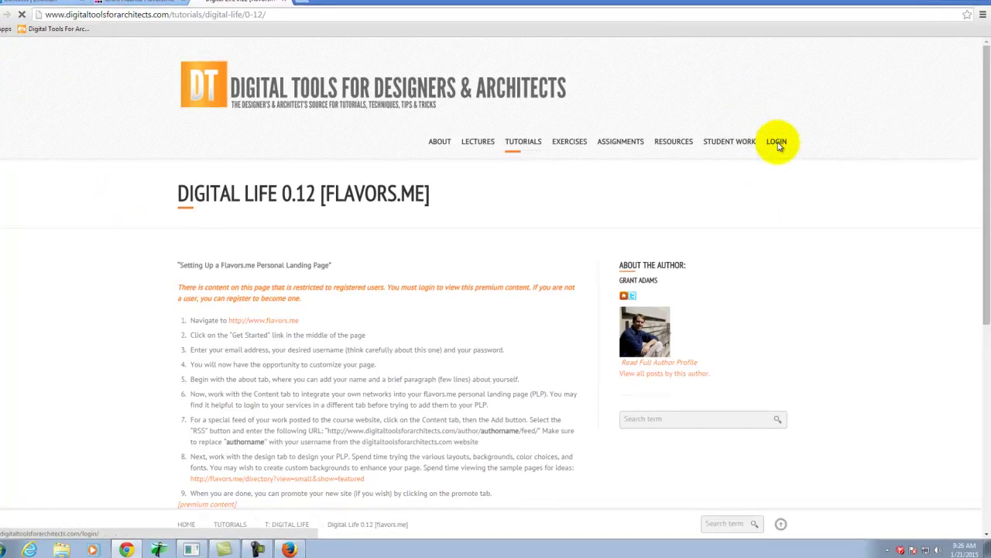
Log in with the saved username and password, retrying after the error, and decline saving the password.
click(709, 48)
click(223, 112)
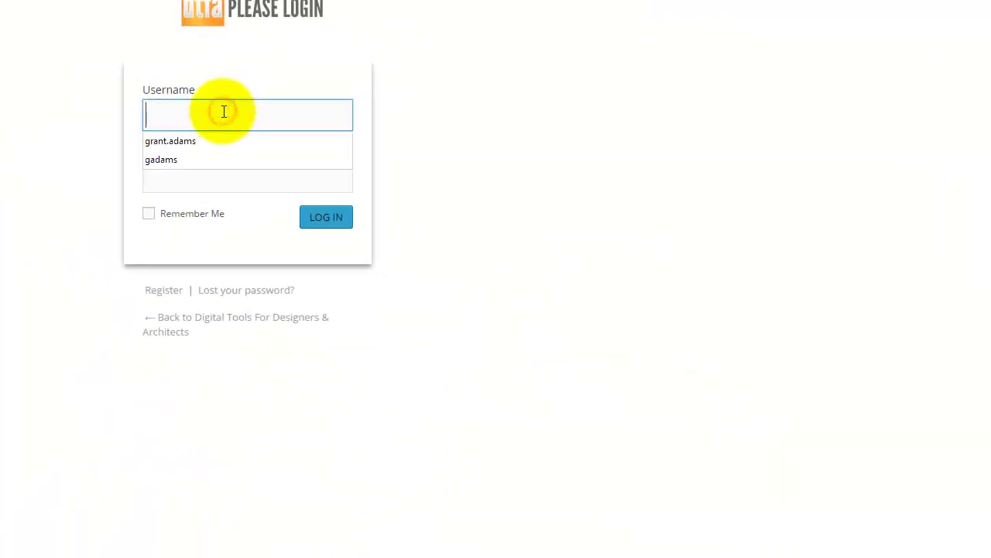
click(172, 142)
click(189, 184)
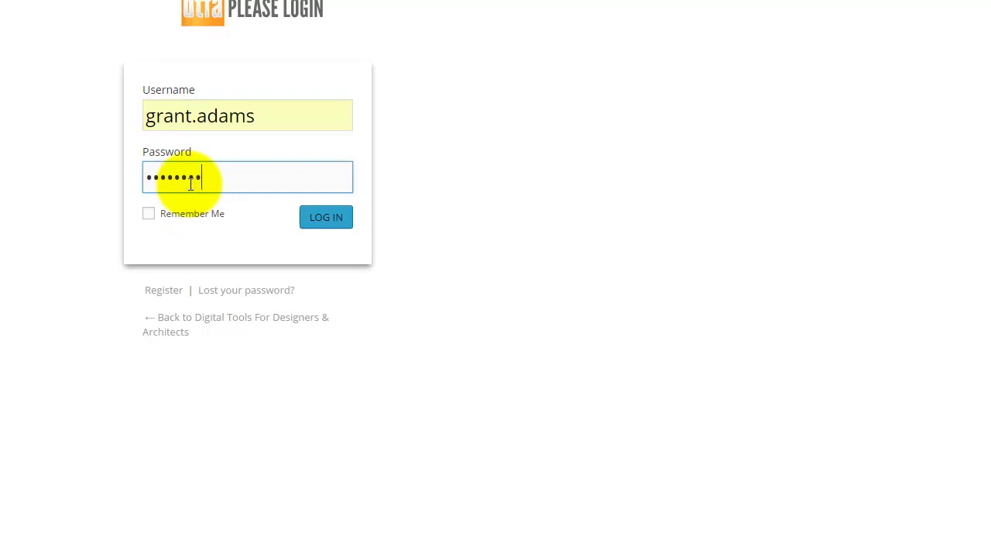
key(Return)
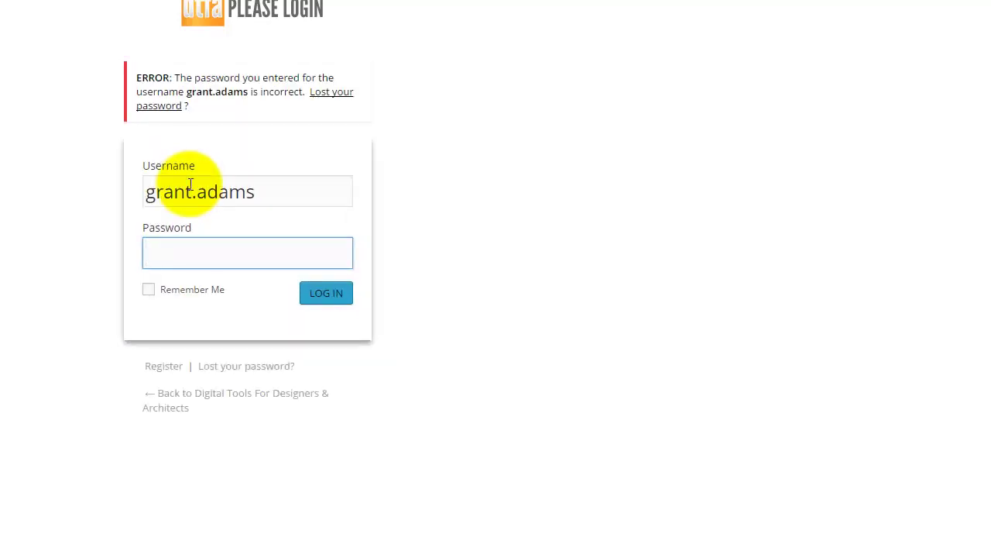
click(196, 255)
text(•••••••••)
key(Return)
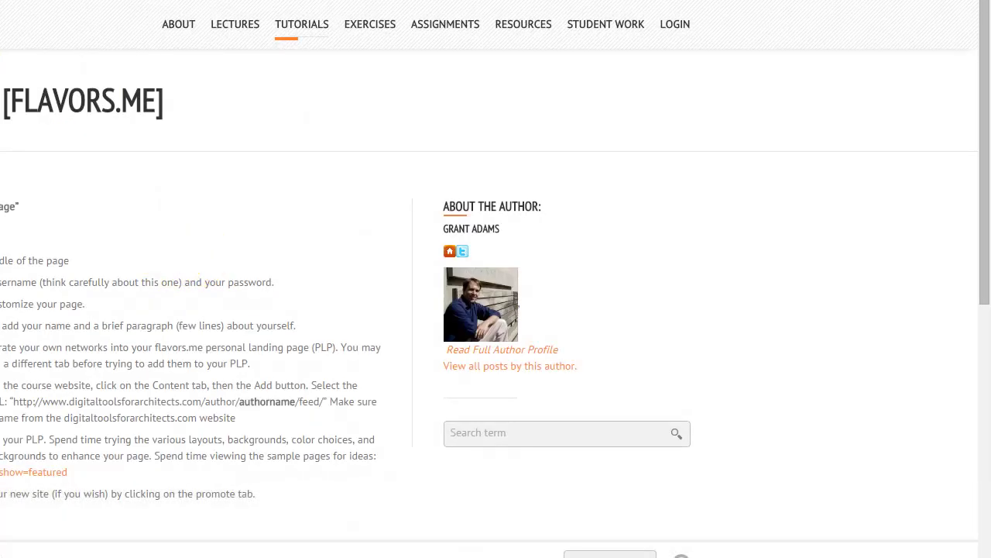
click(929, 84)
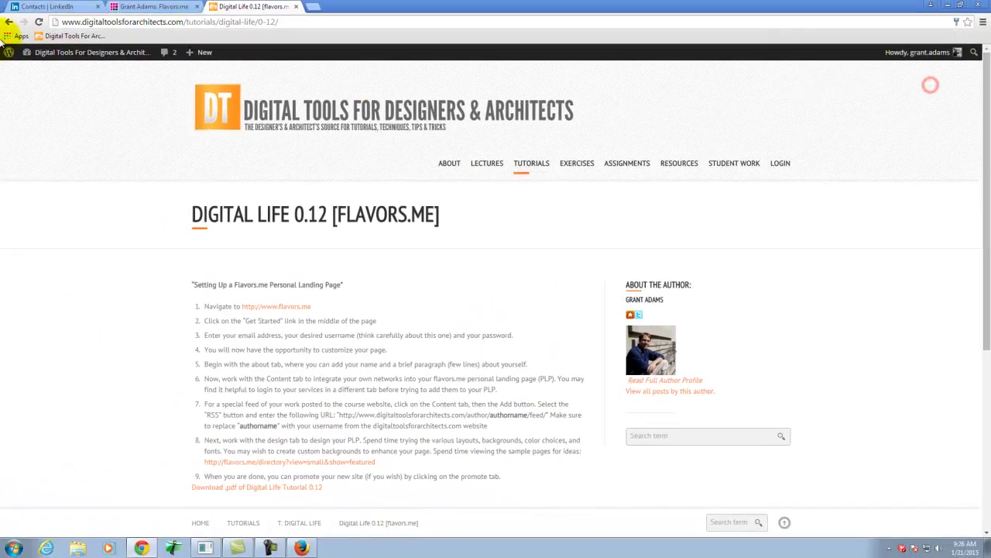
mouse_move(58, 54)
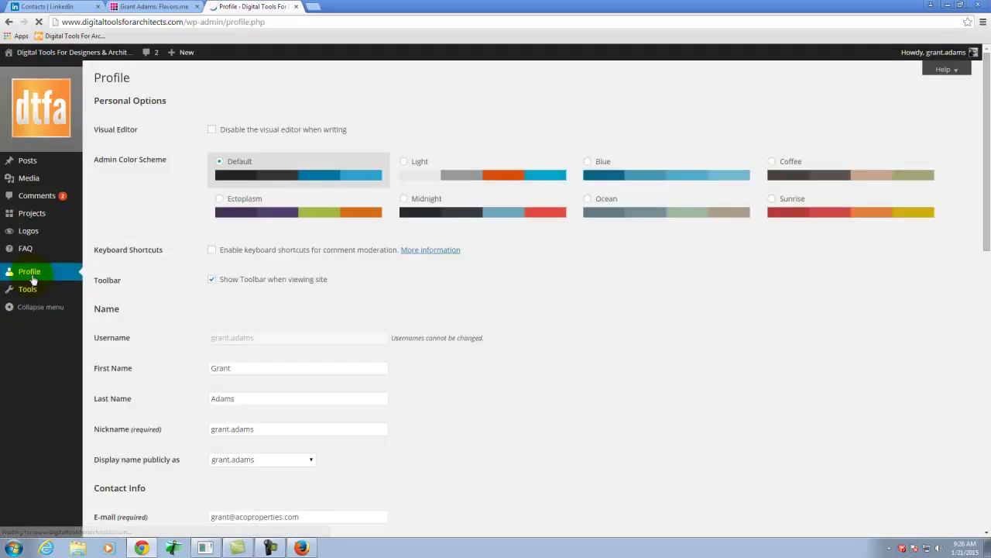
Replace the profile's Website field with the copied Flavors.me address.
scroll(379, 289, down, 1)
scroll(380, 288, down, 4)
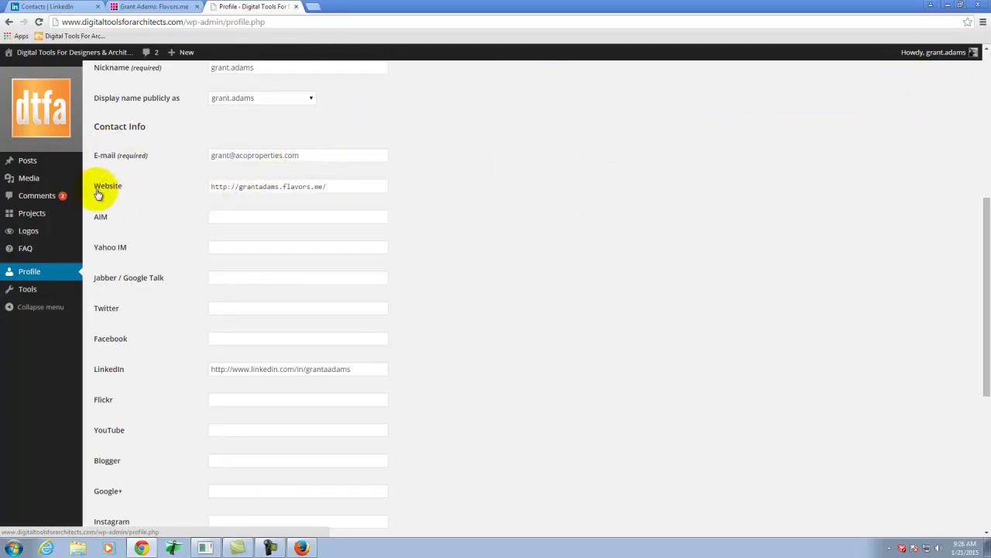
drag(212, 186, 325, 185)
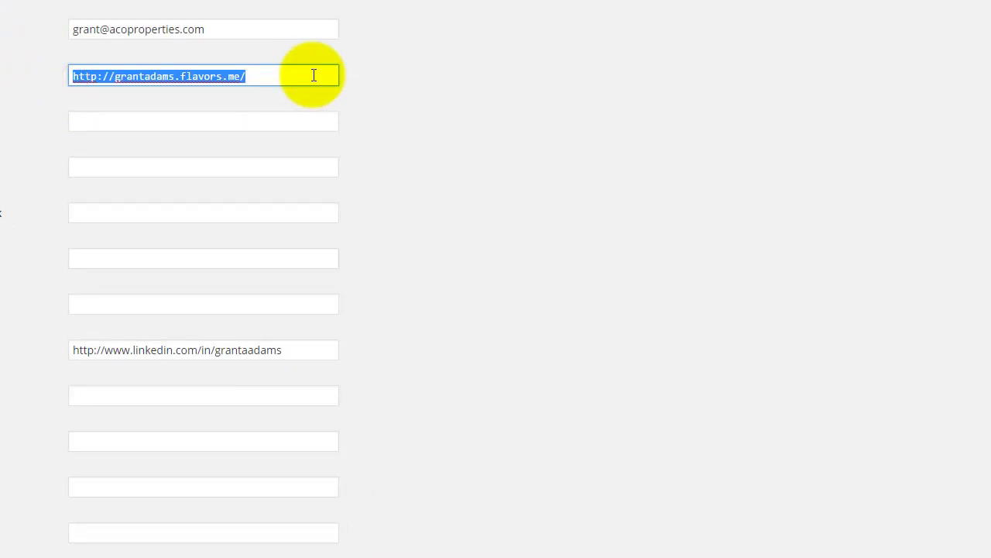
right_click(252, 75)
click(325, 170)
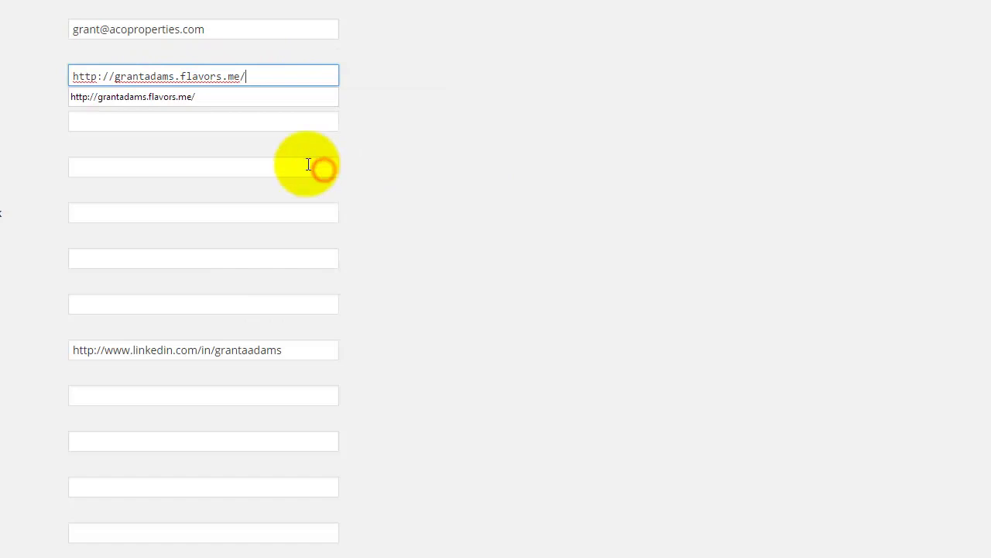
click(457, 75)
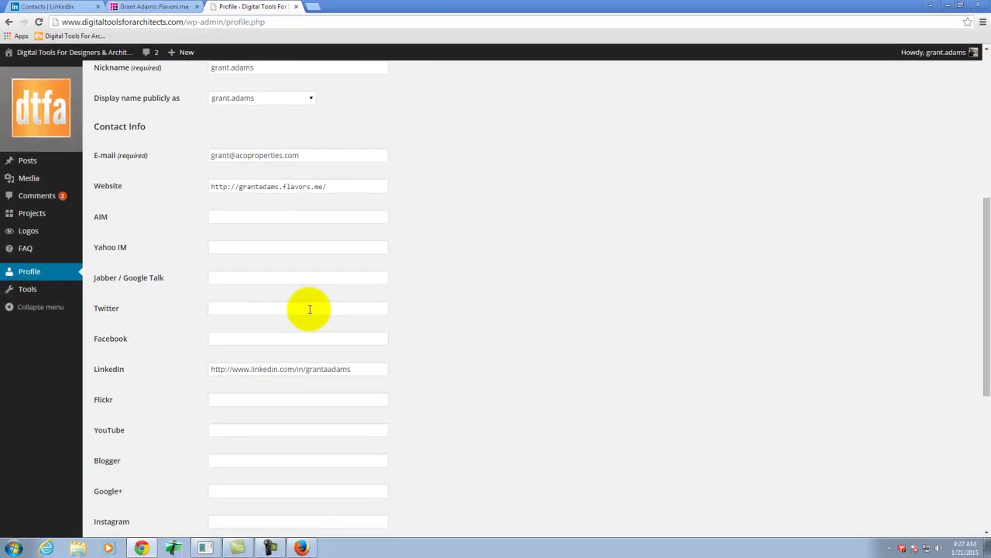
Save the profile with Update Profile.
scroll(313, 310, down, 1)
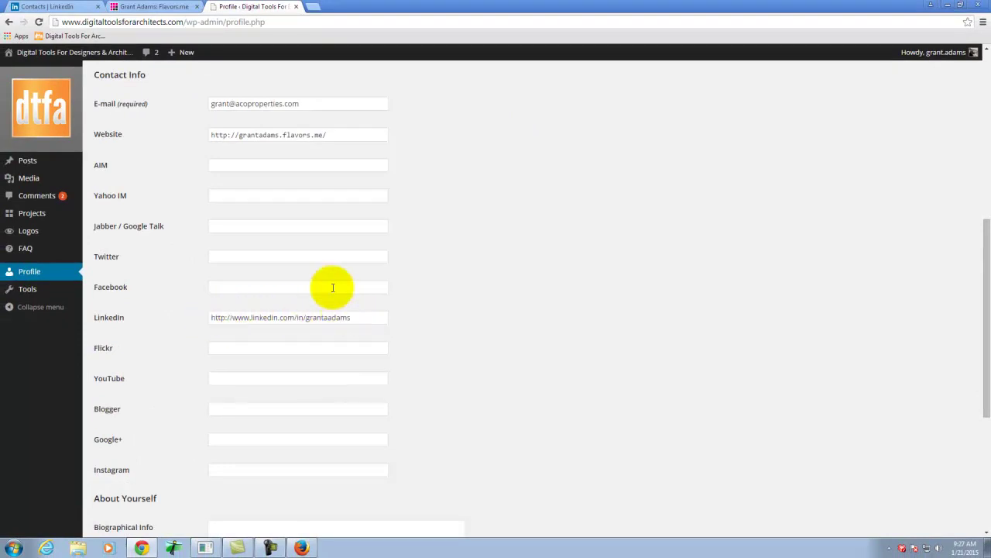
scroll(310, 258, down, 1)
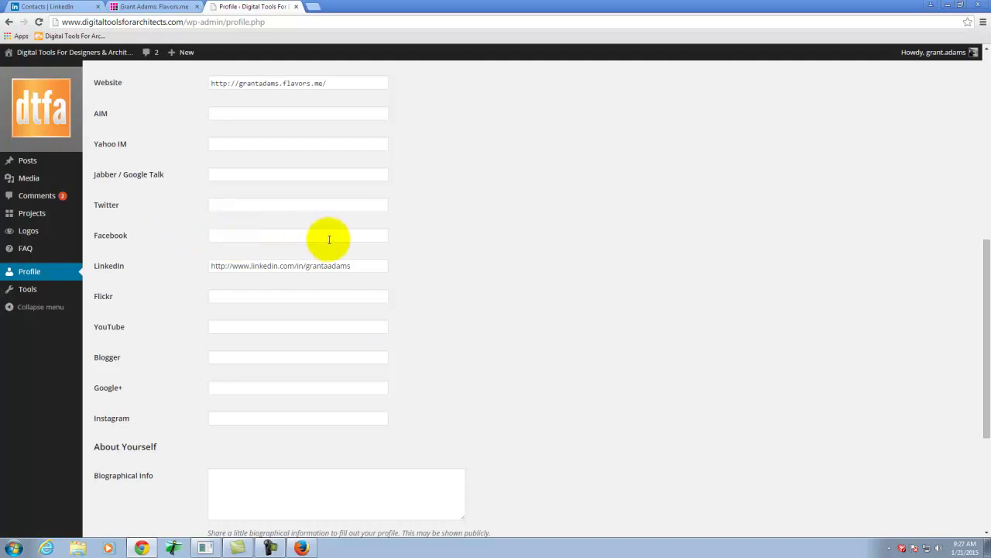
scroll(330, 239, down, 1)
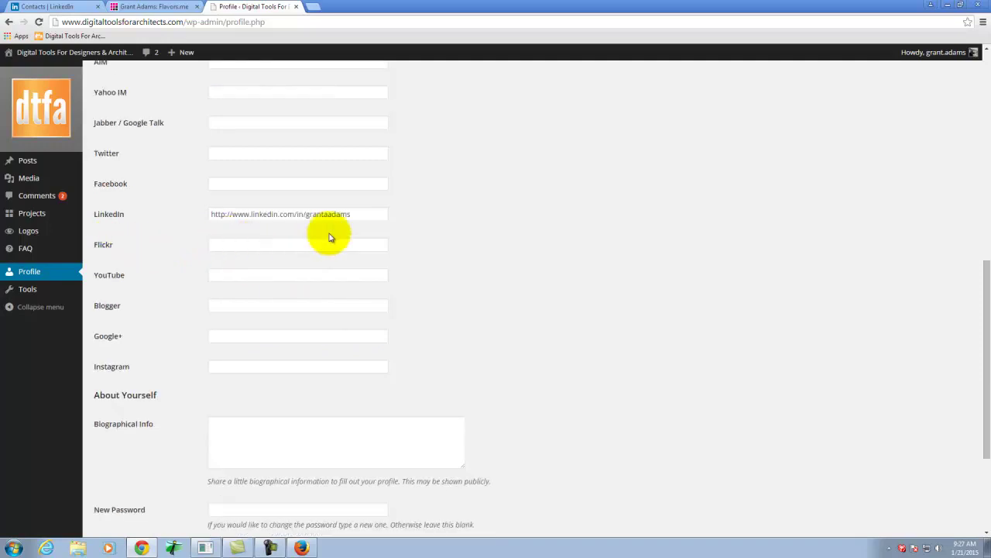
scroll(232, 267, down, 1)
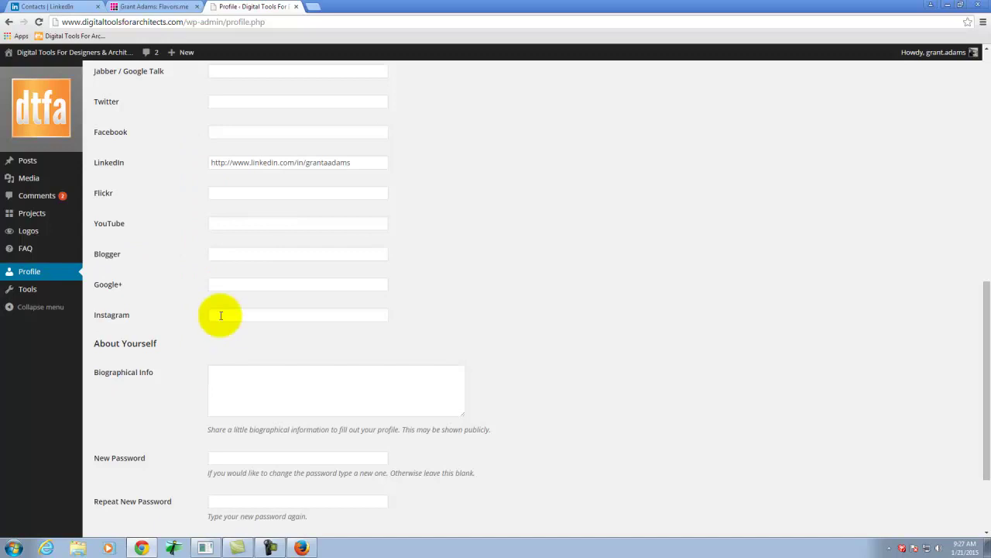
scroll(232, 255, up, 5)
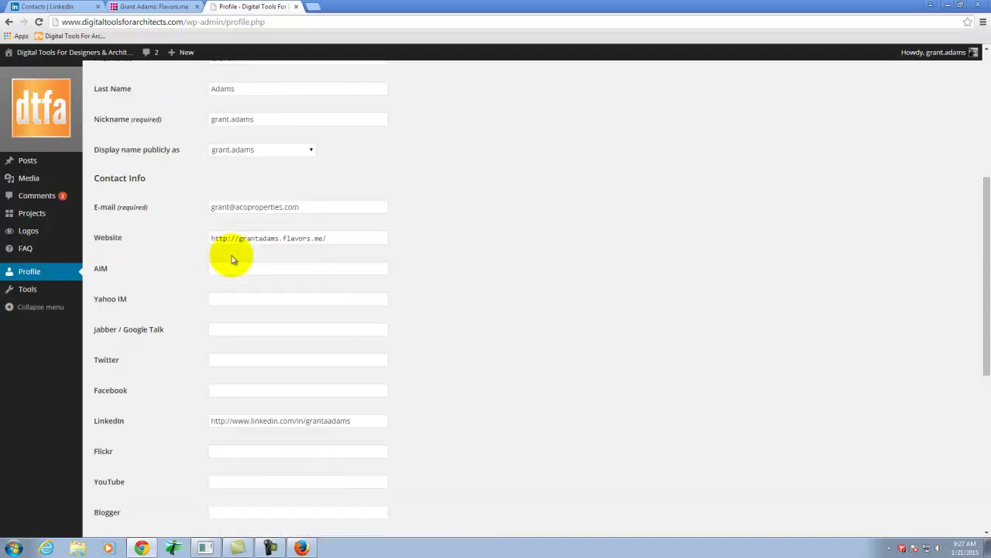
scroll(232, 259, down, 5)
scroll(310, 248, down, 3)
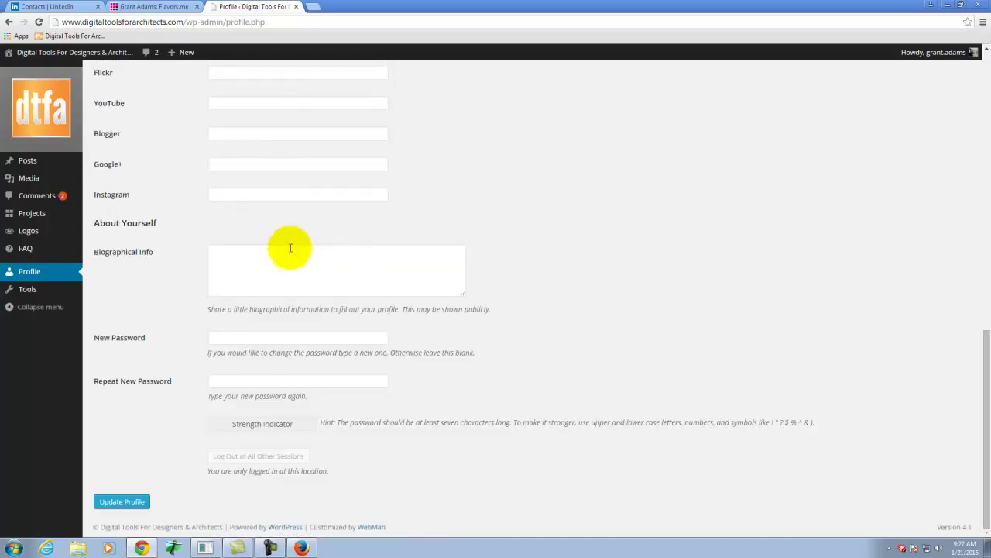
click(126, 502)
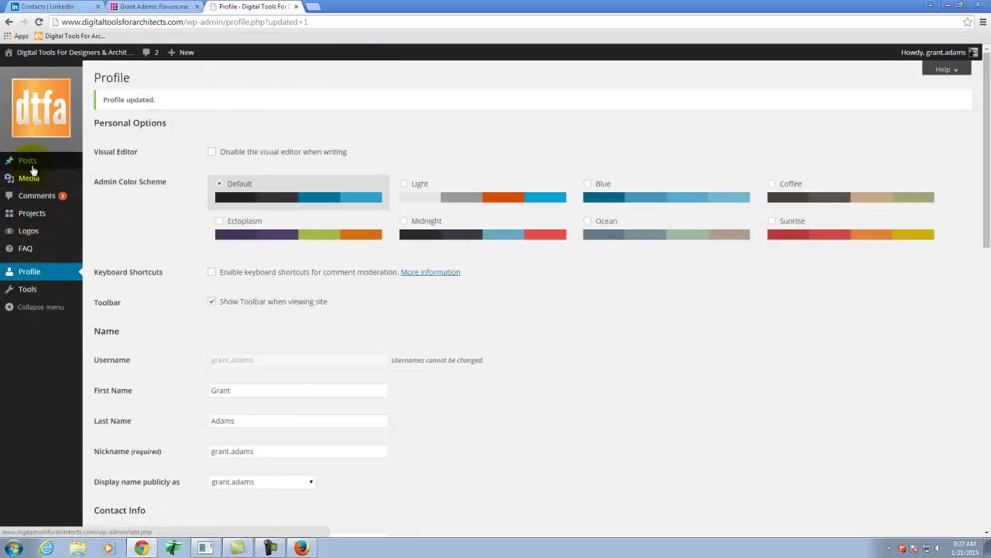
mouse_move(32, 165)
click(120, 168)
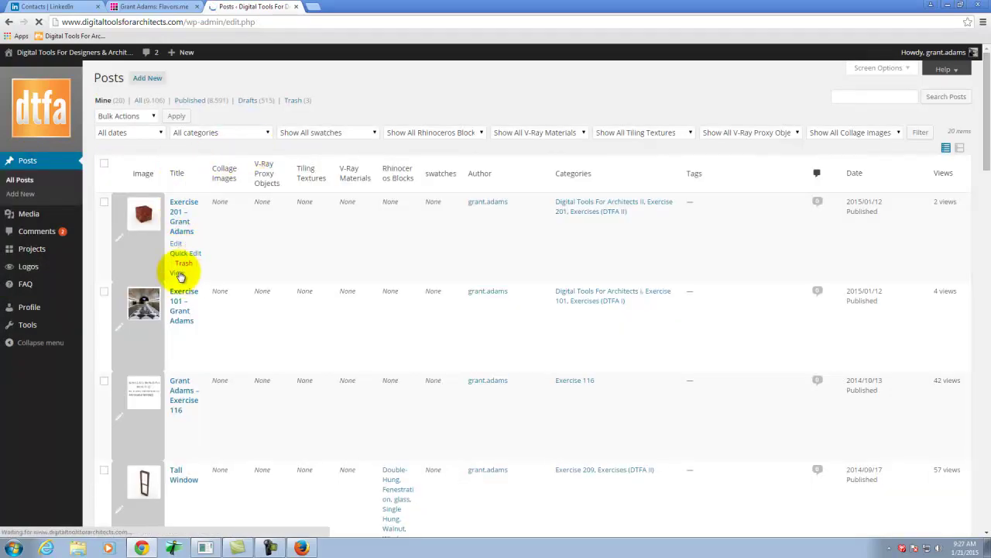
Open the Exercise 201 post's public page in a new tab.
right_click(178, 277)
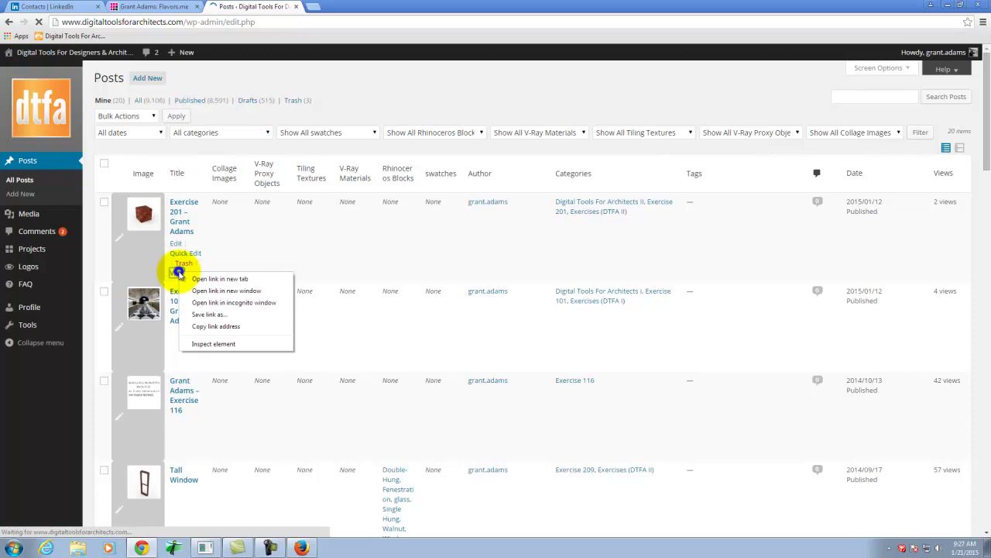
click(213, 282)
click(343, 6)
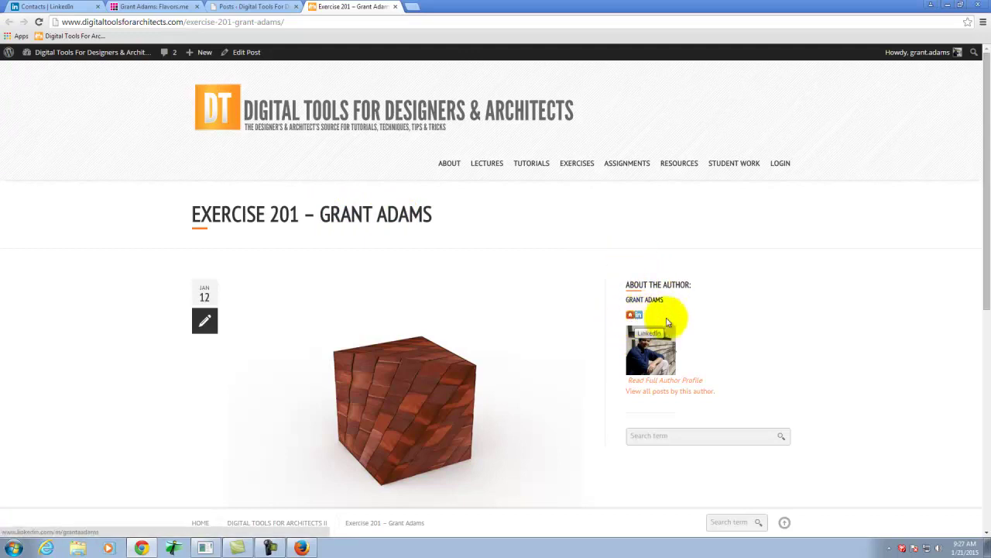
mouse_move(451, 163)
mouse_move(531, 165)
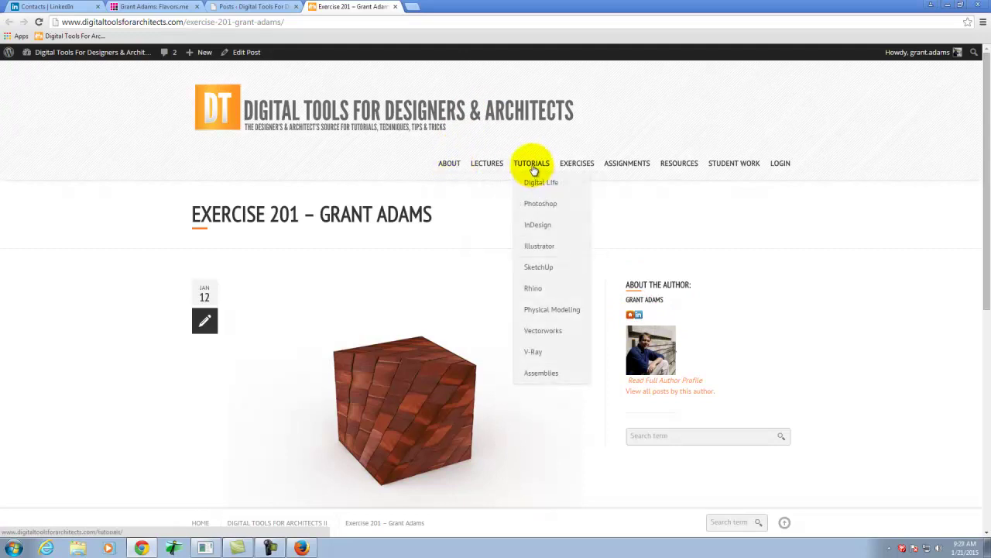
mouse_move(533, 184)
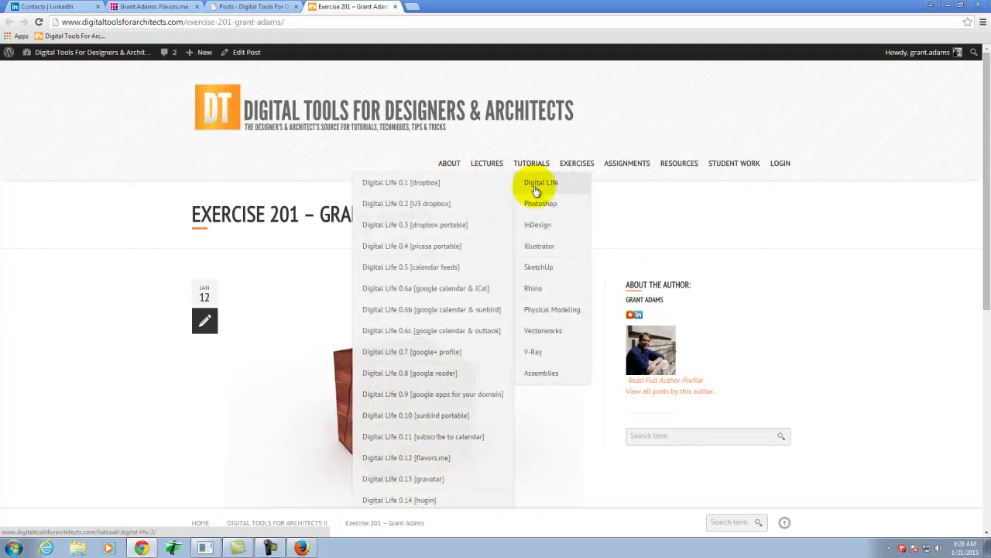
Reopen the 'Digital Life 0.12 [flavors.me]' tutorial and advance to its closing dtfa card.
click(436, 457)
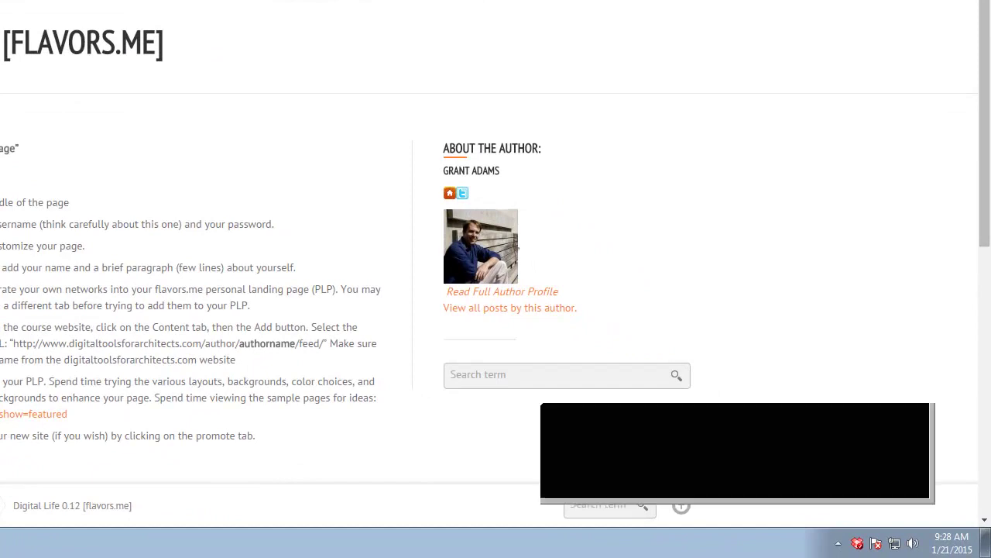
click(961, 472)
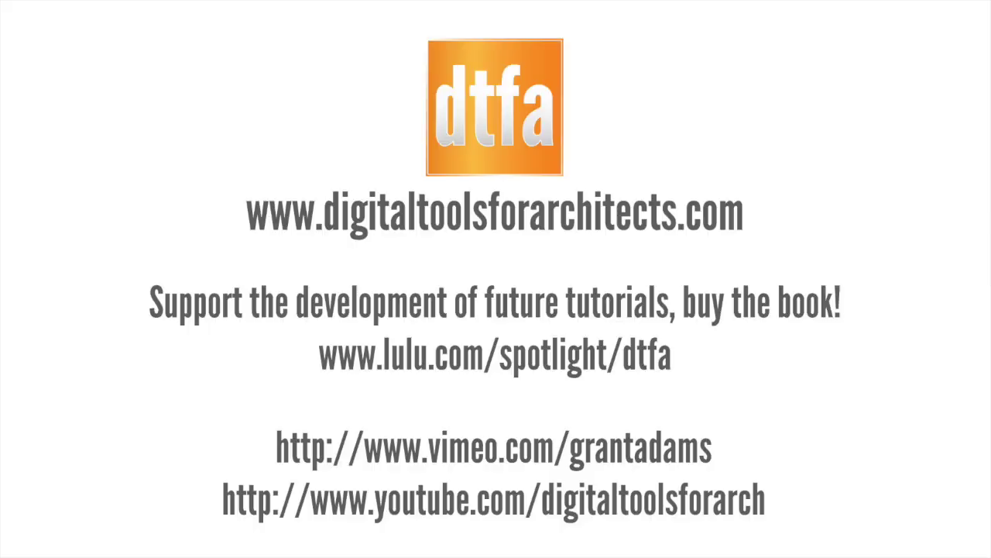